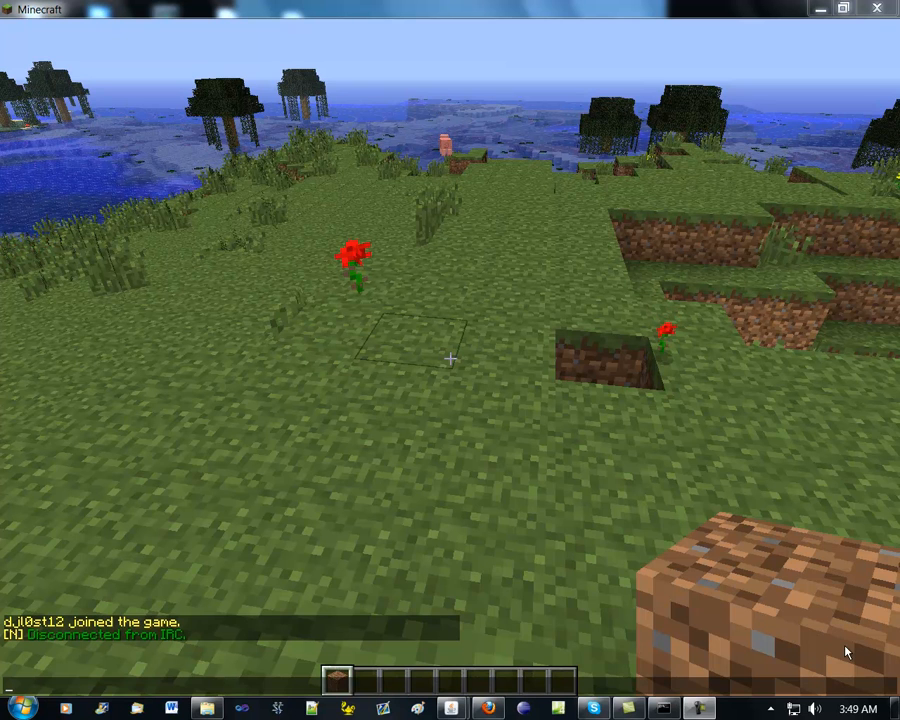
Check the craftbukkit server folder and the running server console, and return to the Minecraft game window
{"action": "left_click", "coordinate": [207, 707]}
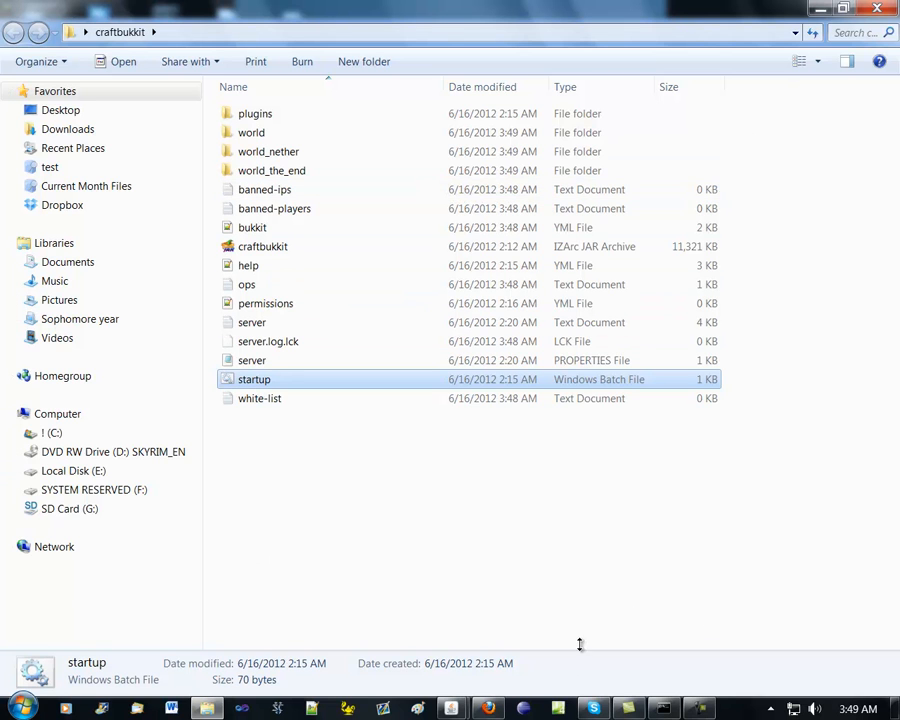
{"action": "left_click", "coordinate": [663, 708]}
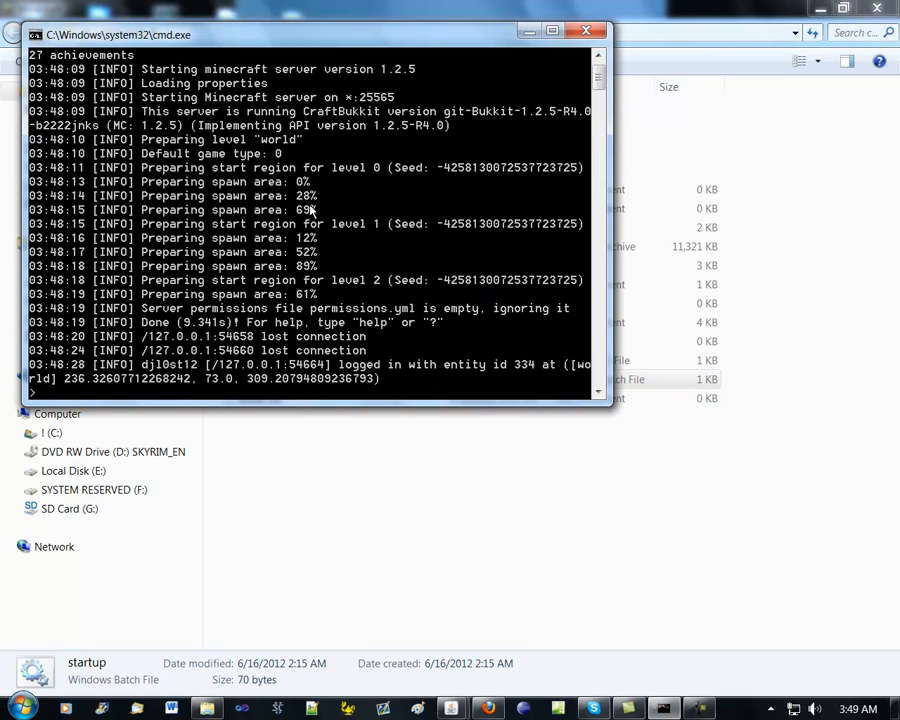
{"action": "mouse_move", "coordinate": [451, 706]}
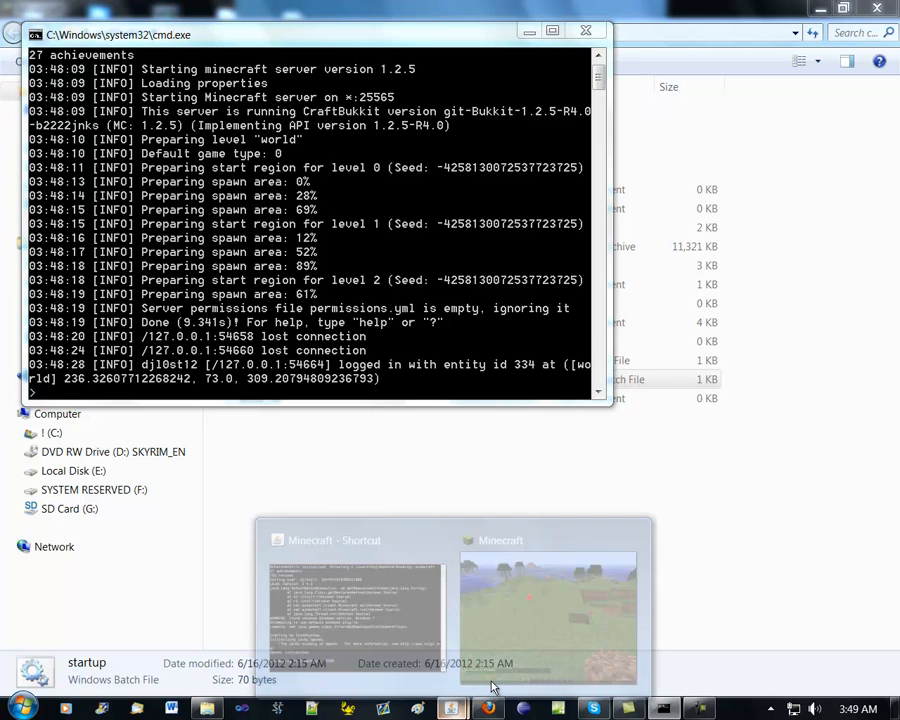
{"action": "left_click", "coordinate": [533, 636]}
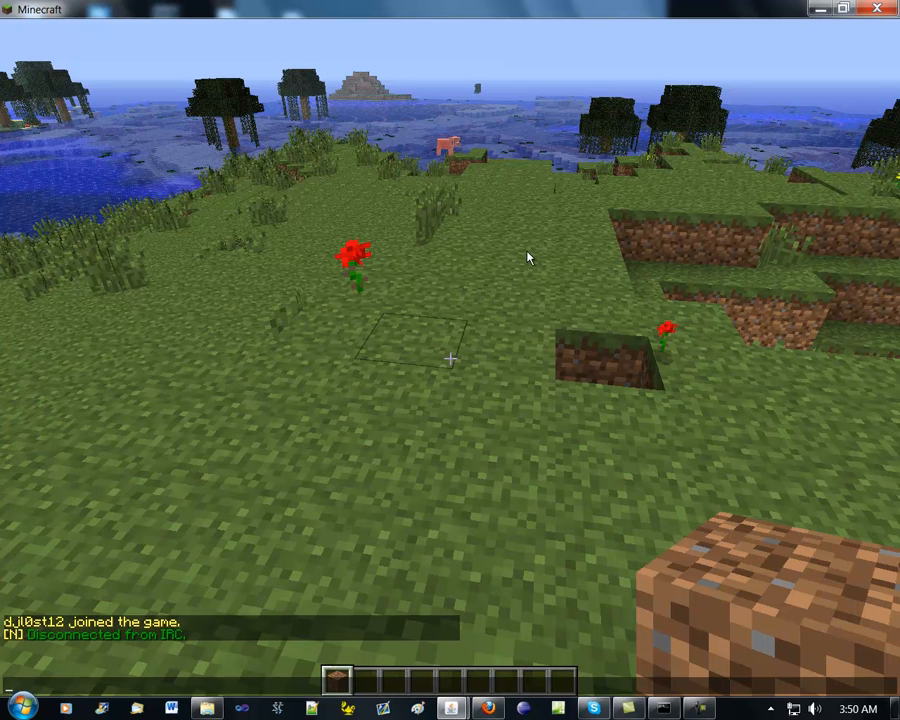
Resume control of the player and fill the one-block hole in the grass with the held dirt block
{"action": "key", "text": "Escape"}
{"action": "key", "text": "t"}
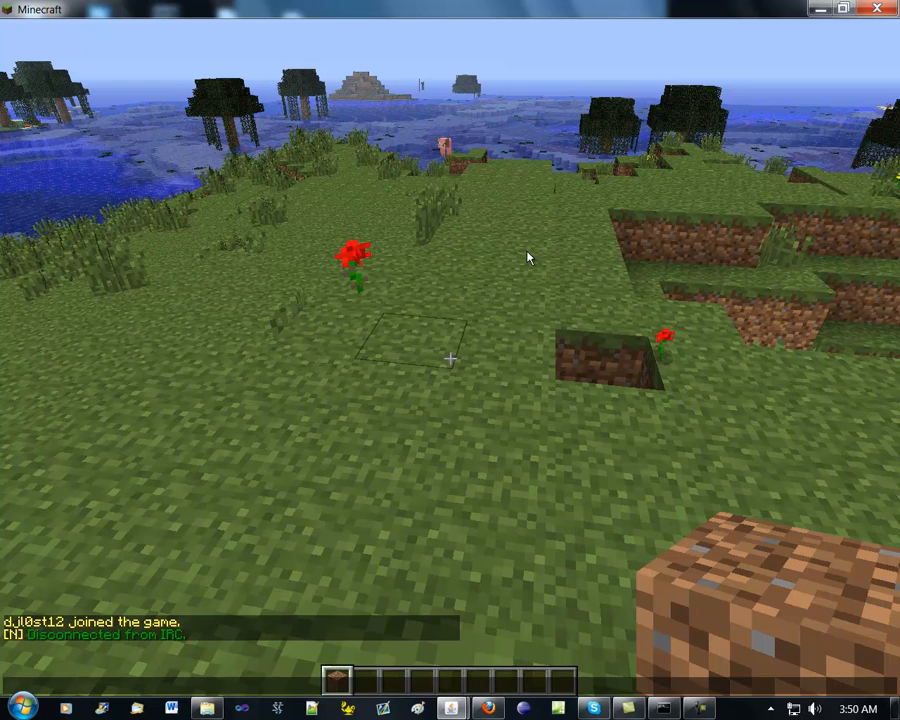
{"action": "key", "text": "Escape"}
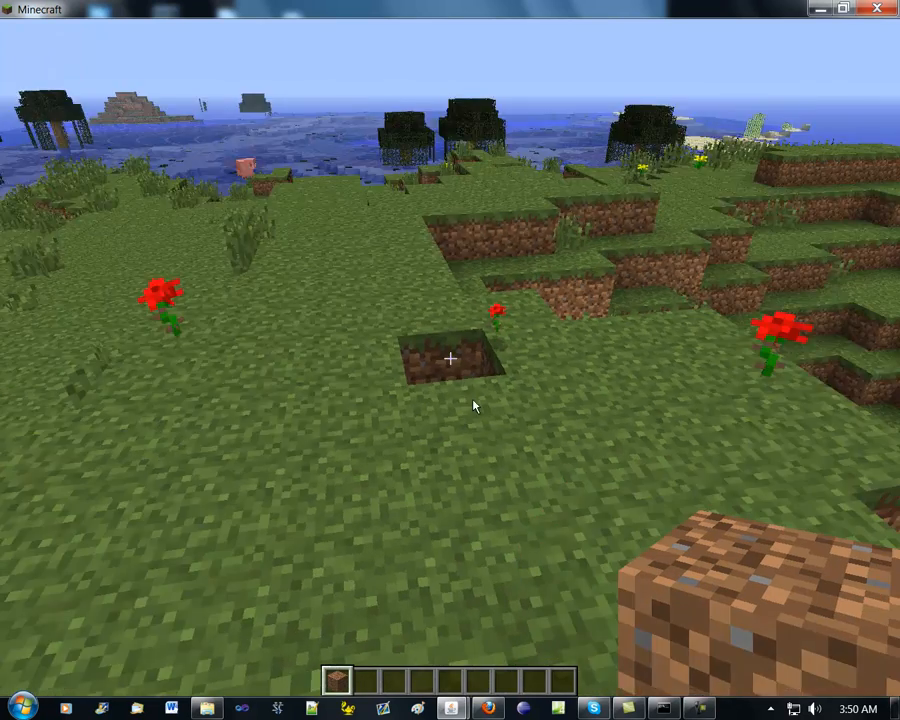
{"action": "key", "text": "t"}
{"action": "mouse_move", "coordinate": [692, 713]}
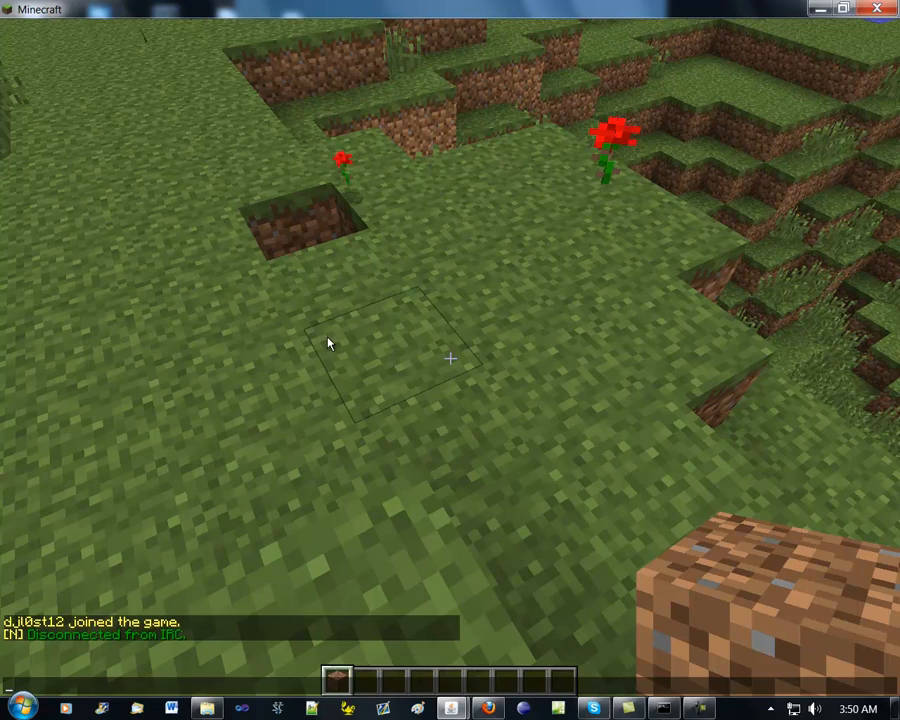
{"action": "key", "text": "Escape"}
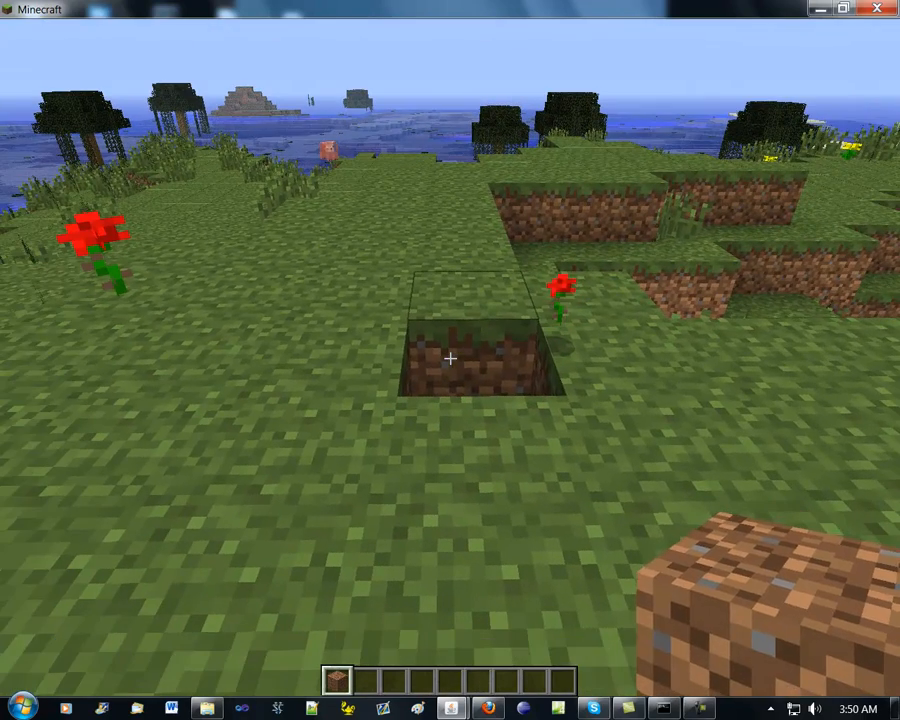
{"action": "right_click", "coordinate": [450, 358]}
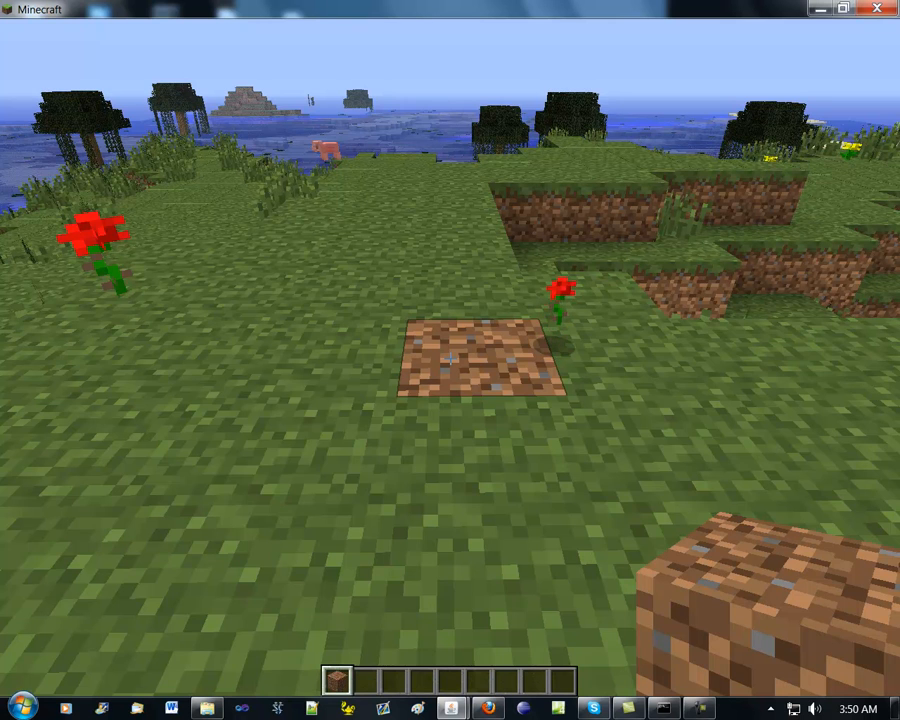
Lower the game's sound volume in the options and return to the game
{"action": "key", "text": "Escape"}
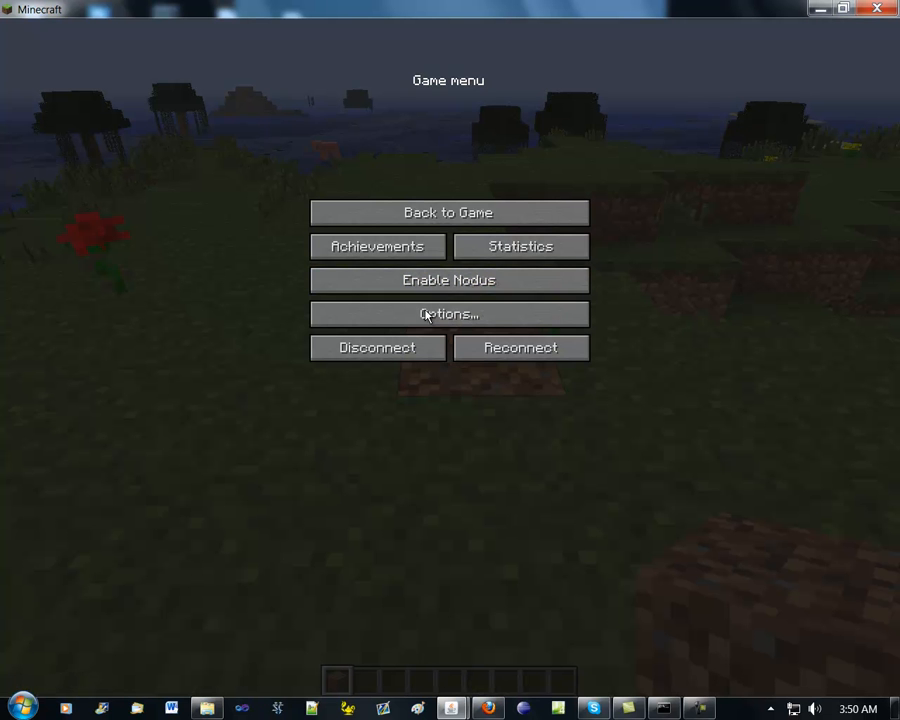
{"action": "left_click", "coordinate": [425, 315]}
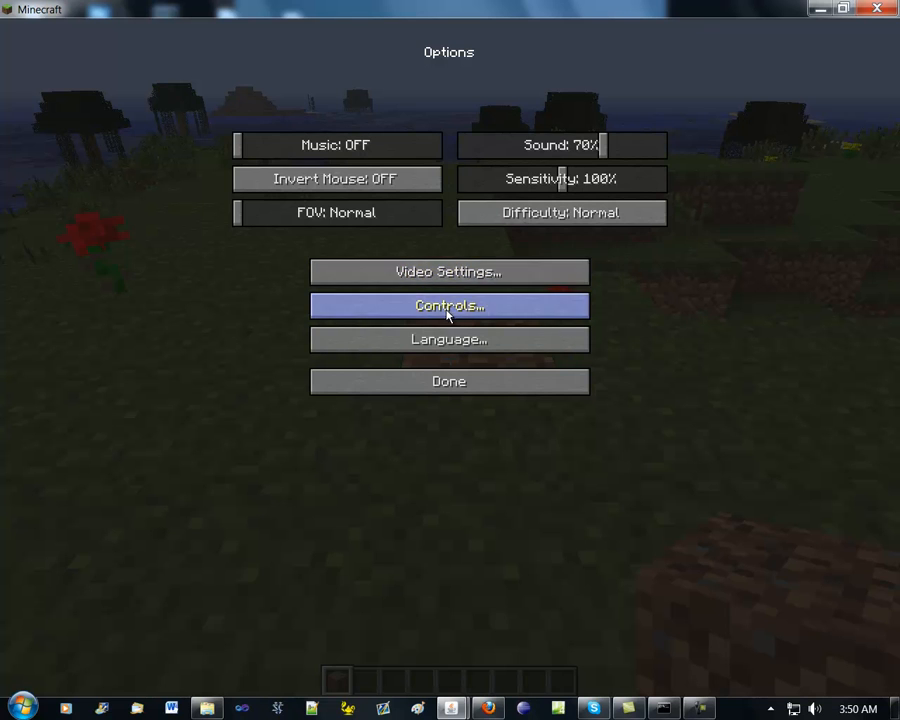
{"action": "left_click", "coordinate": [532, 150]}
{"action": "left_click", "coordinate": [476, 381]}
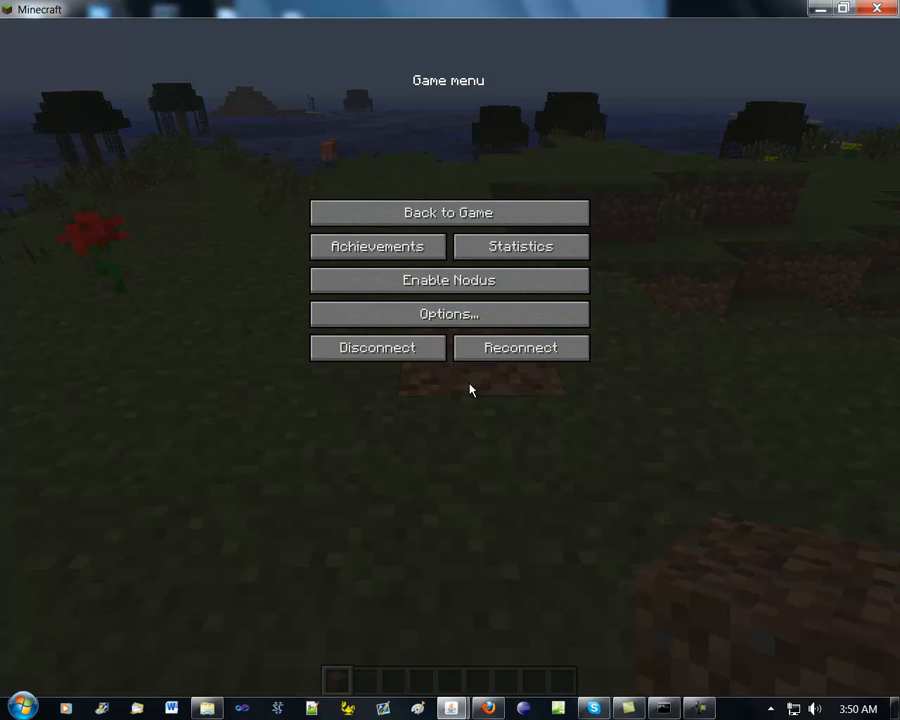
{"action": "left_click", "coordinate": [448, 212]}
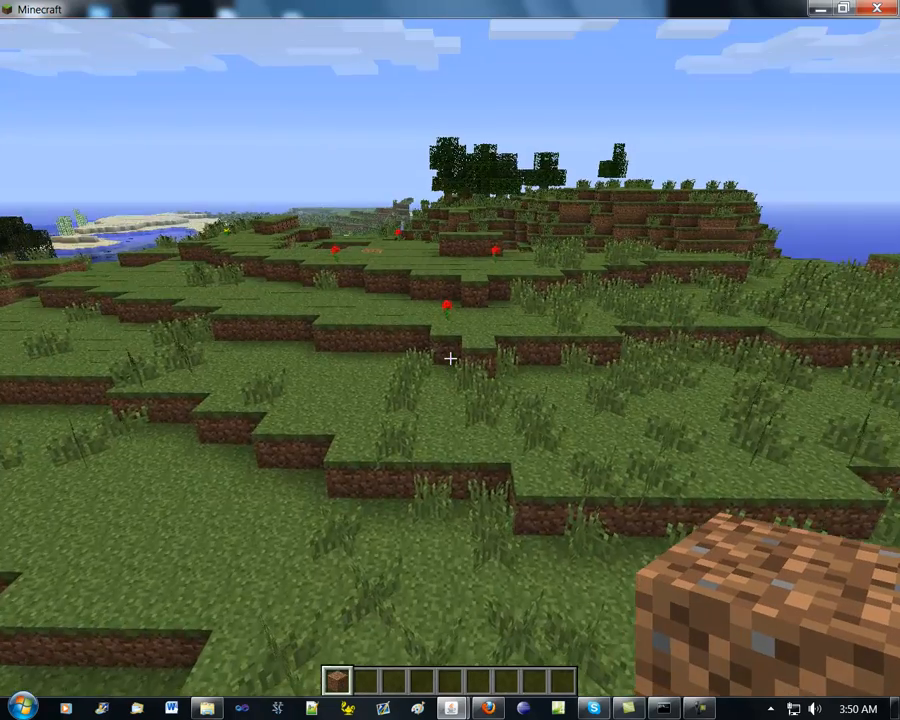
Walk around the grassy hilltop and down towards the water to look over the server world
{"action": "key", "text": "w"}
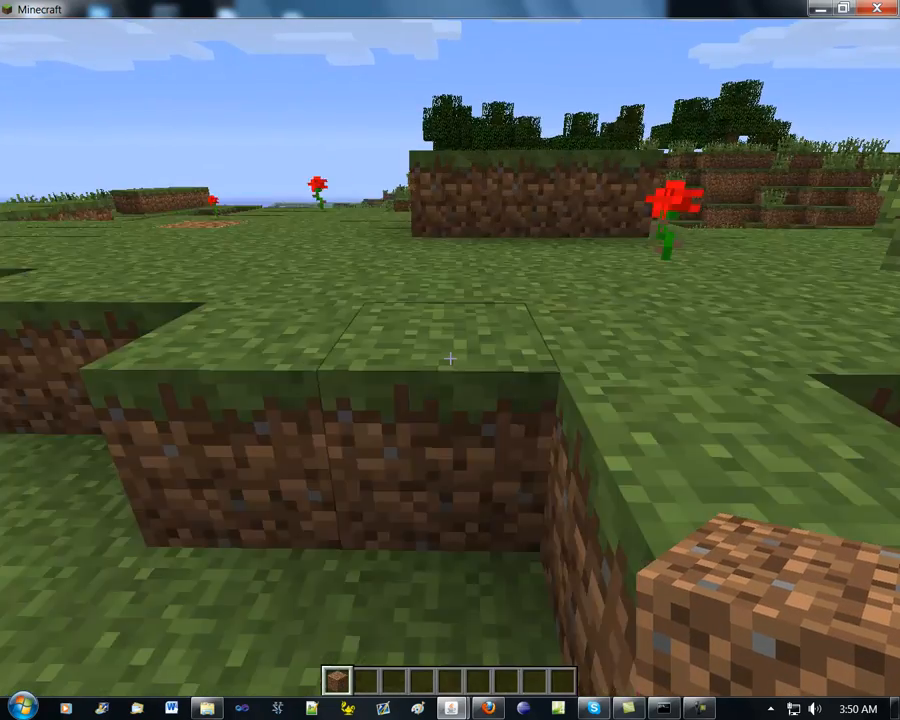
{"action": "key", "text": "space"}
{"action": "key", "text": "w"}
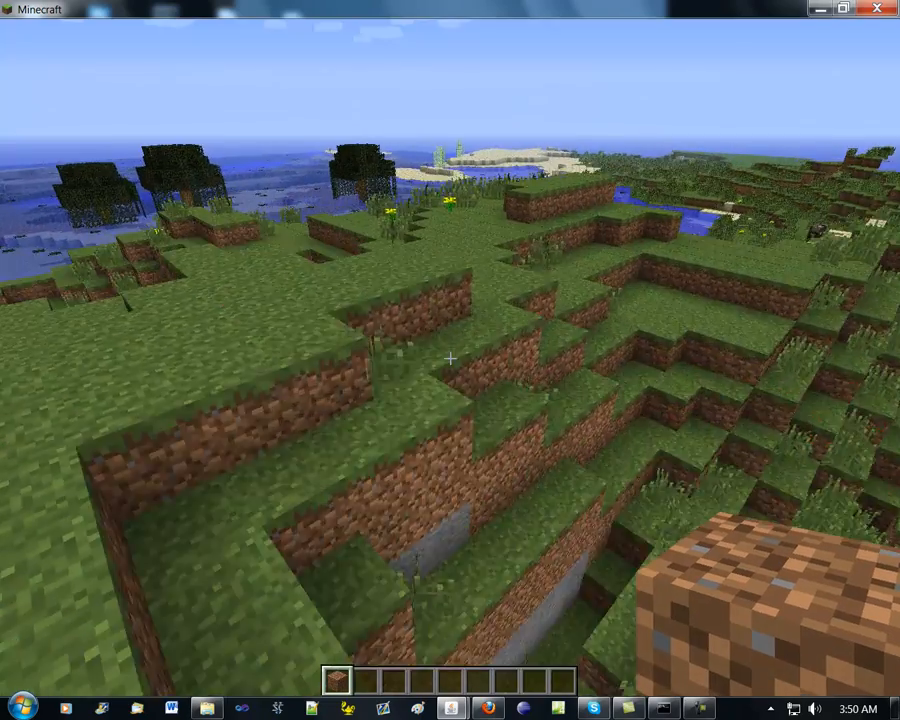
{"action": "key", "text": "w"}
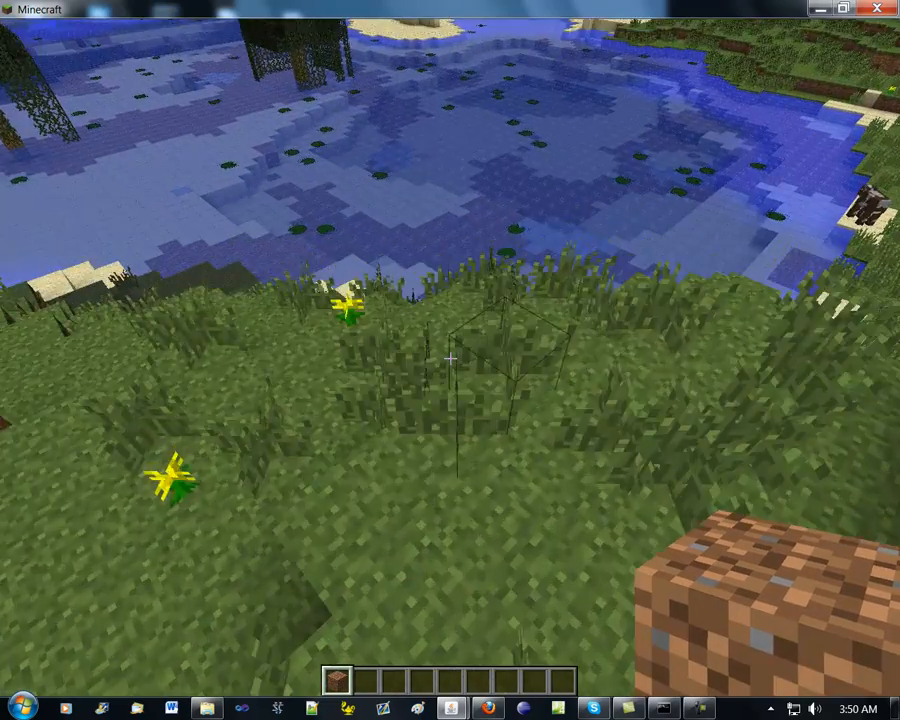
{"action": "key", "text": "s"}
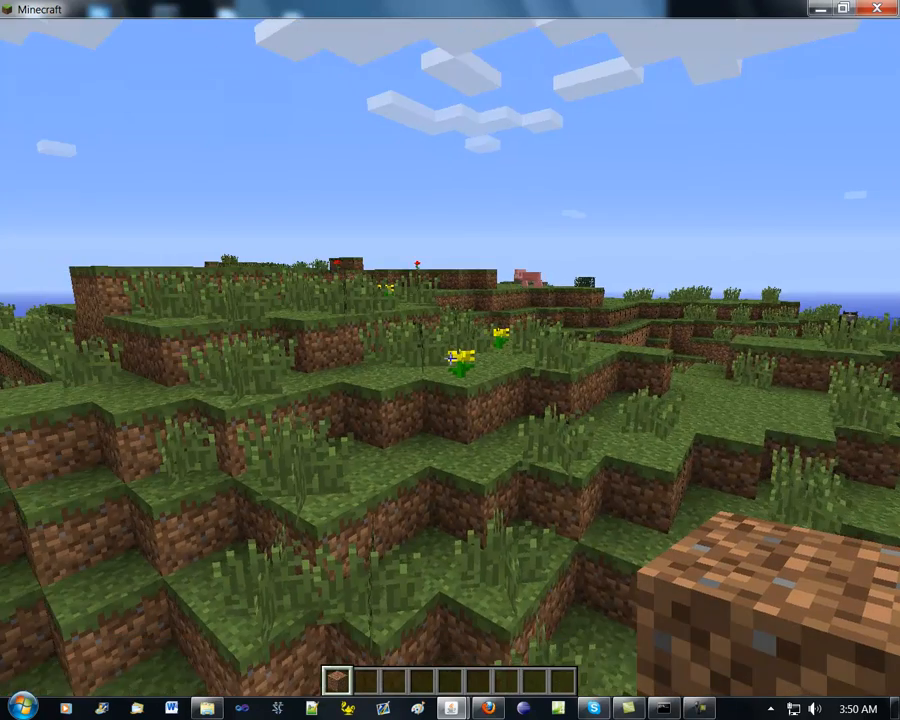
{"action": "key", "text": "w"}
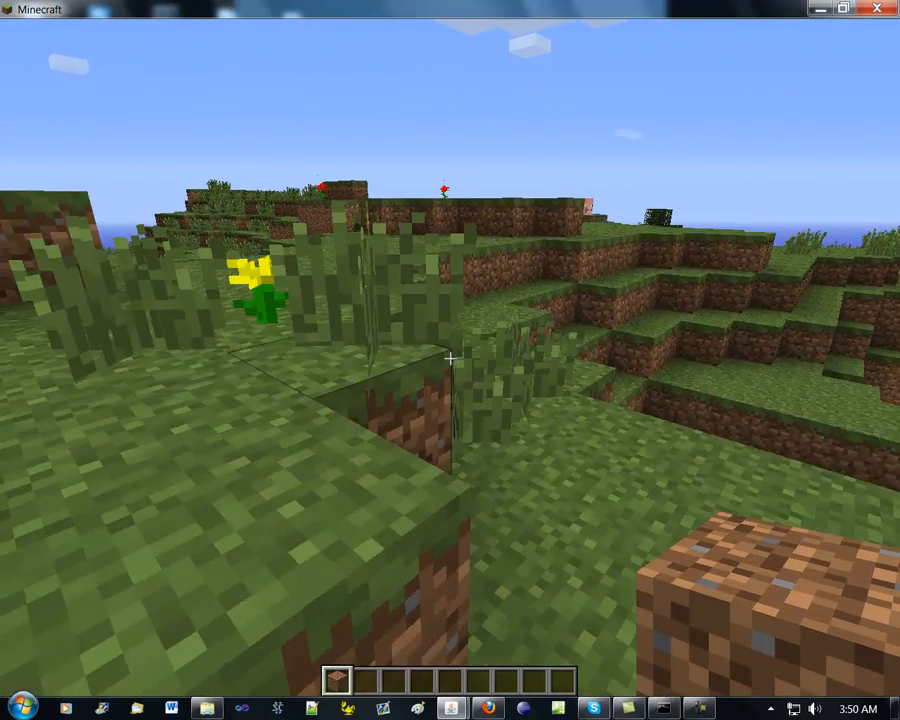
{"action": "key", "text": "w"}
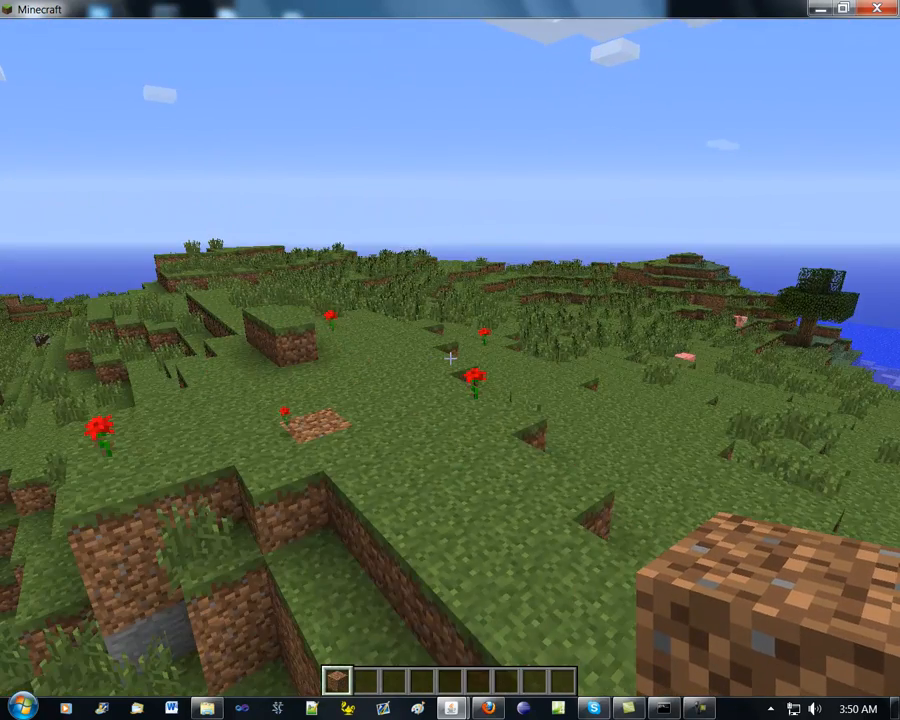
{"action": "key", "text": "w"}
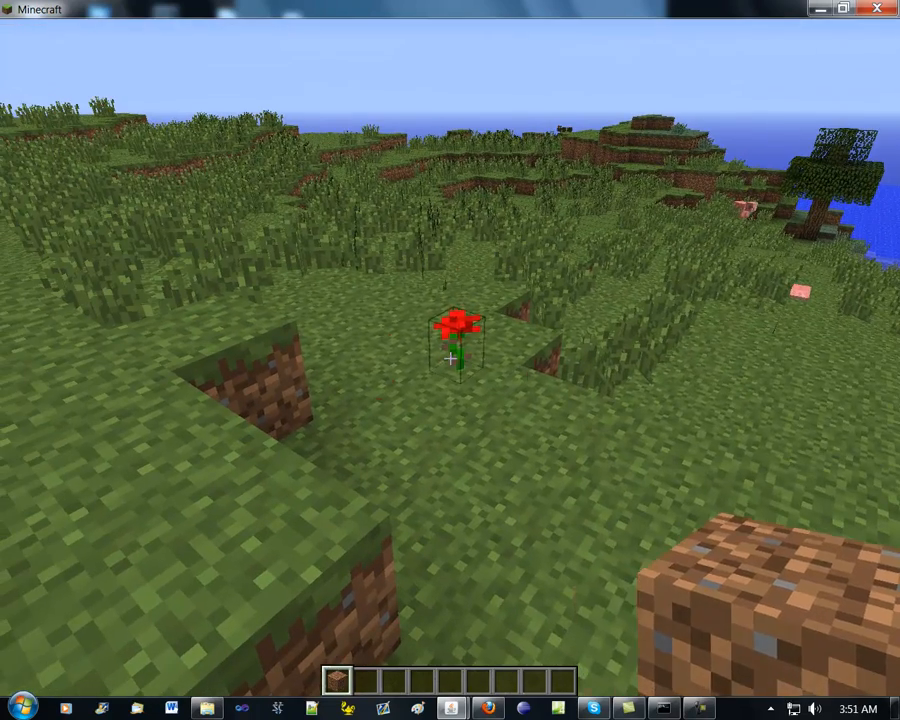
Break the red flower beside the grass ledge and walk back up to the three-block grass ridge
{"action": "left_click", "coordinate": [450, 358]}
{"action": "key", "text": "w"}
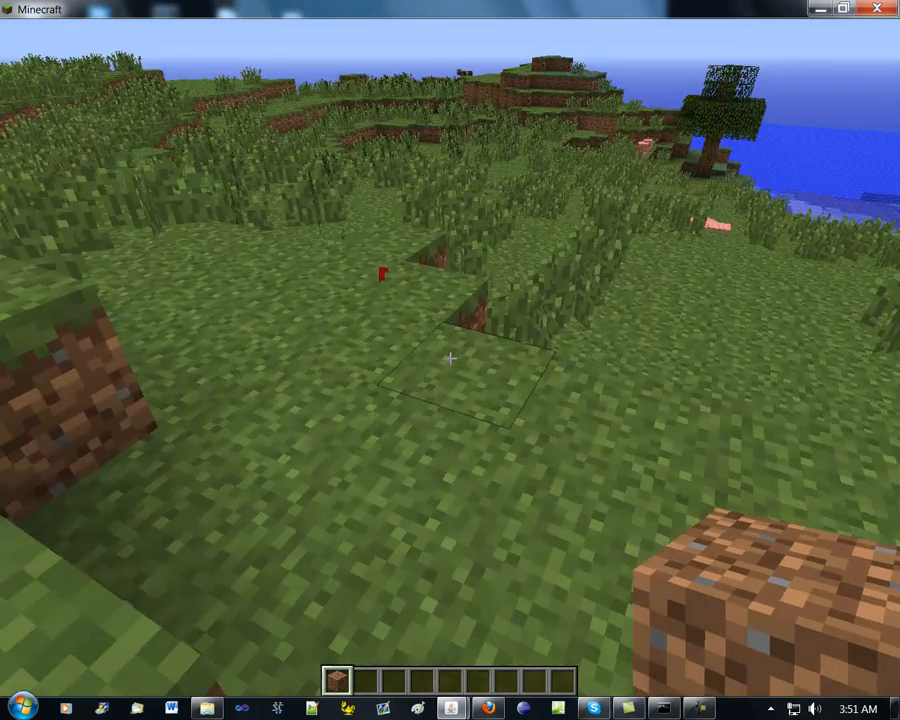
{"action": "key", "text": "w"}
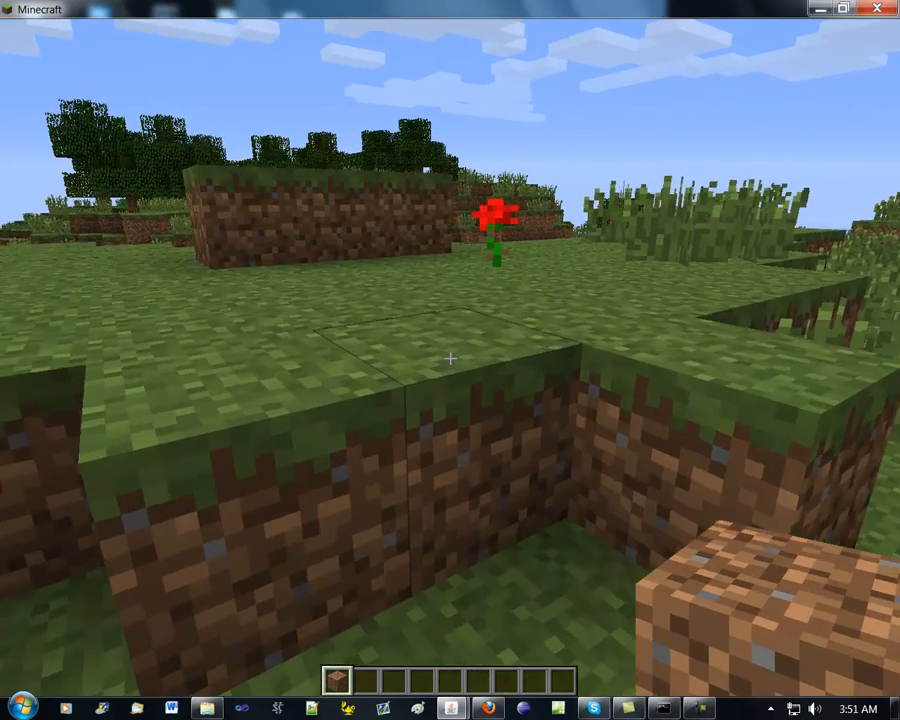
{"action": "key", "text": "space"}
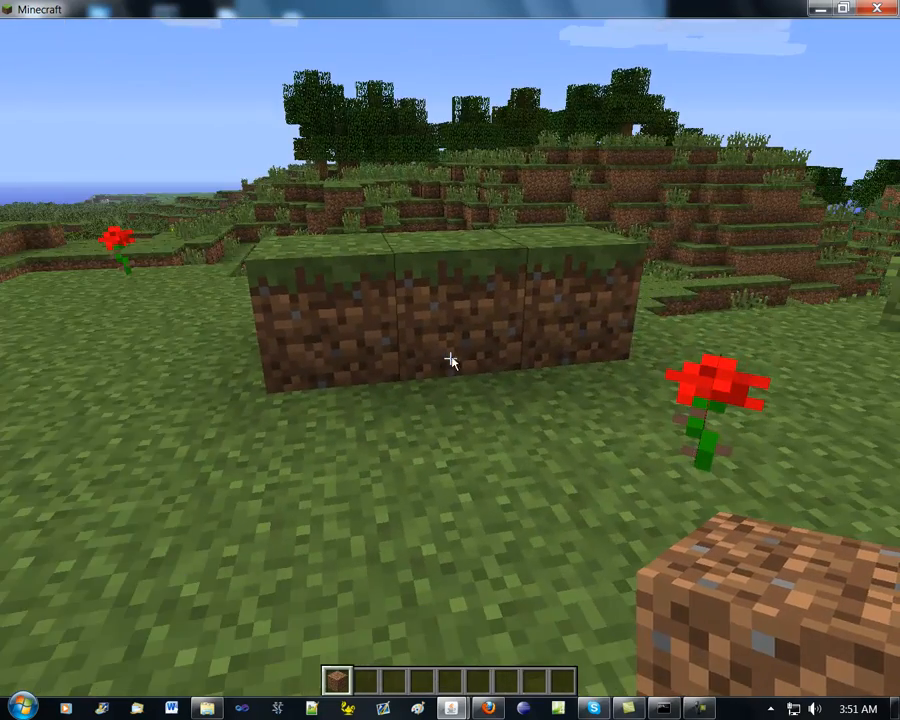
Leave the game for Firefox and load bukkit.org in a new tab
{"action": "key", "text": "t"}
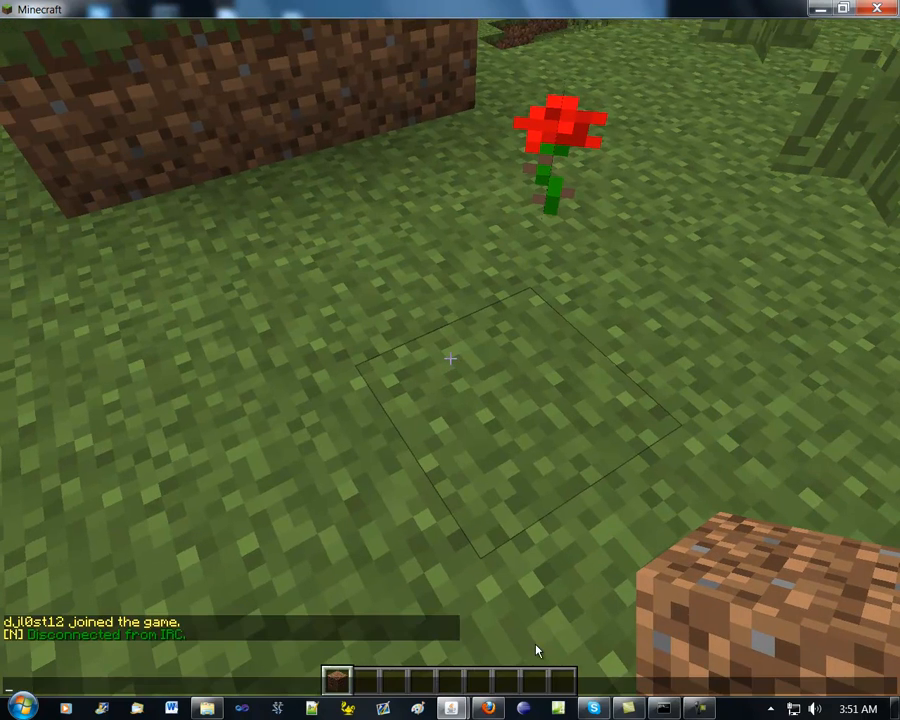
{"action": "left_click", "coordinate": [480, 707]}
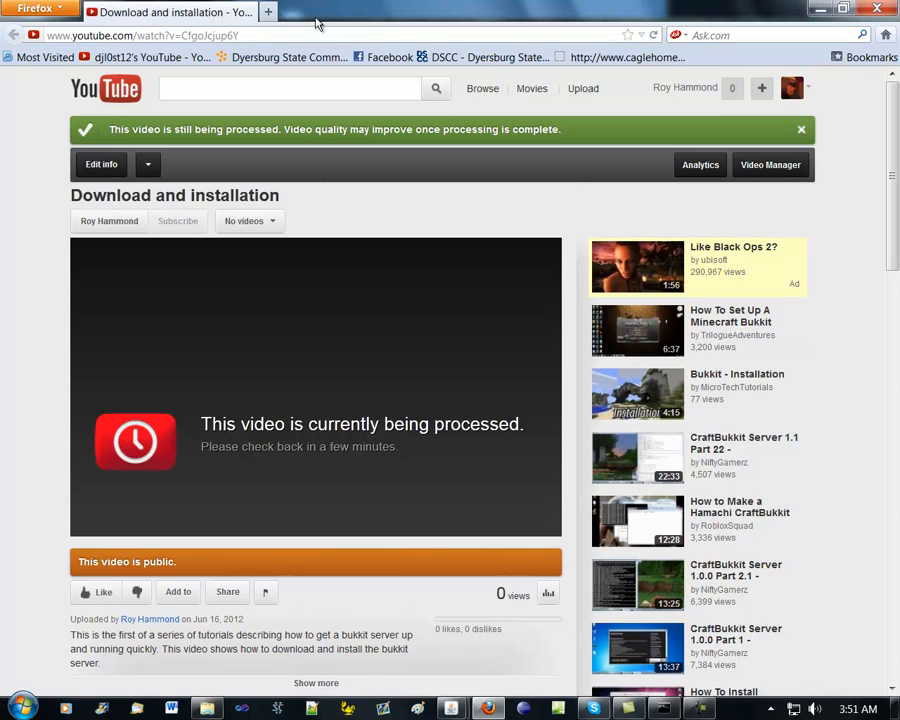
{"action": "left_click", "coordinate": [268, 12]}
{"action": "left_click", "coordinate": [881, 39]}
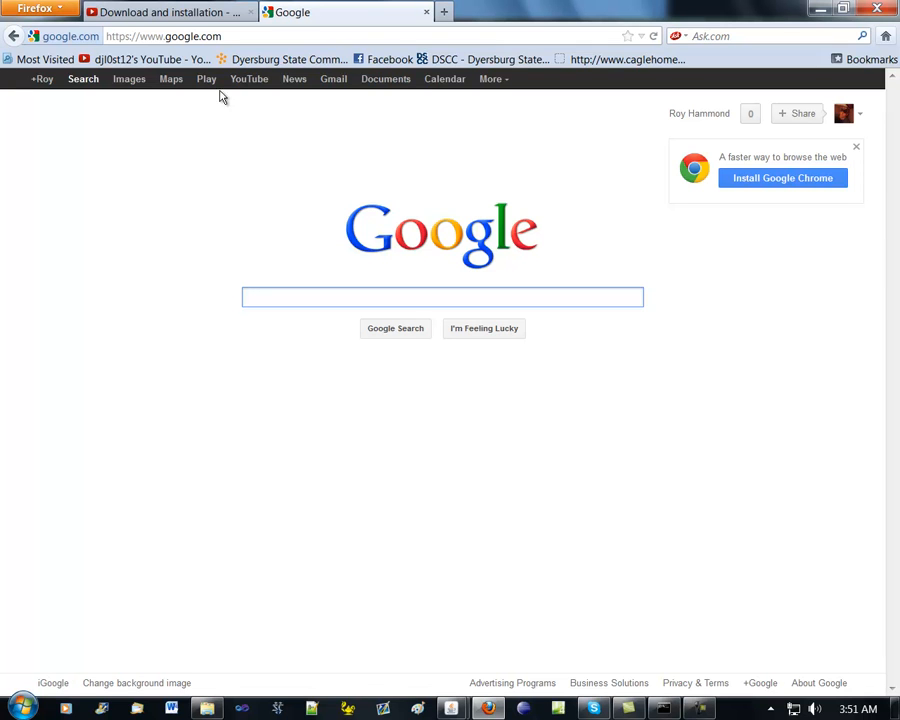
{"action": "left_click", "coordinate": [205, 36]}
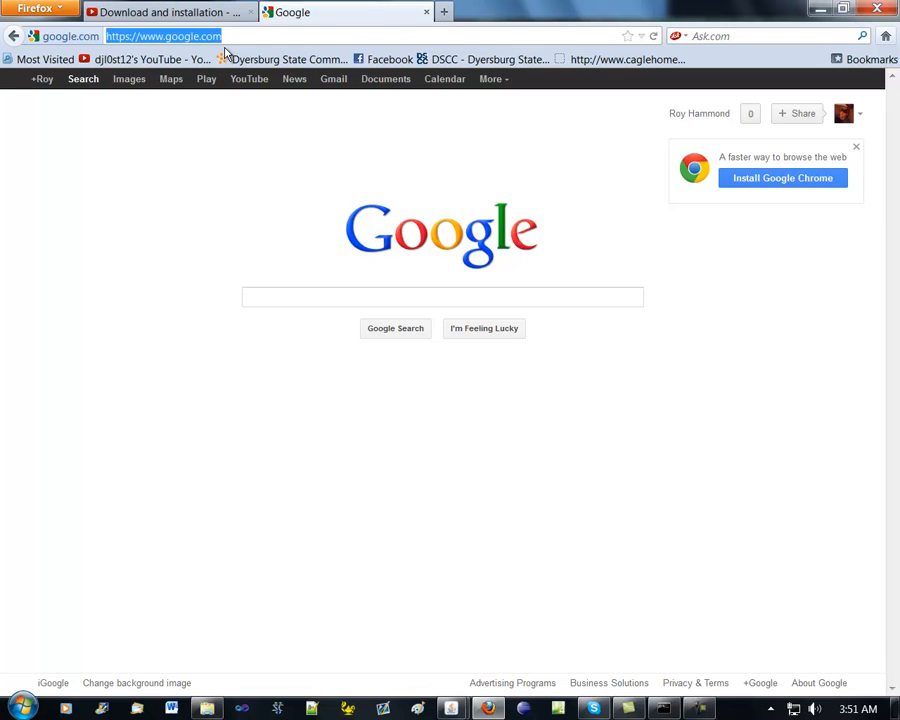
{"action": "type", "text": "bukkit.org"}
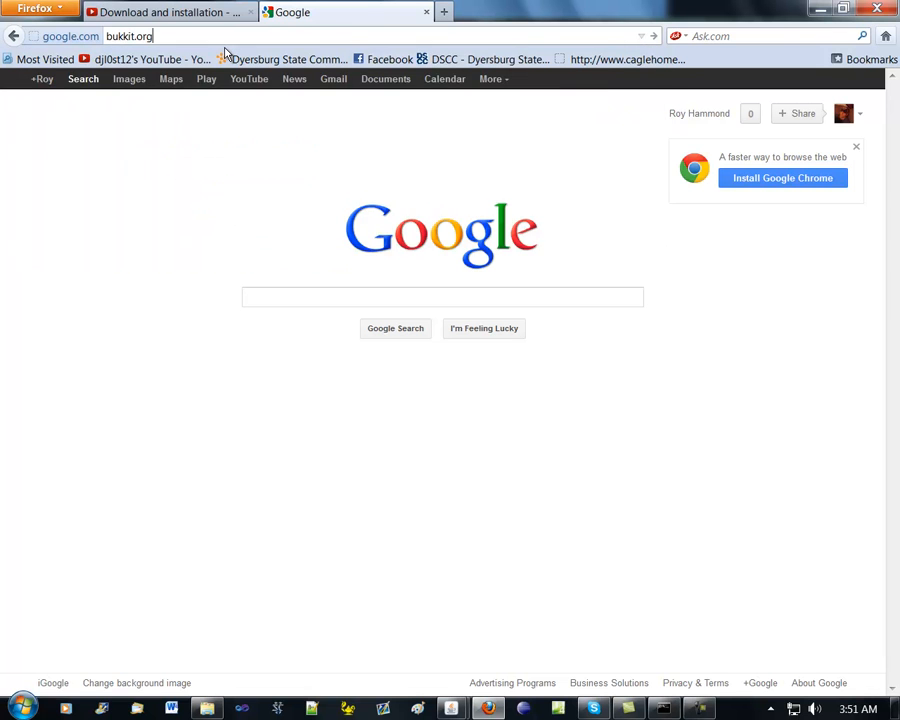
{"action": "key", "text": "Return"}
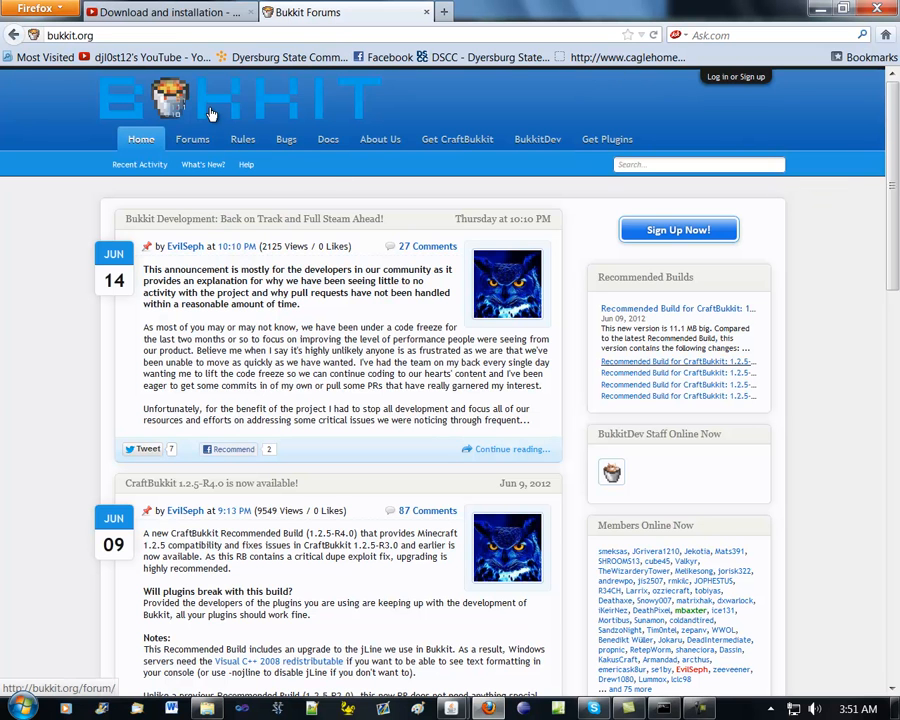
Skim the news on the Bukkit home page and open the site's plugin list
{"action": "scroll", "coordinate": [288, 355], "scroll_direction": "down", "scroll_amount": 5}
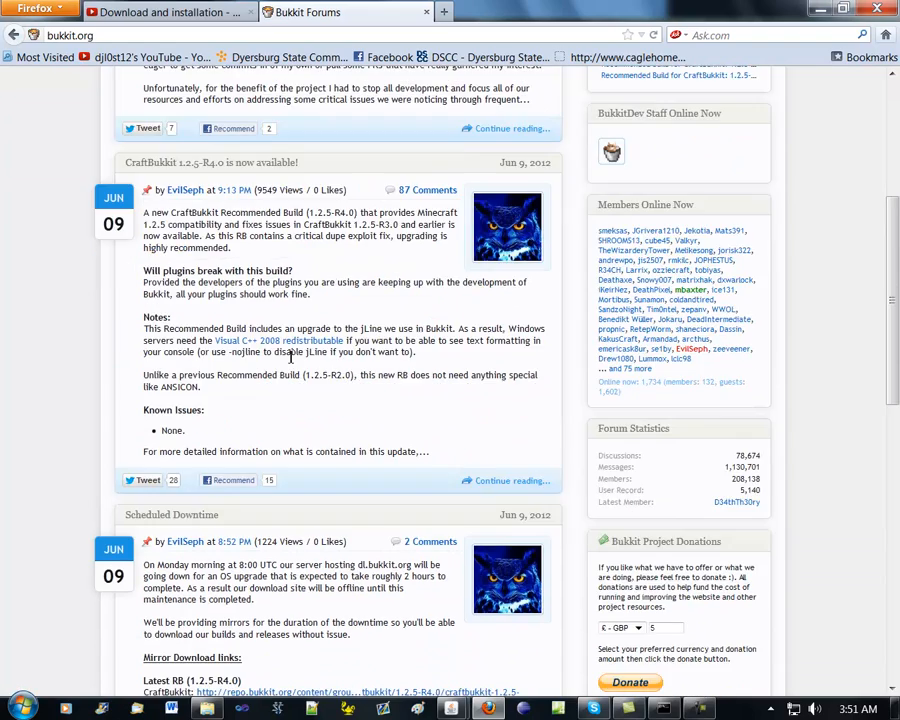
{"action": "scroll", "coordinate": [288, 355], "scroll_direction": "up", "scroll_amount": 5}
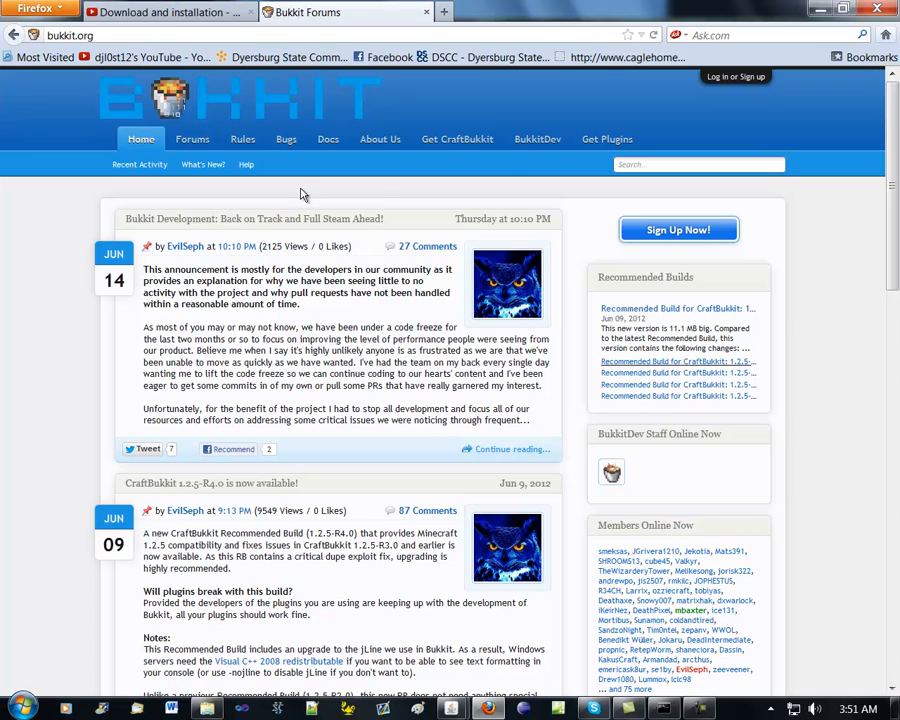
{"action": "left_click", "coordinate": [596, 142]}
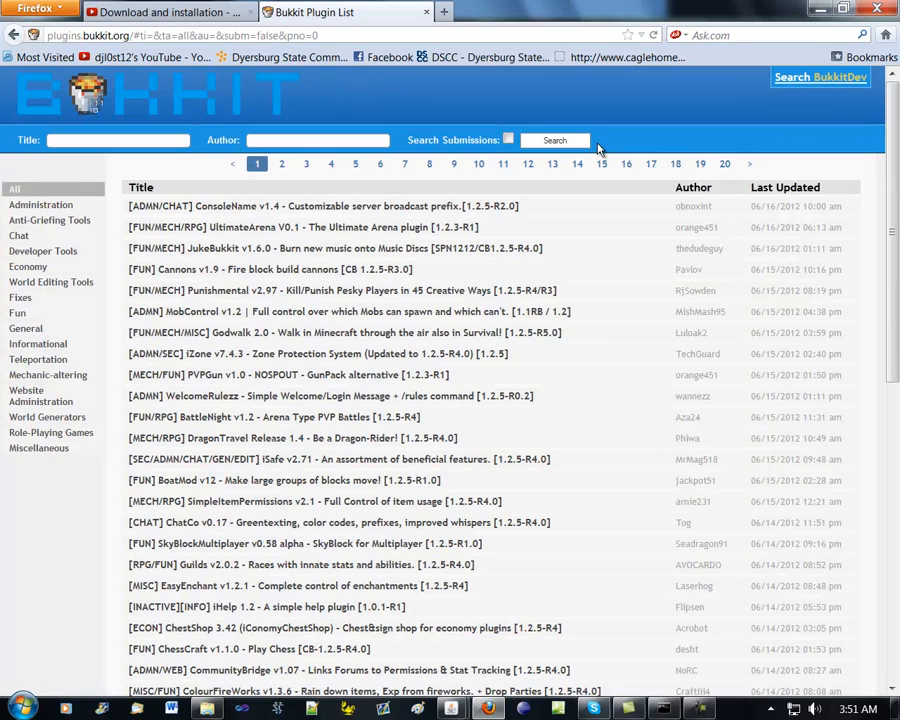
Browse the first page of the Bukkit plugin list through to its end, and look through page 20
{"action": "left_click", "coordinate": [50, 140]}
{"action": "left_click_drag", "start_coordinate": [897, 272], "coordinate": [897, 580]}
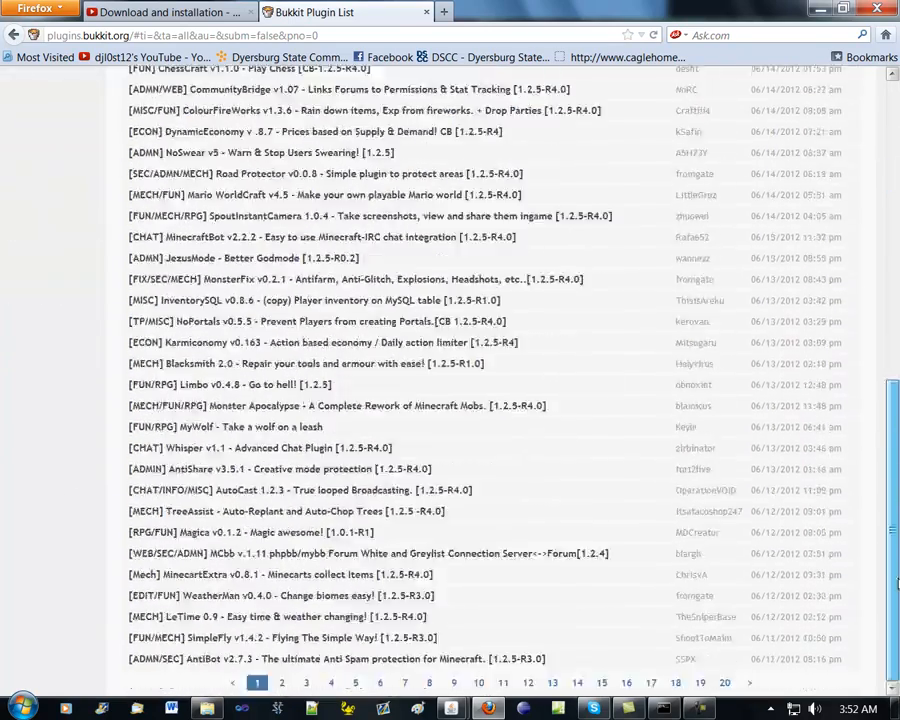
{"action": "left_click", "coordinate": [725, 683]}
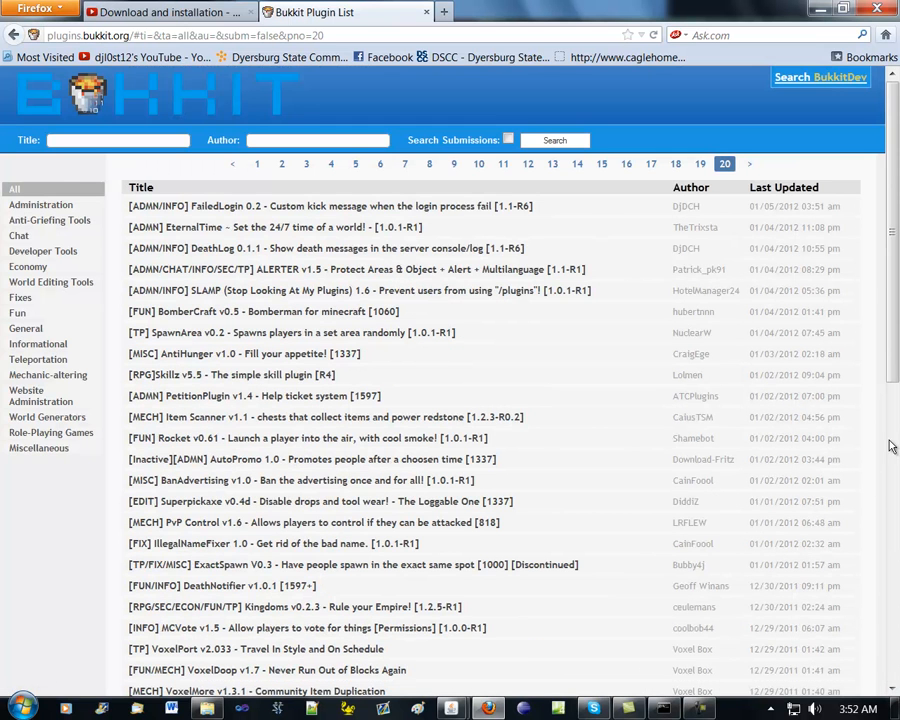
{"action": "left_click_drag", "start_coordinate": [896, 230], "coordinate": [884, 648]}
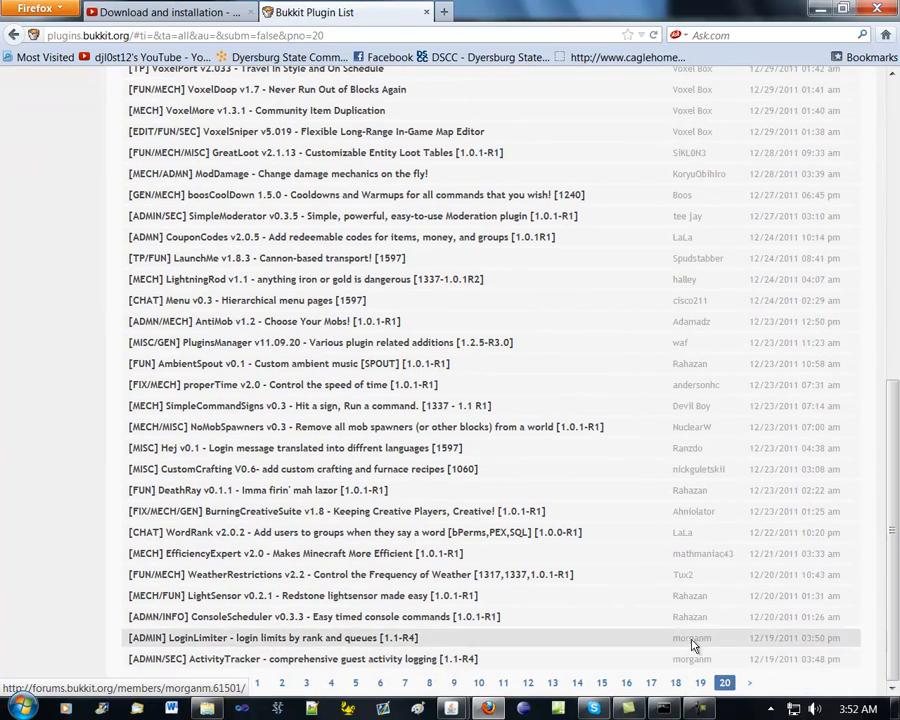
Search the plugin list by title for "essentials" and open the thread for Essentials 2.9.1, the collection of useful commands
{"action": "scroll", "coordinate": [630, 300], "scroll_direction": "up", "scroll_amount": 10}
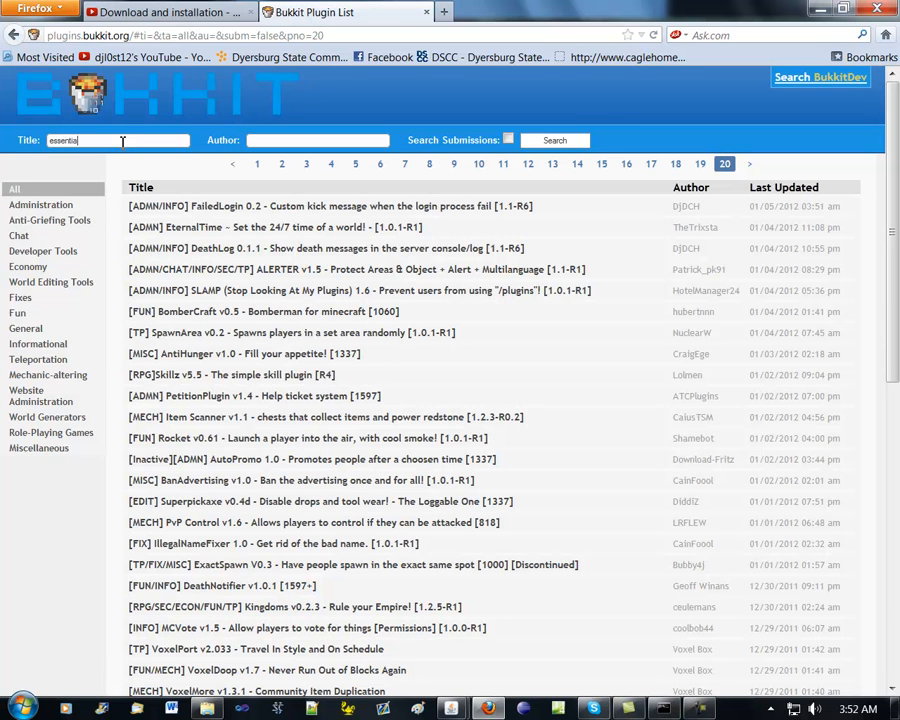
{"action": "key", "text": "Return"}
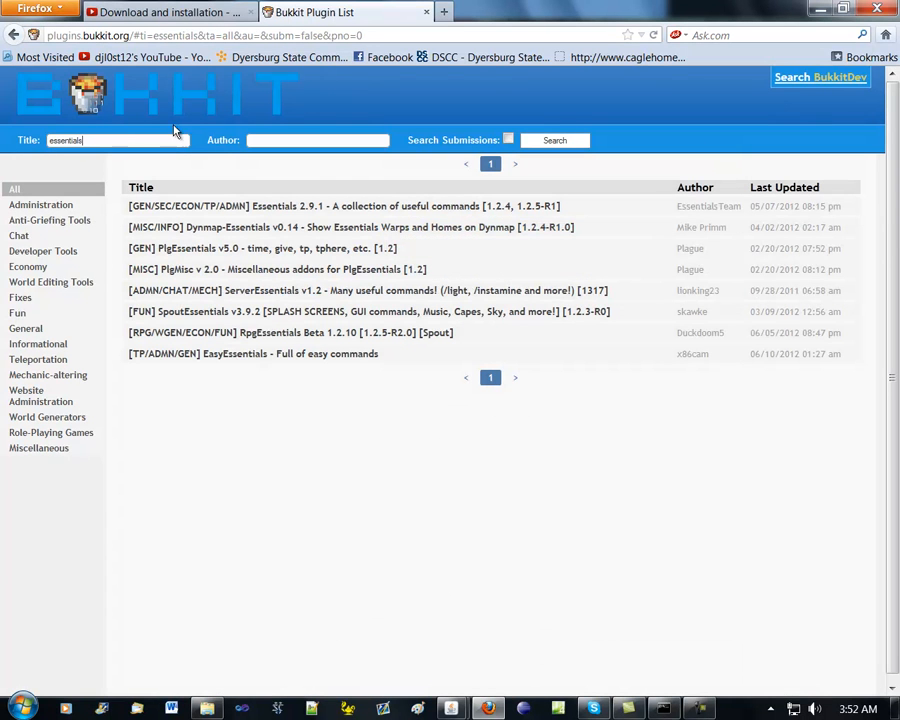
{"action": "left_click", "coordinate": [222, 207]}
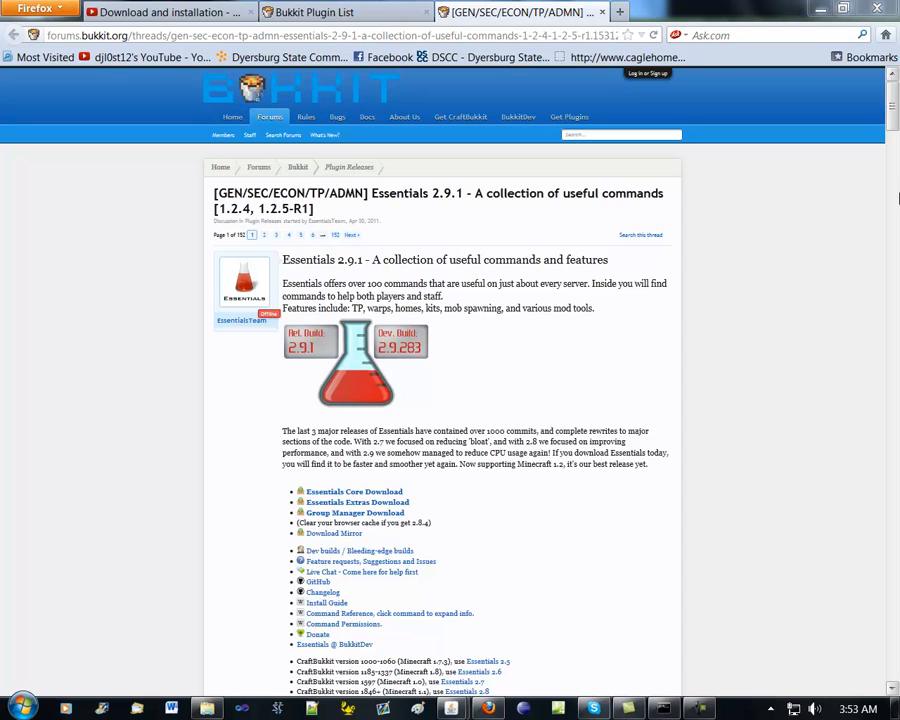
Look over the Essentials thread's links and download Essentials Core as Essentials-2.9.1.zip
{"action": "mouse_move", "coordinate": [891, 123]}
{"action": "left_mouse_down"}
{"action": "mouse_move", "coordinate": [890, 186]}
{"action": "mouse_move", "coordinate": [890, 141]}
{"action": "left_mouse_up"}
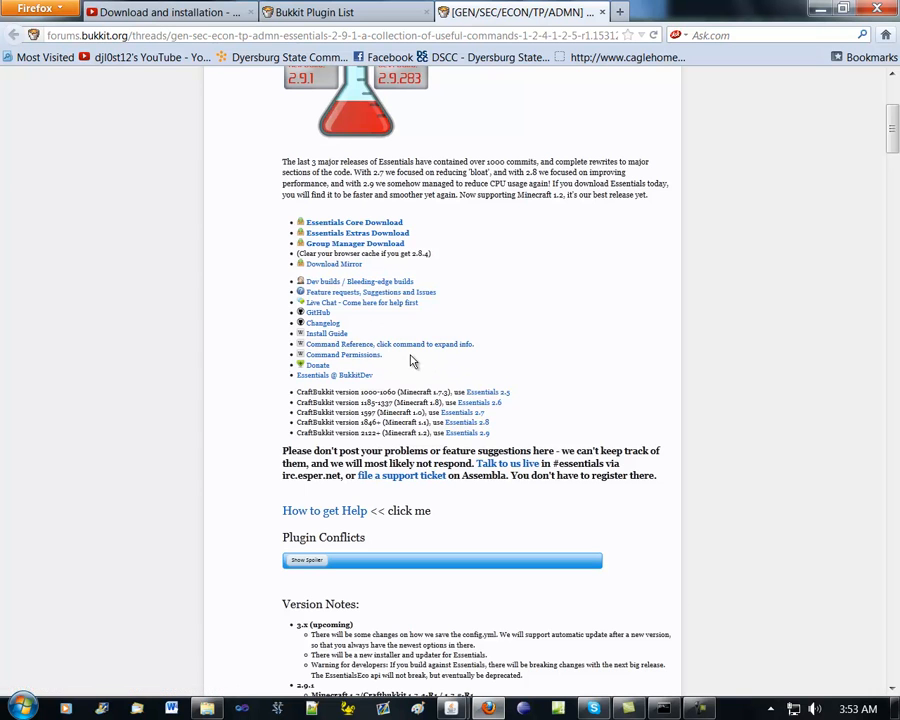
{"action": "scroll", "coordinate": [453, 367], "scroll_direction": "up", "scroll_amount": 5}
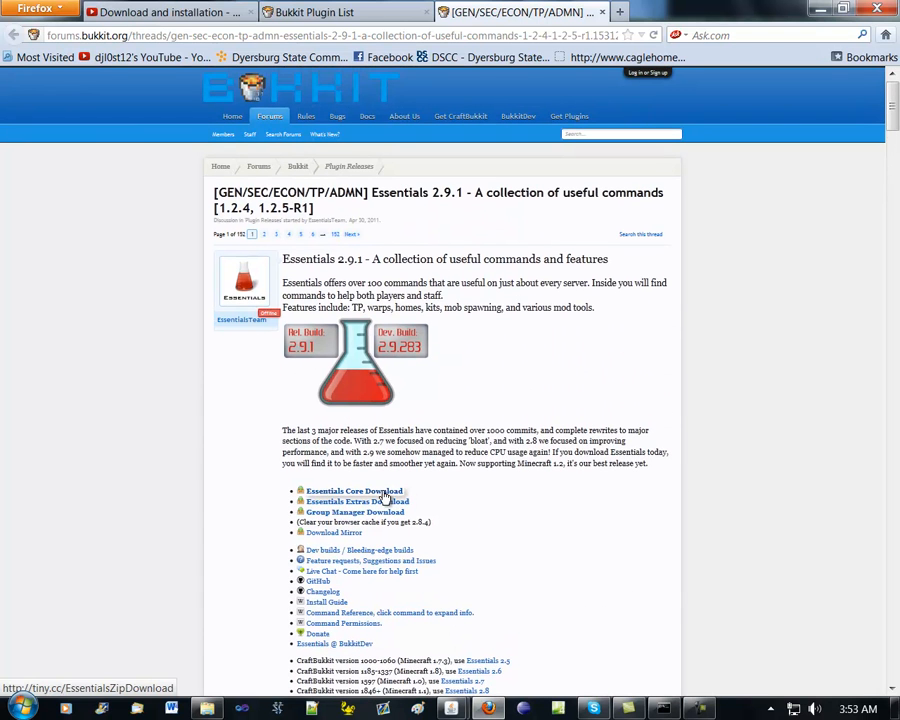
{"action": "left_click", "coordinate": [385, 493]}
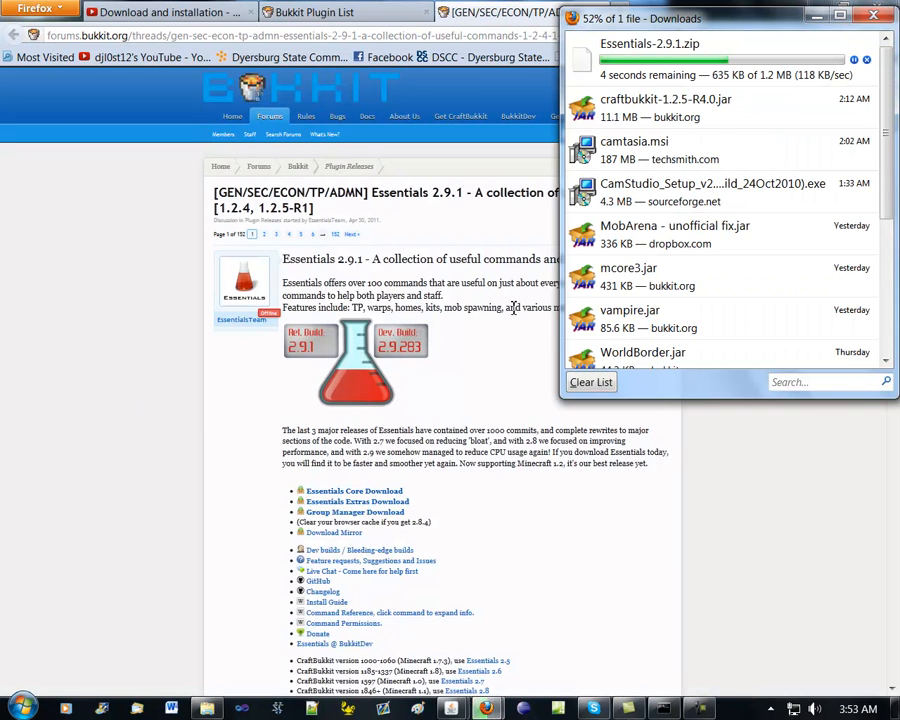
{"action": "left_click", "coordinate": [879, 19]}
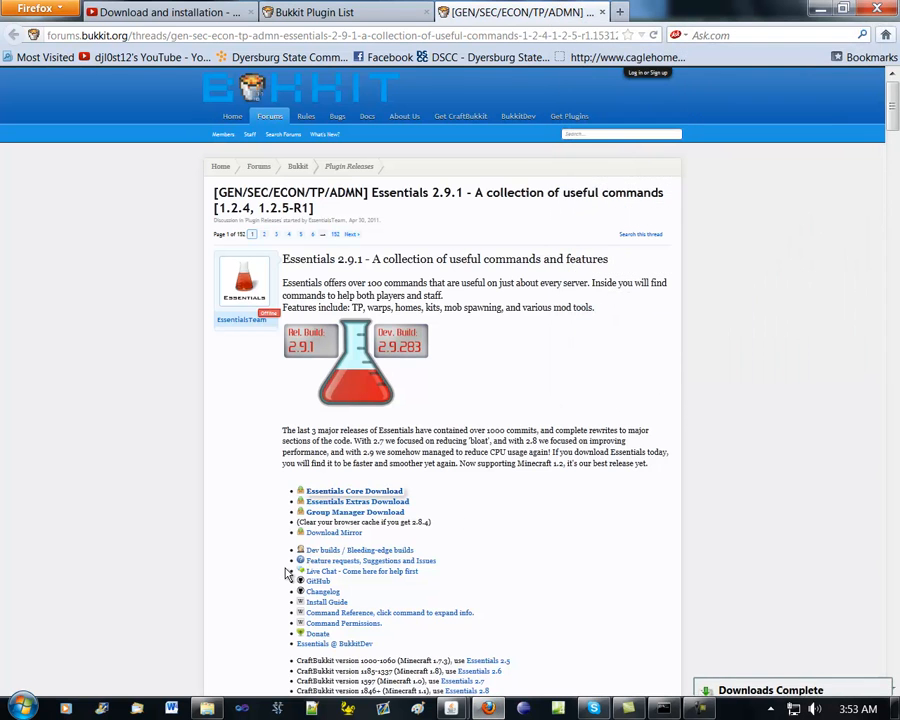
In the Downloads folder, extract Essentials-2.9.1.zip with IZArc into its own Essentials-2.9.1 folder and open that folder
{"action": "key", "text": "alt+Tab"}
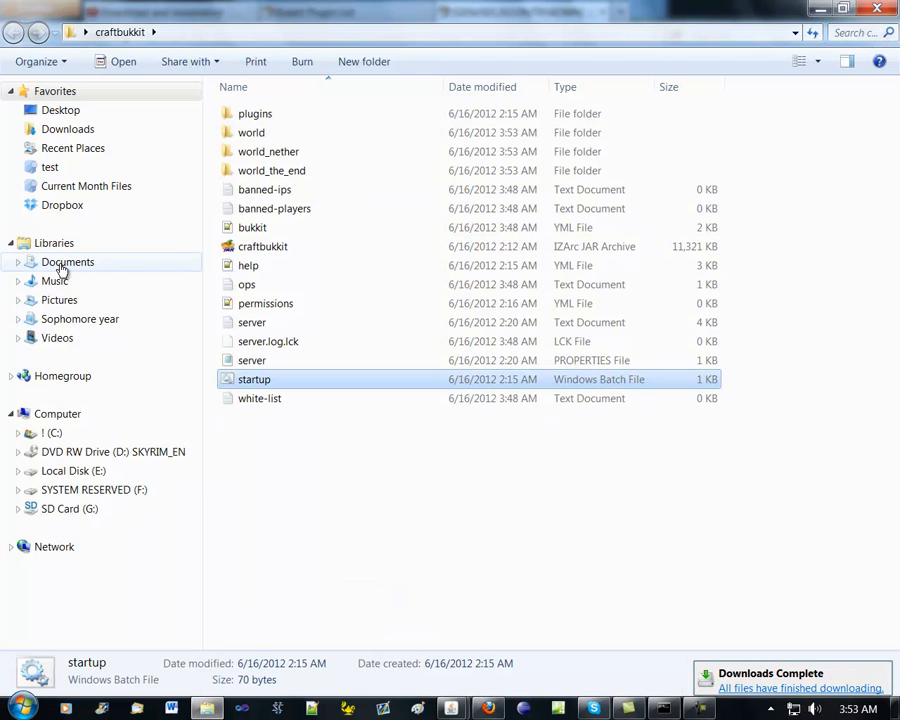
{"action": "left_click", "coordinate": [90, 129]}
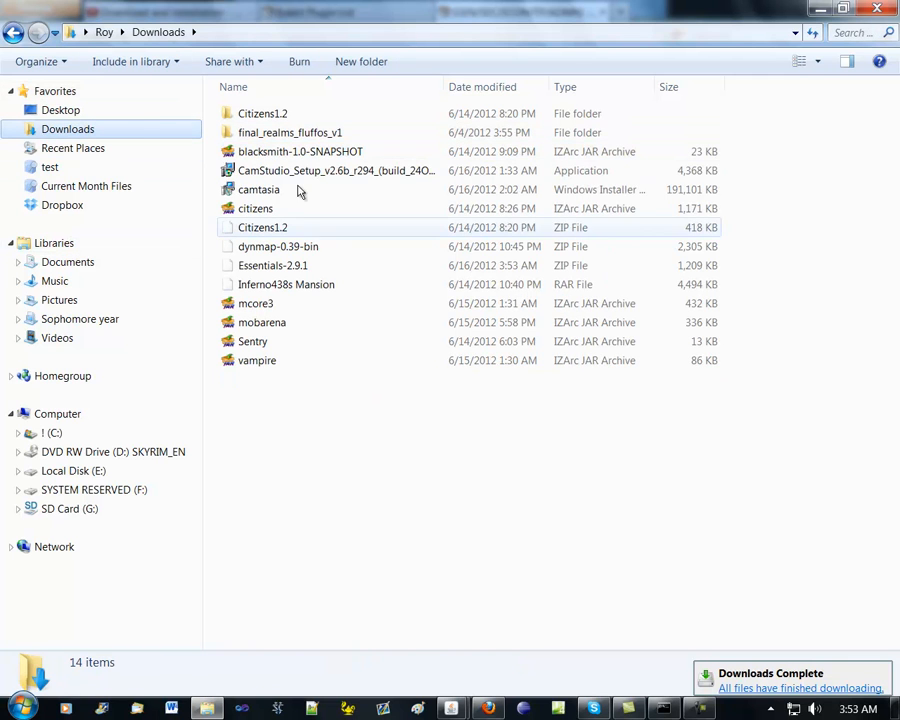
{"action": "right_click", "coordinate": [324, 268]}
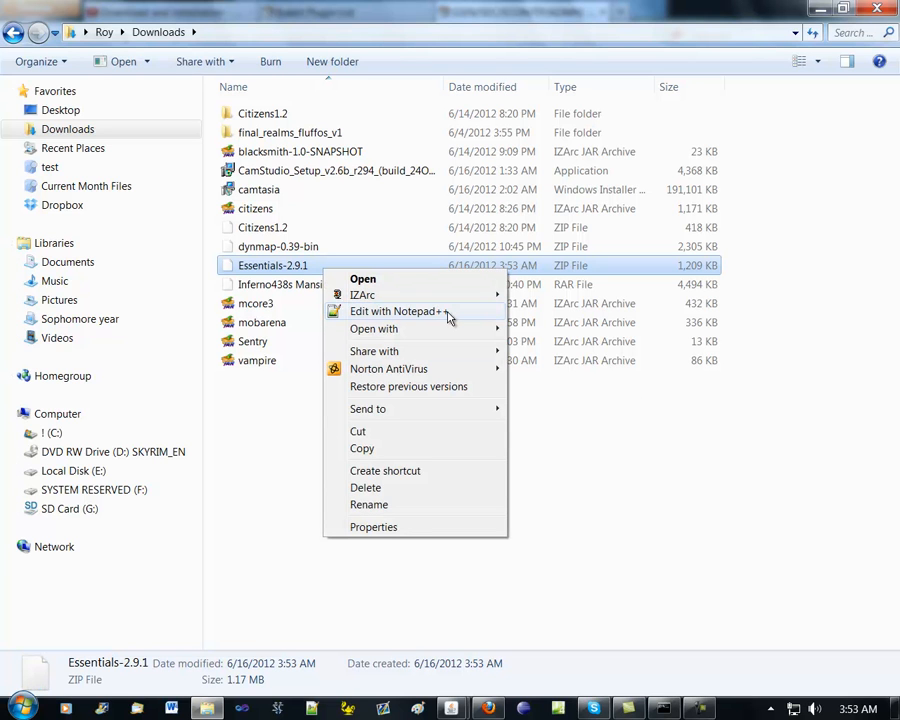
{"action": "mouse_move", "coordinate": [450, 296]}
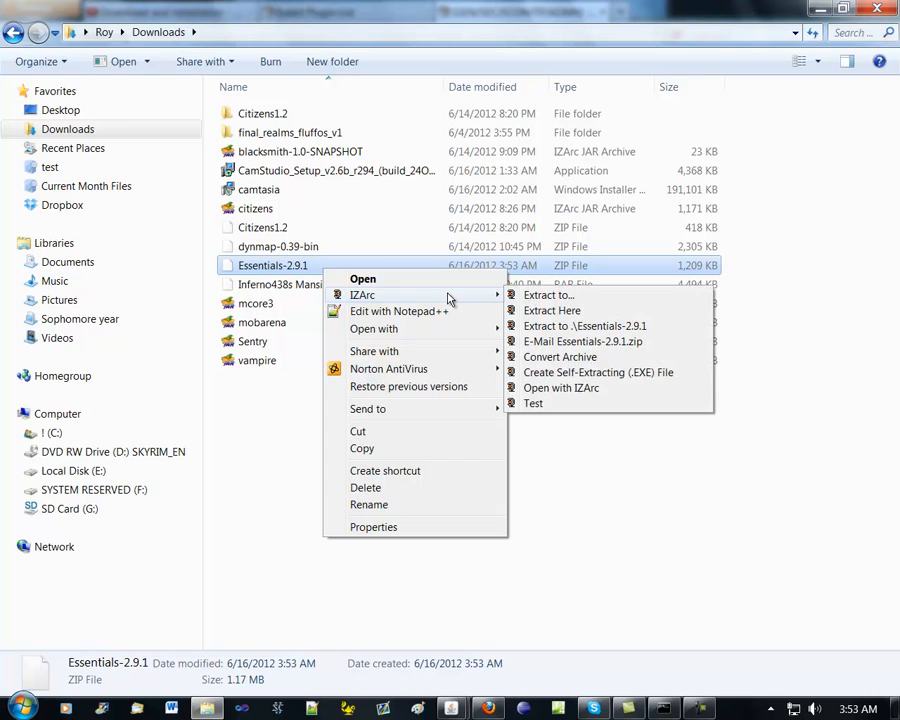
{"action": "left_click", "coordinate": [583, 327]}
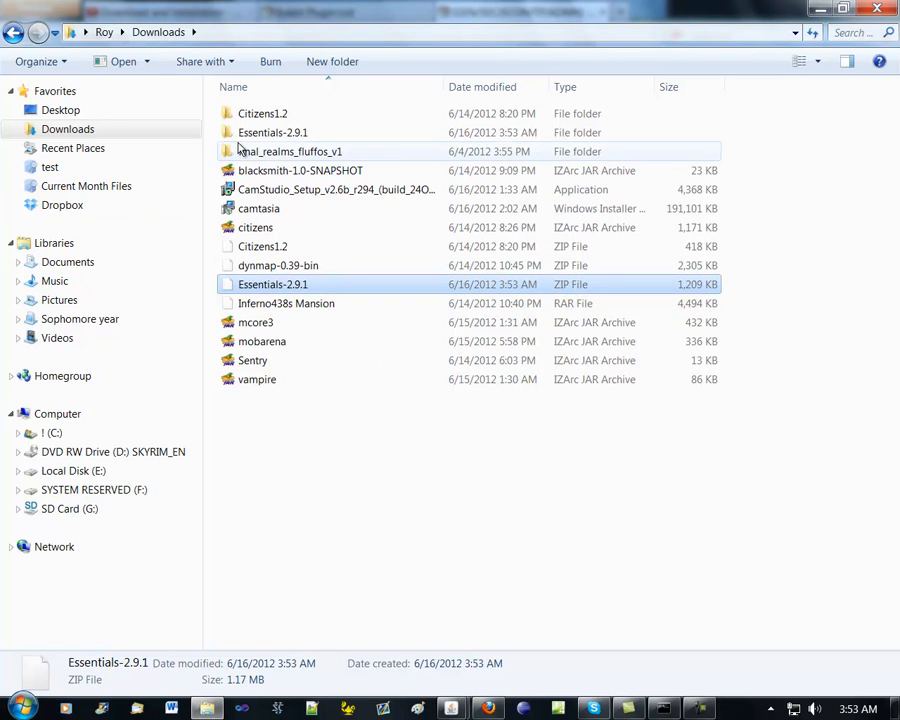
{"action": "double_click", "coordinate": [267, 138]}
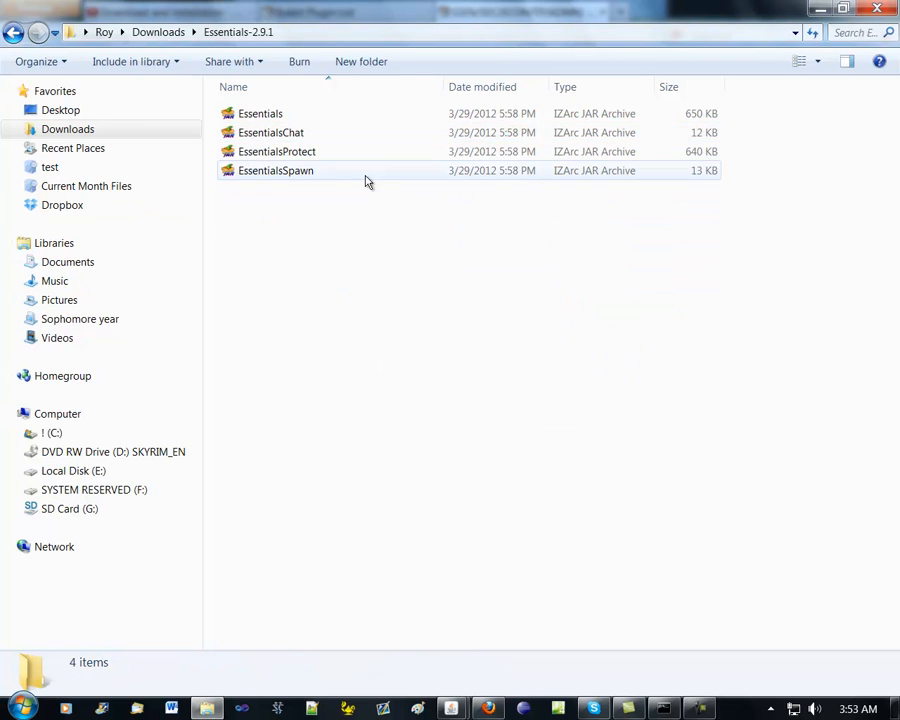
Cut the four jar files Essentials, EssentialsChat, EssentialsProtect and EssentialsSpawn from the extracted folder
{"action": "left_click", "coordinate": [289, 115]}
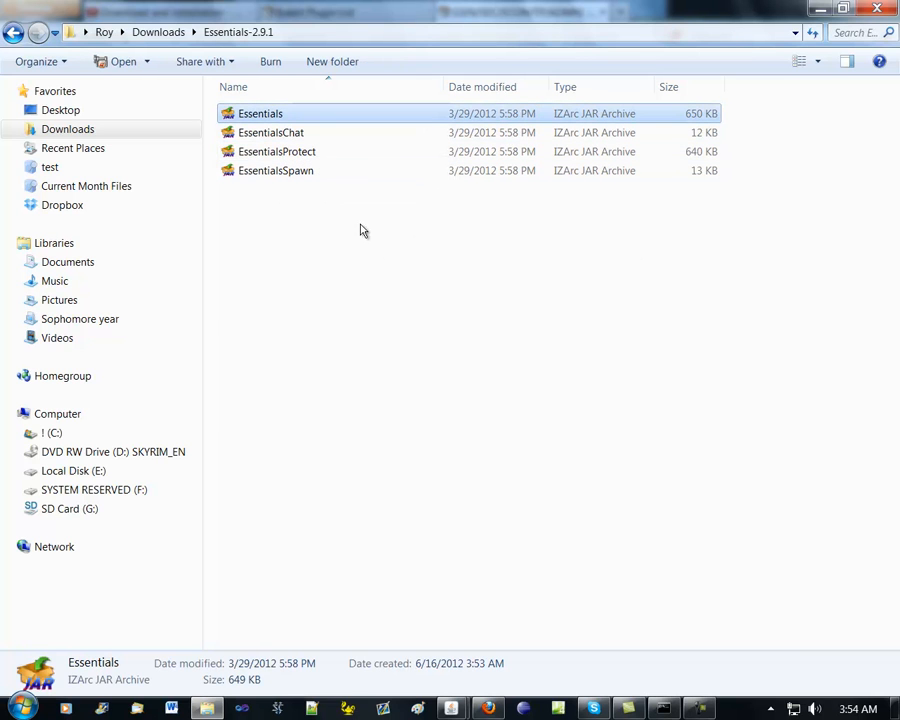
{"action": "left_click", "coordinate": [345, 172], "text": "shift"}
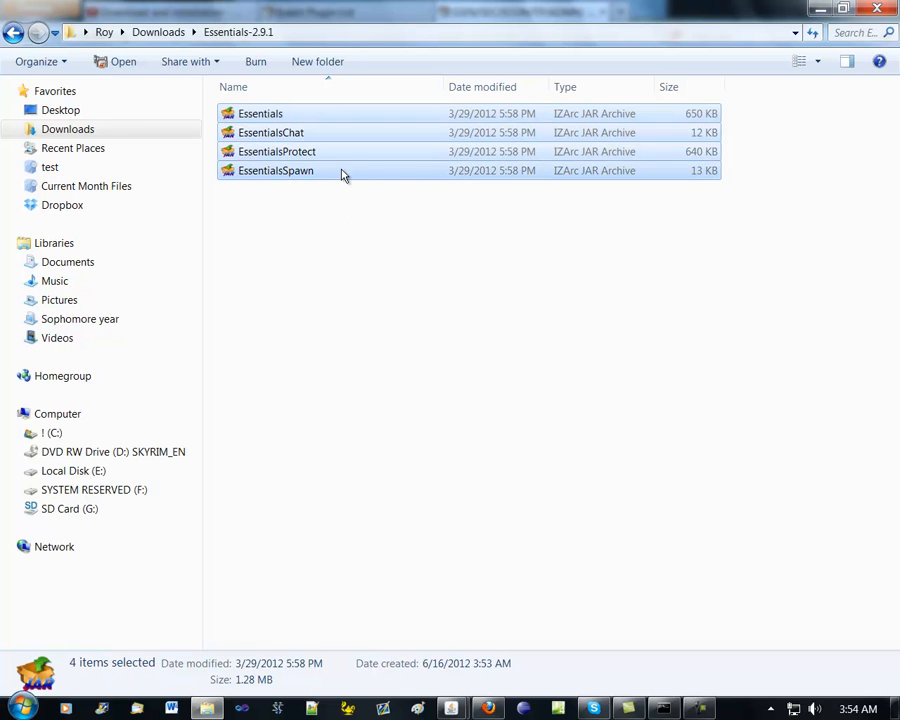
{"action": "right_click", "coordinate": [344, 158]}
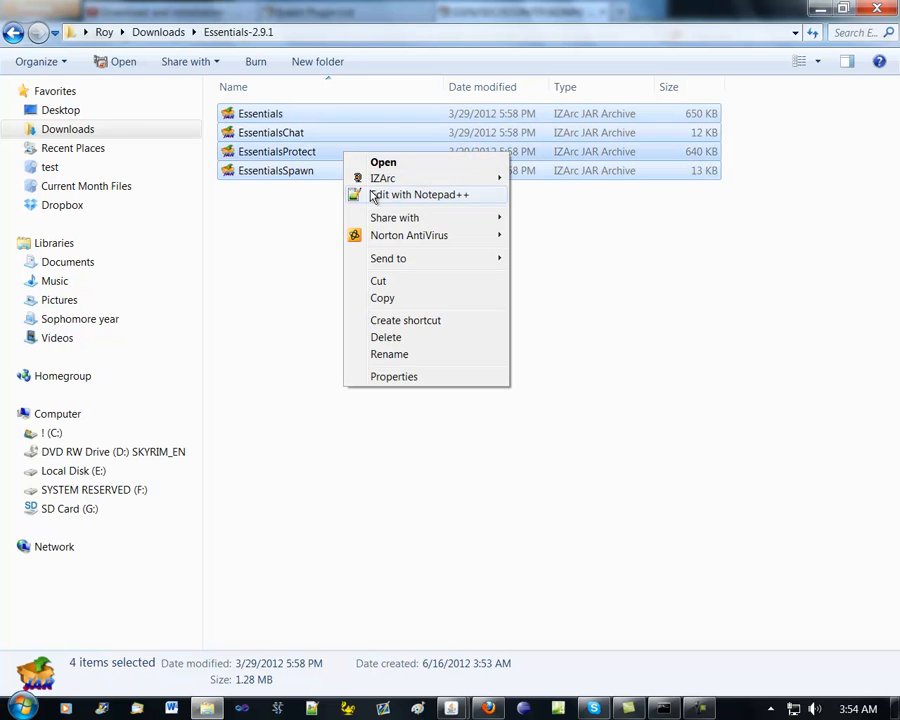
{"action": "left_click", "coordinate": [403, 280]}
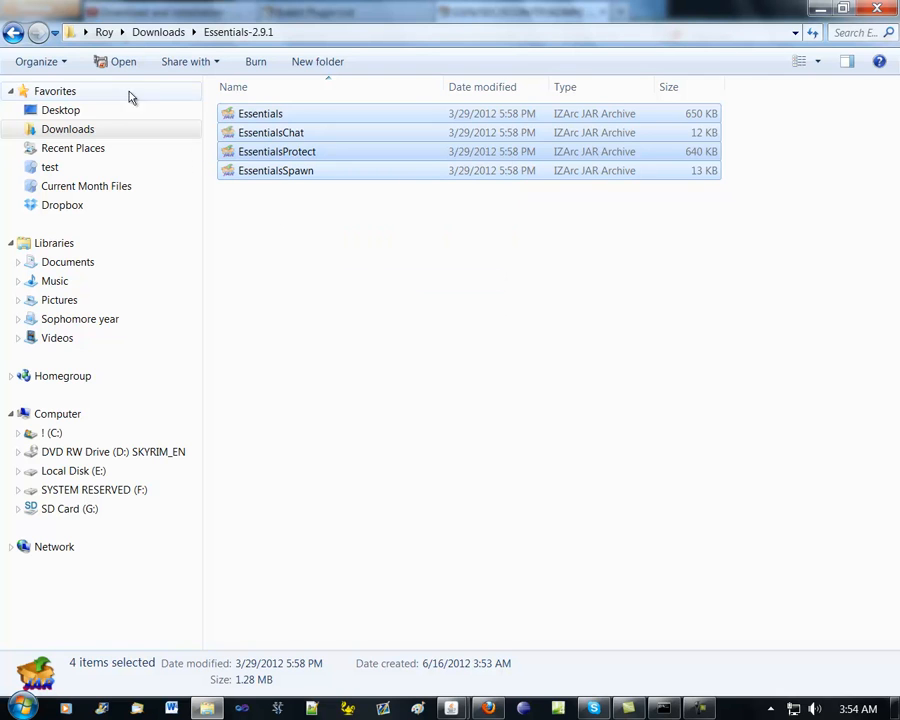
Clear the open windows to reach the desktop and paste the cut Essentials jars into the craftbukkit folder's plugins subfolder
{"action": "left_click", "coordinate": [878, 10]}
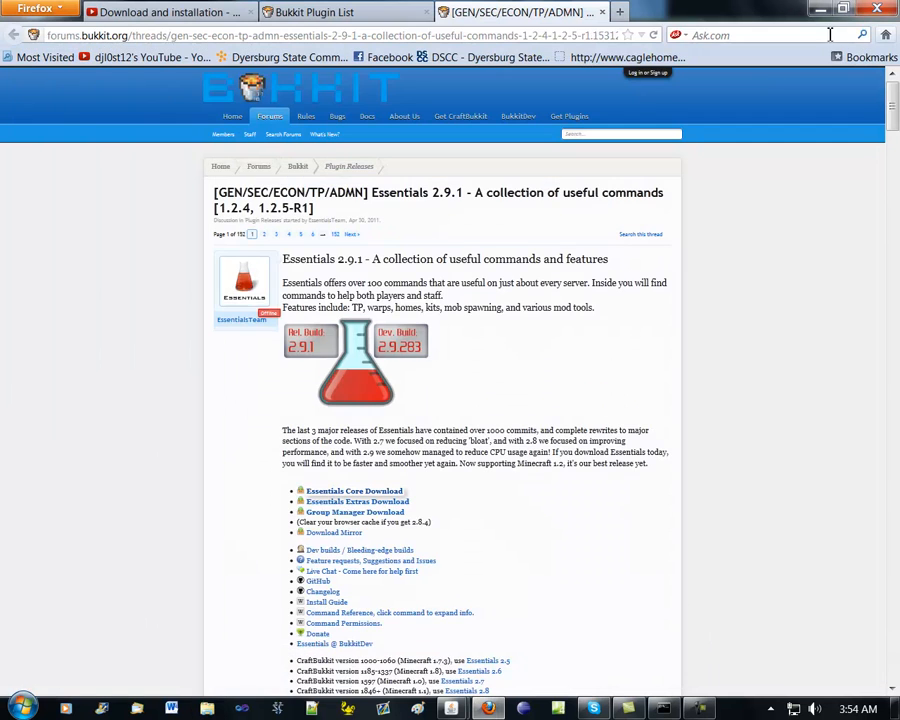
{"action": "left_click", "coordinate": [820, 10]}
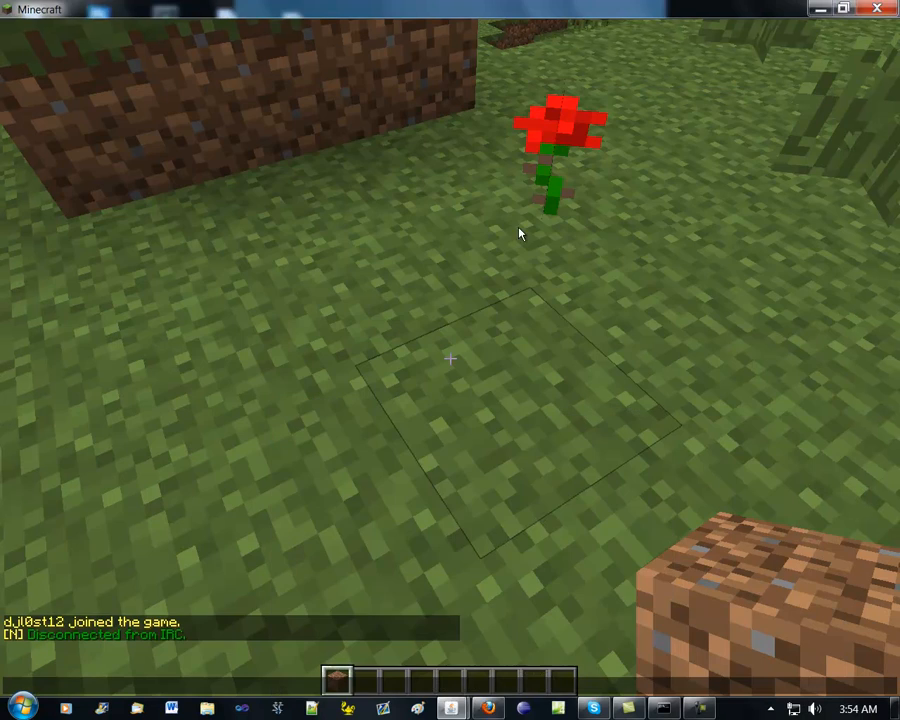
{"action": "left_click", "coordinate": [821, 12]}
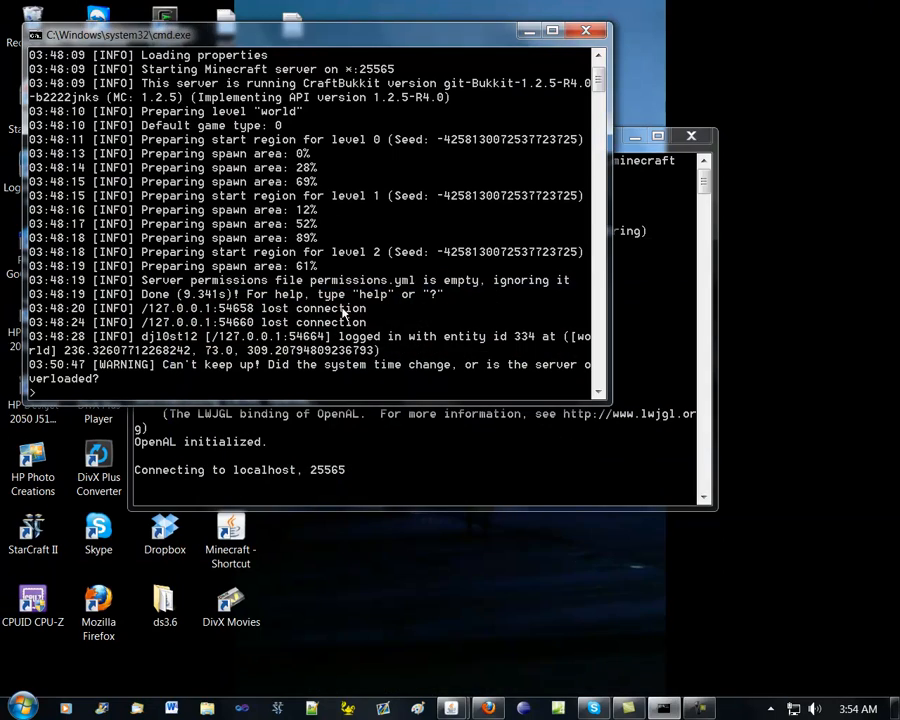
{"action": "left_click", "coordinate": [529, 31]}
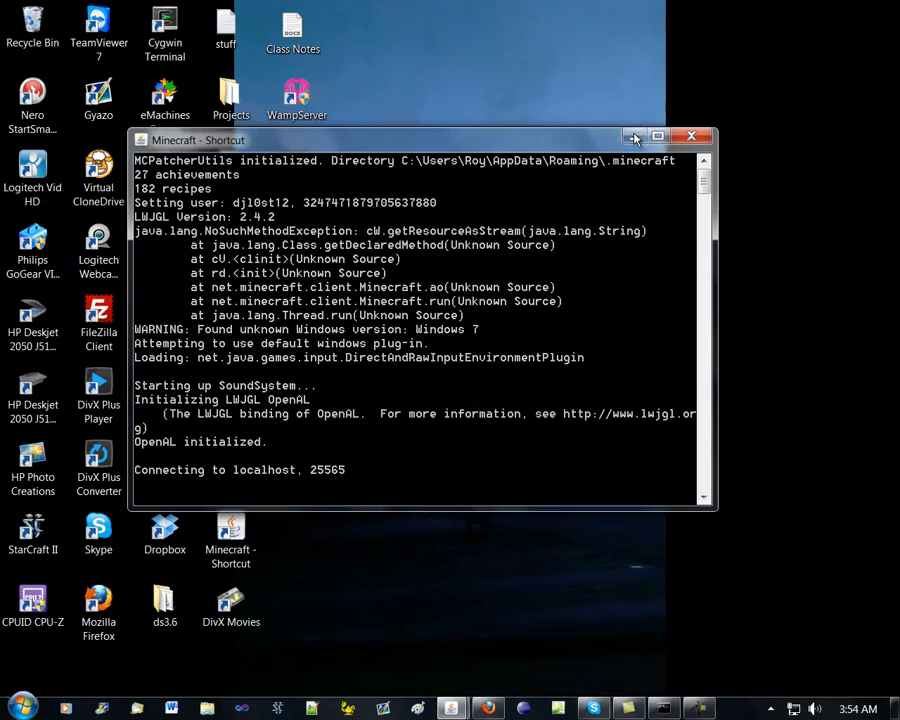
{"action": "left_click", "coordinate": [635, 135]}
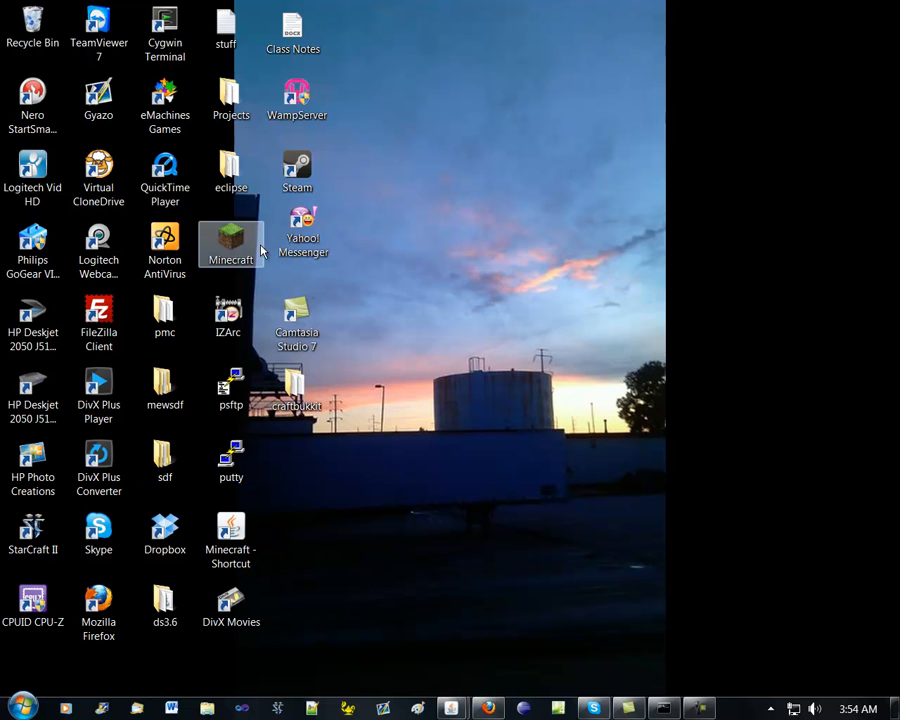
{"action": "double_click", "coordinate": [309, 393]}
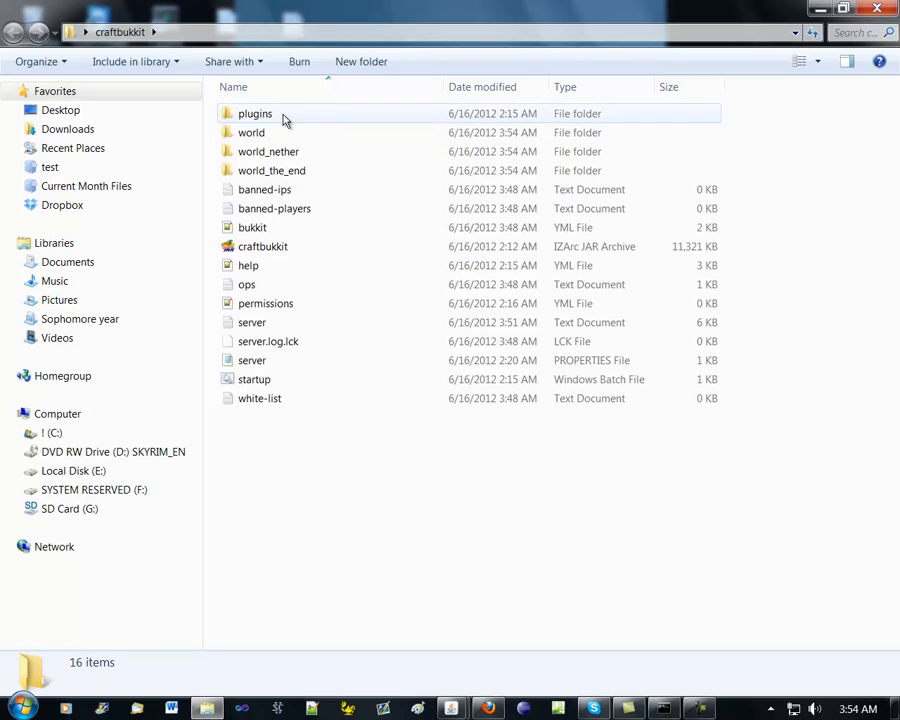
{"action": "double_click", "coordinate": [285, 117]}
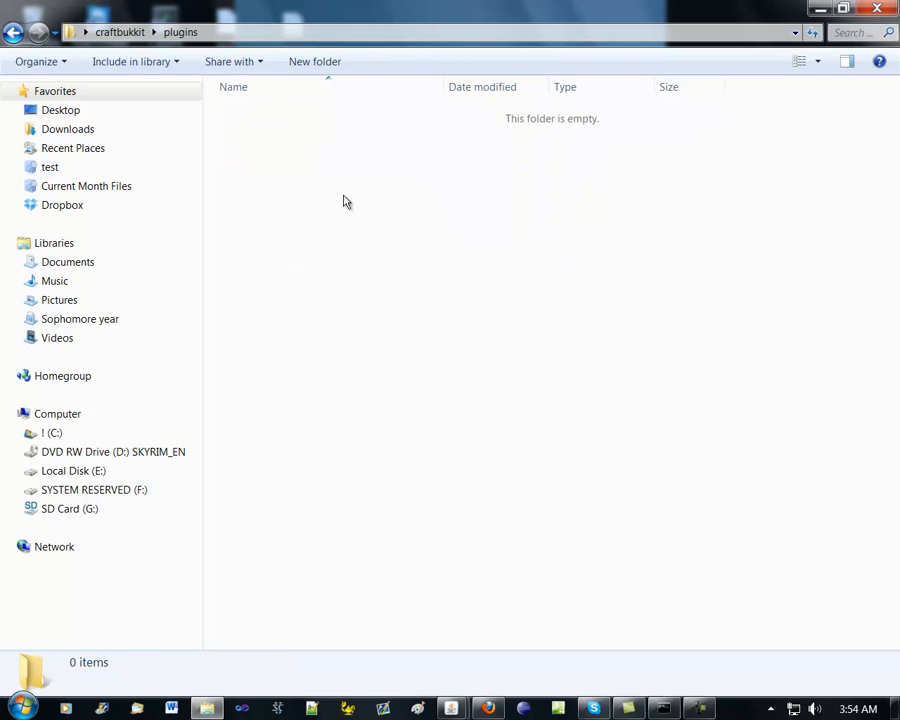
{"action": "right_click", "coordinate": [338, 200]}
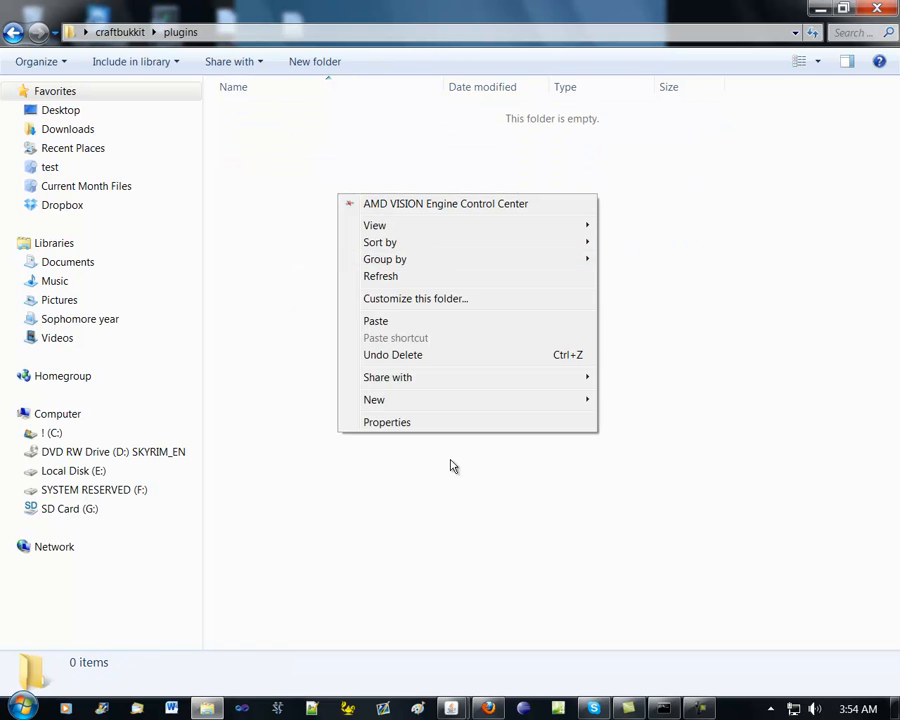
{"action": "left_click", "coordinate": [407, 325]}
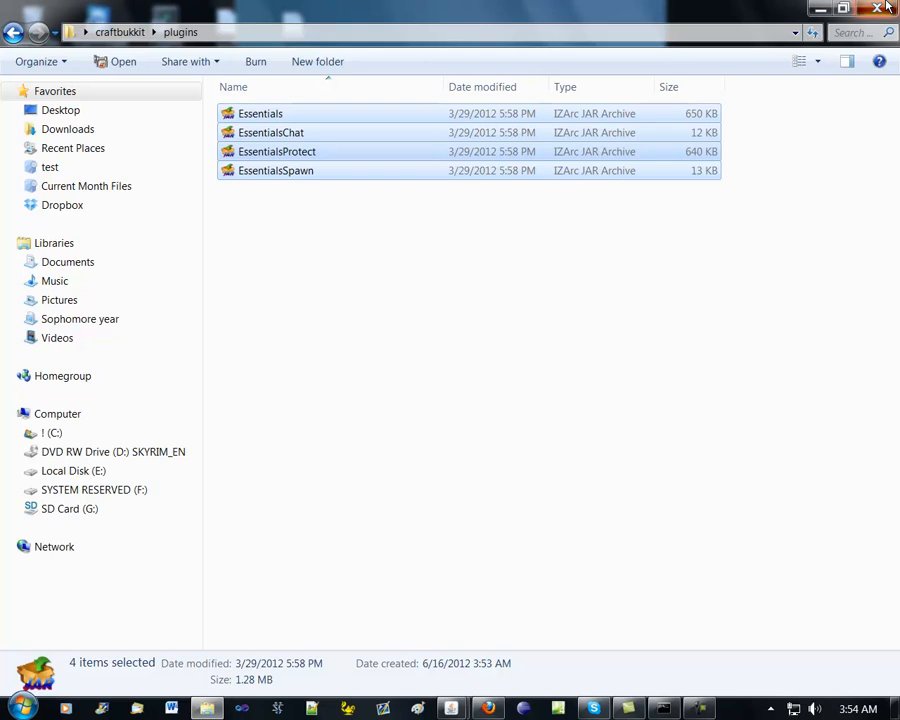
{"action": "left_click", "coordinate": [819, 8]}
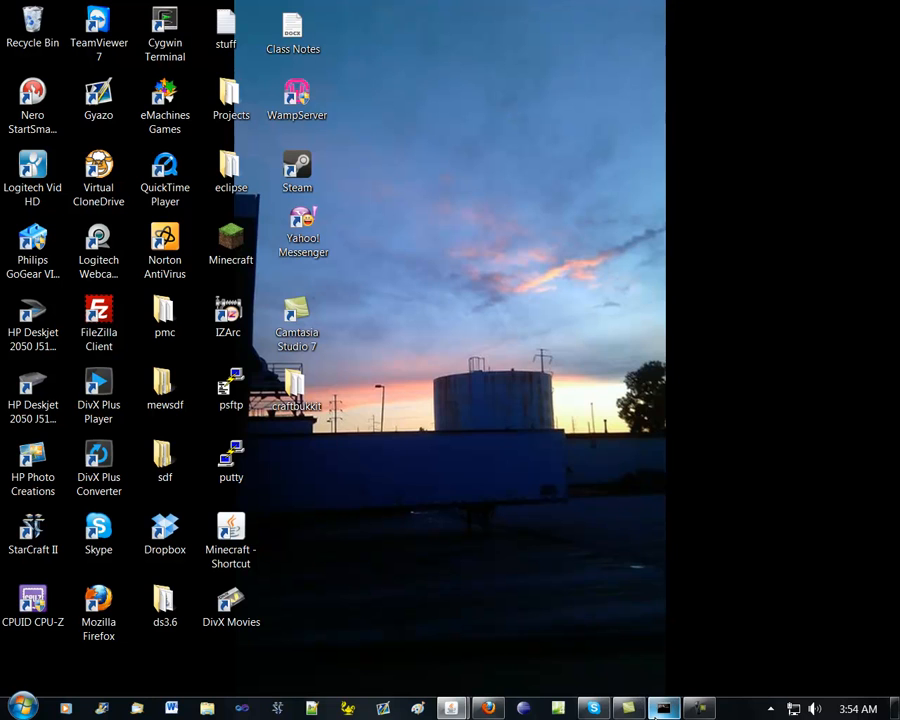
Shut down the running server with the console command stop, and restart it with the startup batch file in the craftbukkit folder
{"action": "mouse_move", "coordinate": [662, 707]}
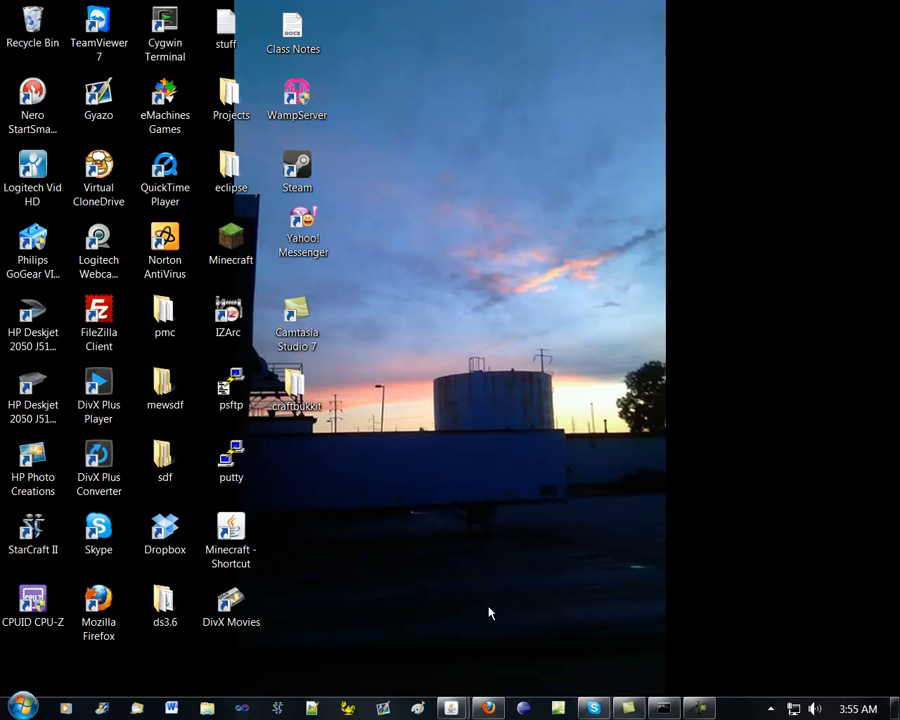
{"action": "left_click", "coordinate": [662, 704]}
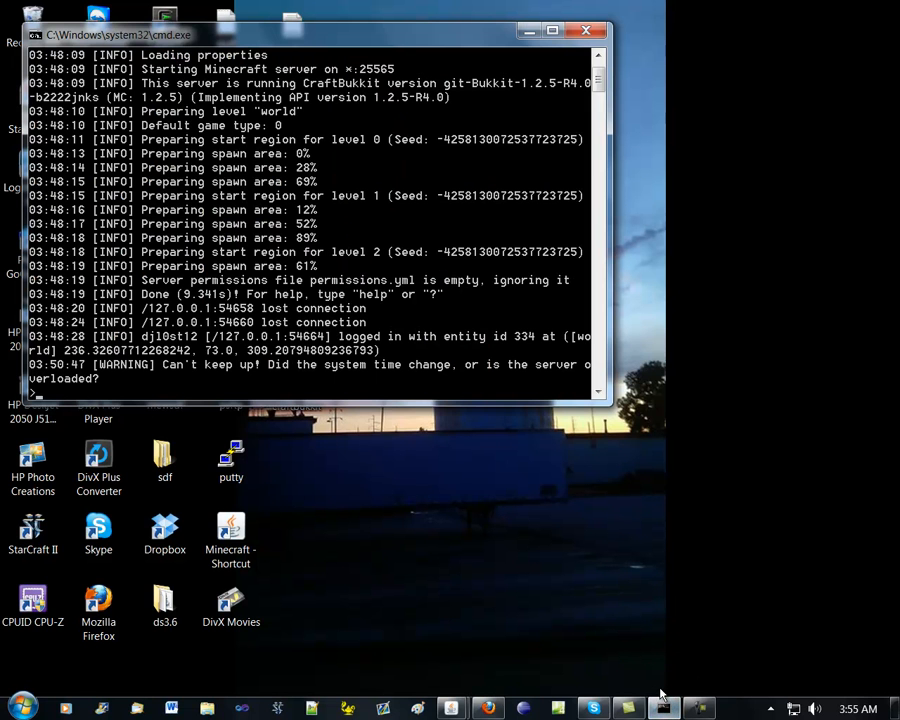
{"action": "type", "text": "stop"}
{"action": "key", "text": "Return"}
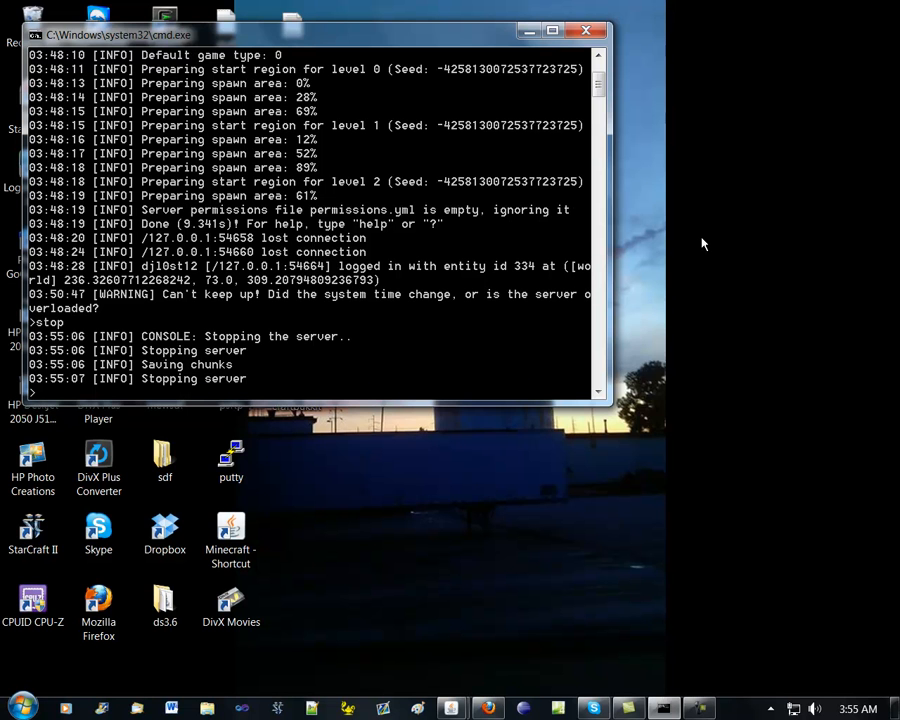
{"action": "key", "text": "Return"}
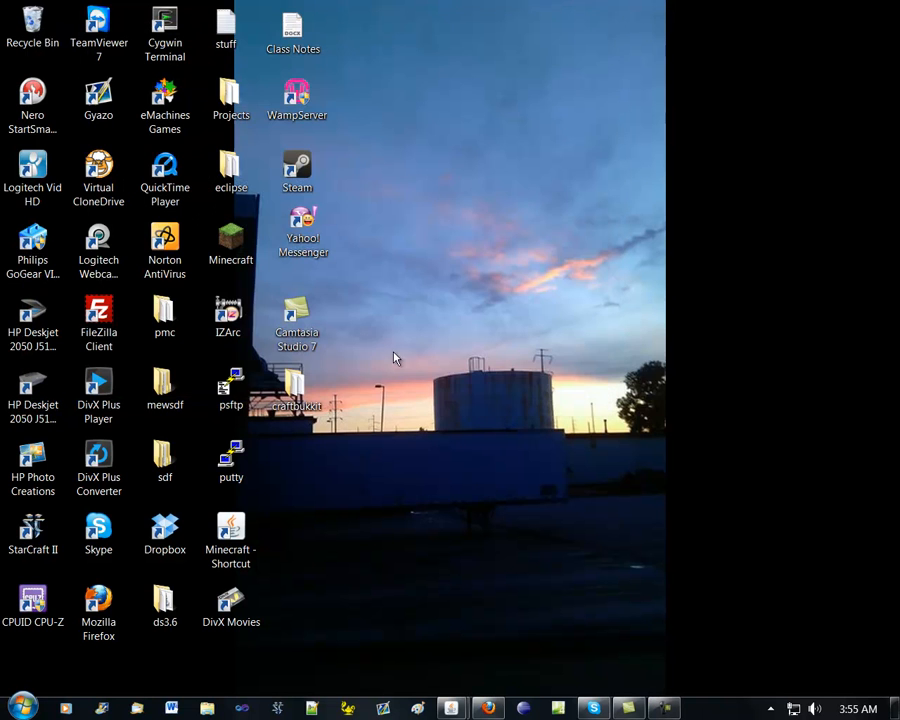
{"action": "double_click", "coordinate": [300, 386]}
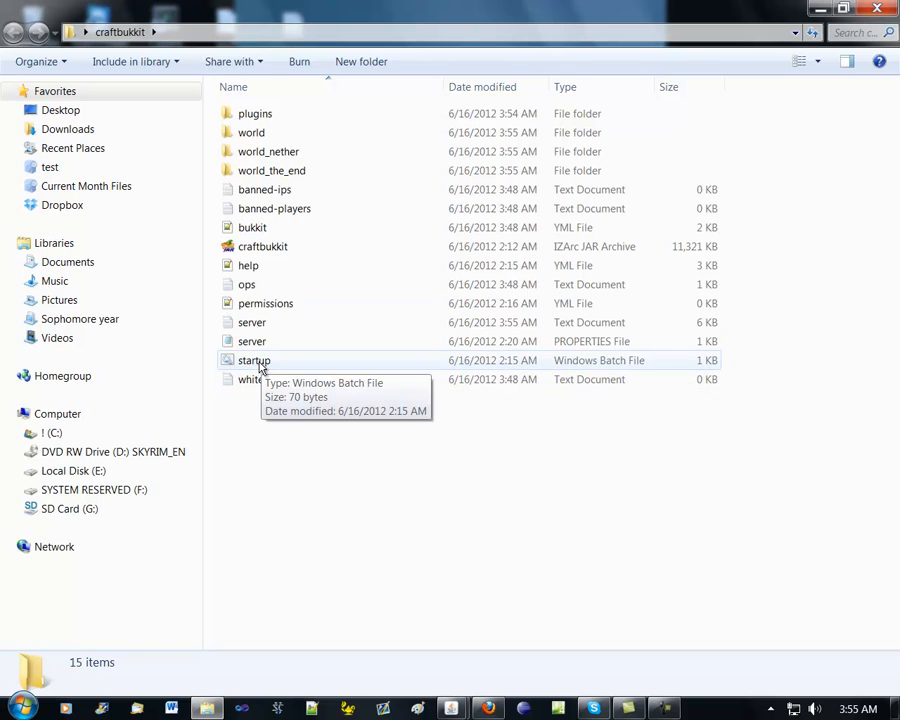
{"action": "double_click", "coordinate": [259, 365]}
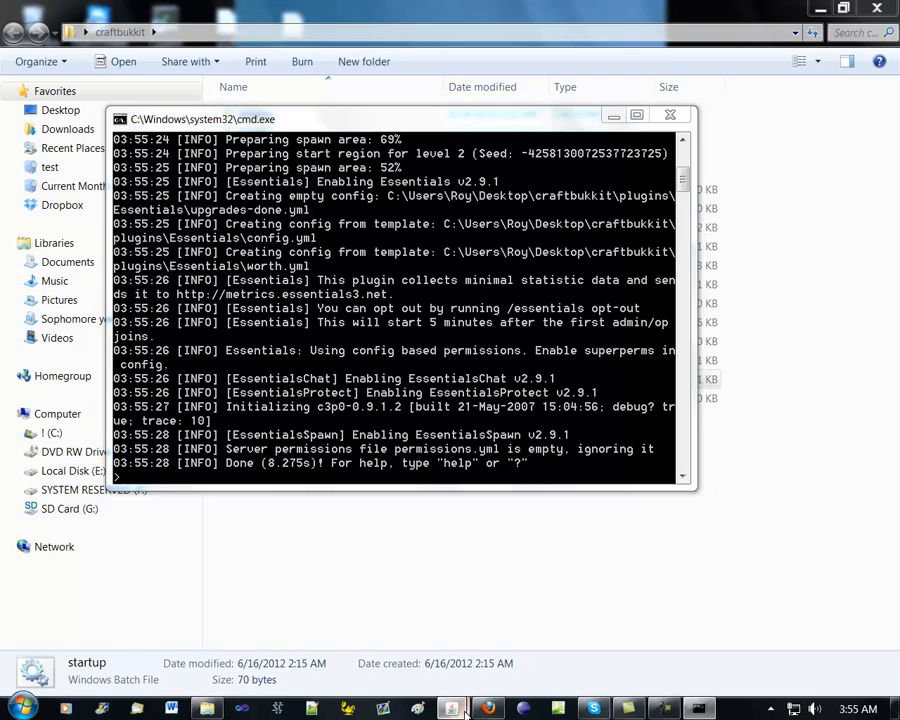
Switch to Minecraft, return to the title screen and rejoin the restarted server through multiplayer
{"action": "key", "text": "alt+Tab"}
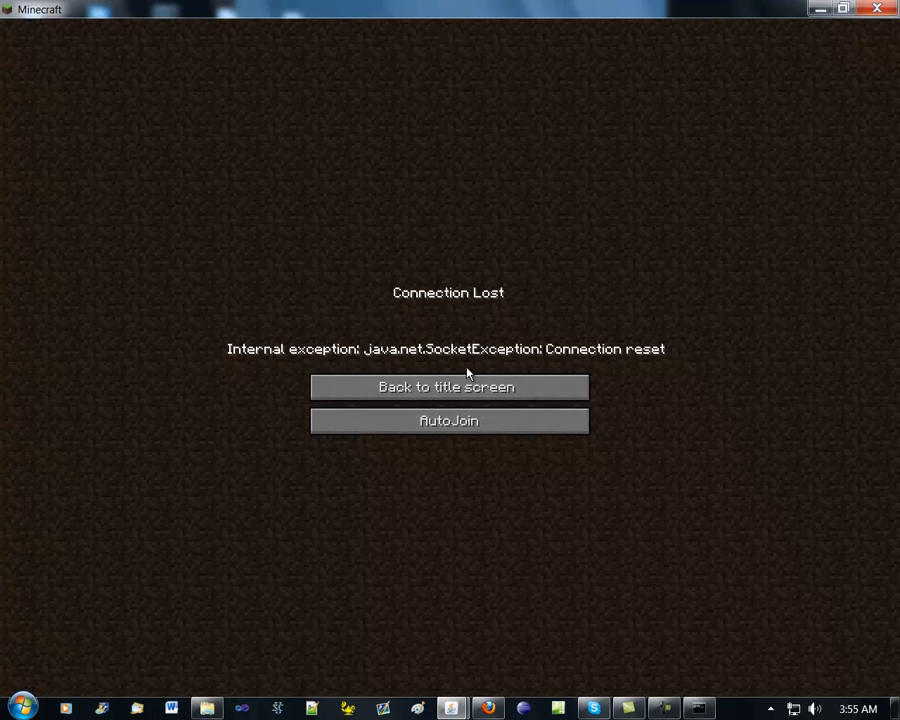
{"action": "left_click", "coordinate": [470, 386]}
{"action": "left_click", "coordinate": [488, 307]}
{"action": "double_click", "coordinate": [400, 280]}
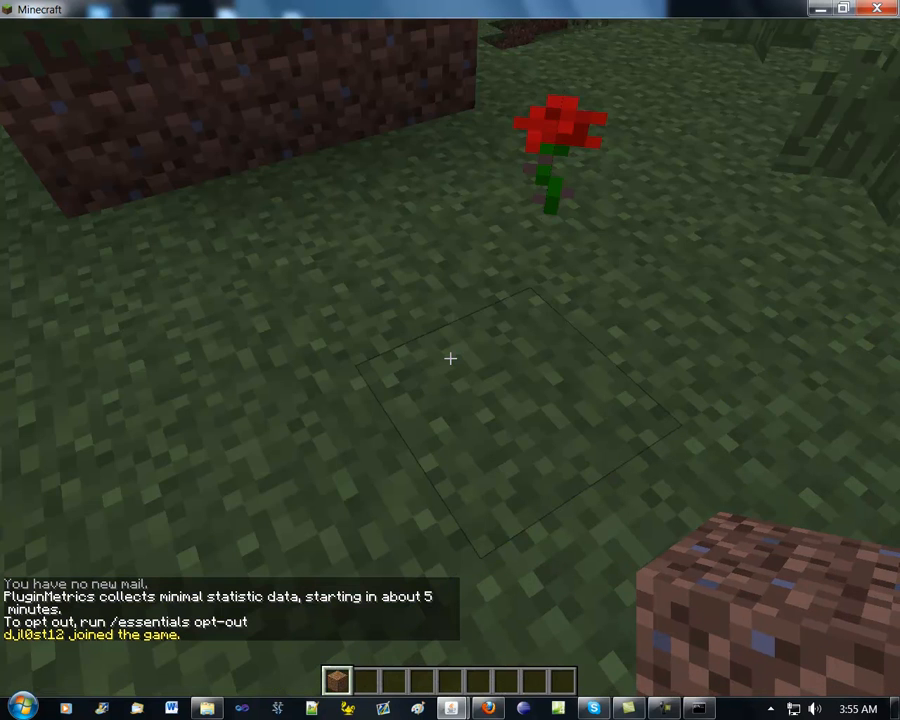
List the plugins loaded on the server with the chat command /pl
{"action": "key", "text": "t"}
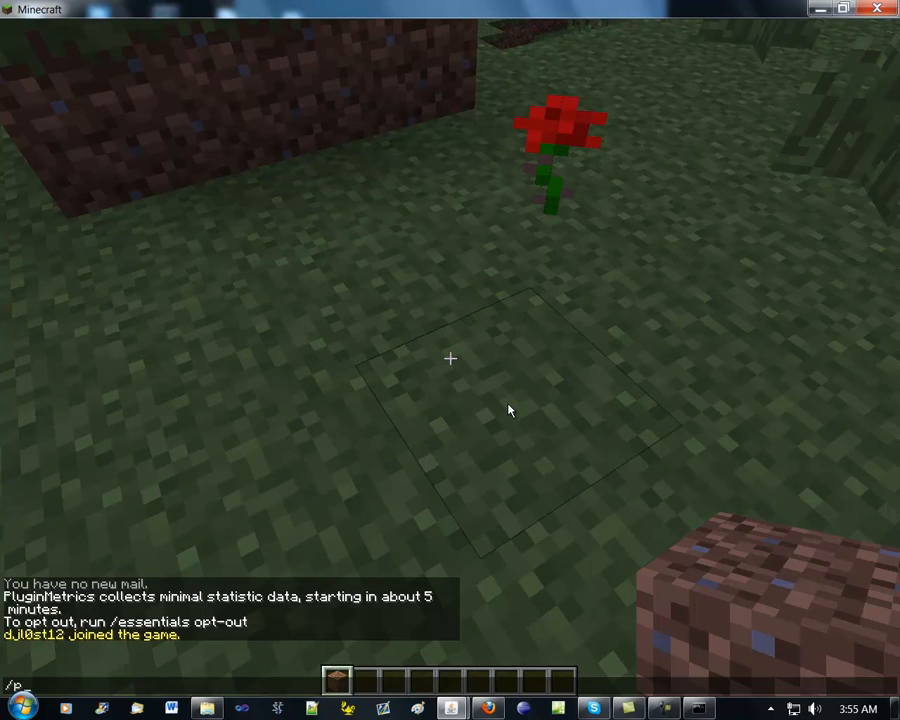
{"action": "type", "text": "/pl"}
{"action": "key", "text": "Return"}
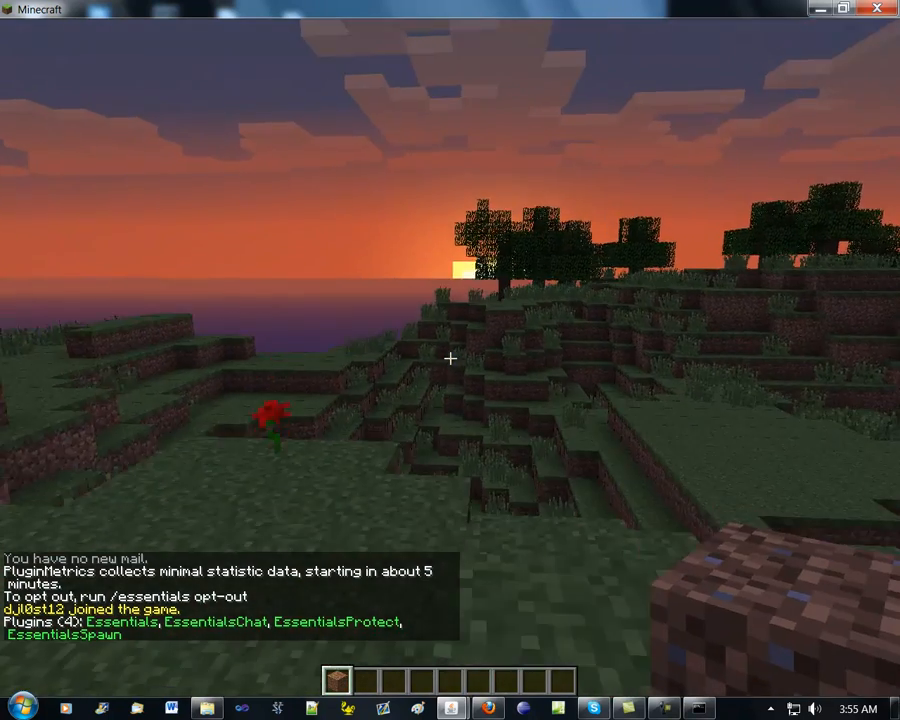
Bring up the first page of the server's command help with /help
{"action": "key", "text": "w"}
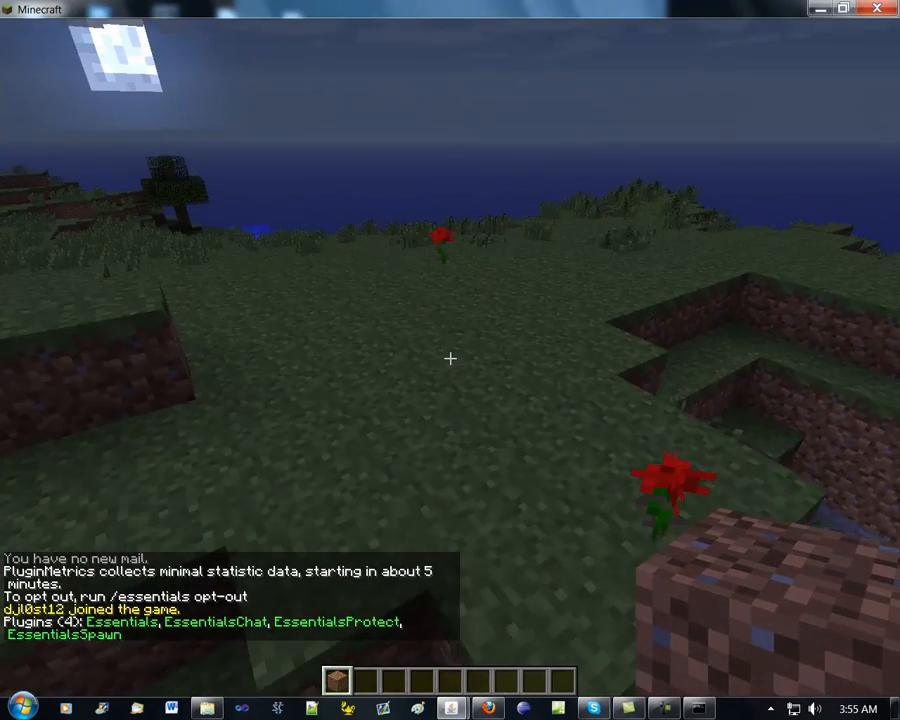
{"action": "key", "text": "w"}
{"action": "key", "text": "space"}
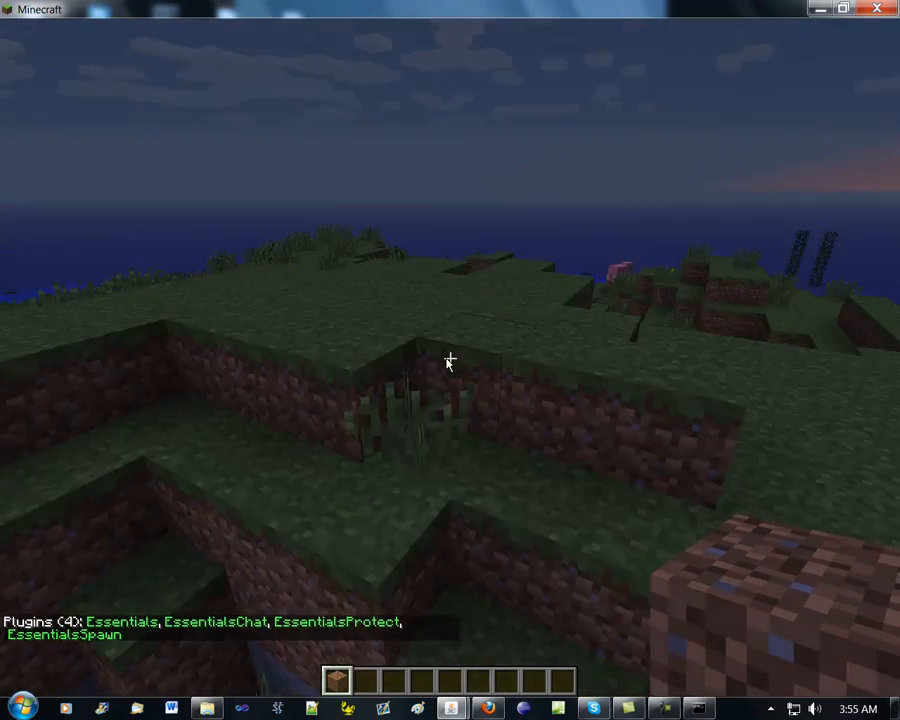
{"action": "type", "text": "t"}
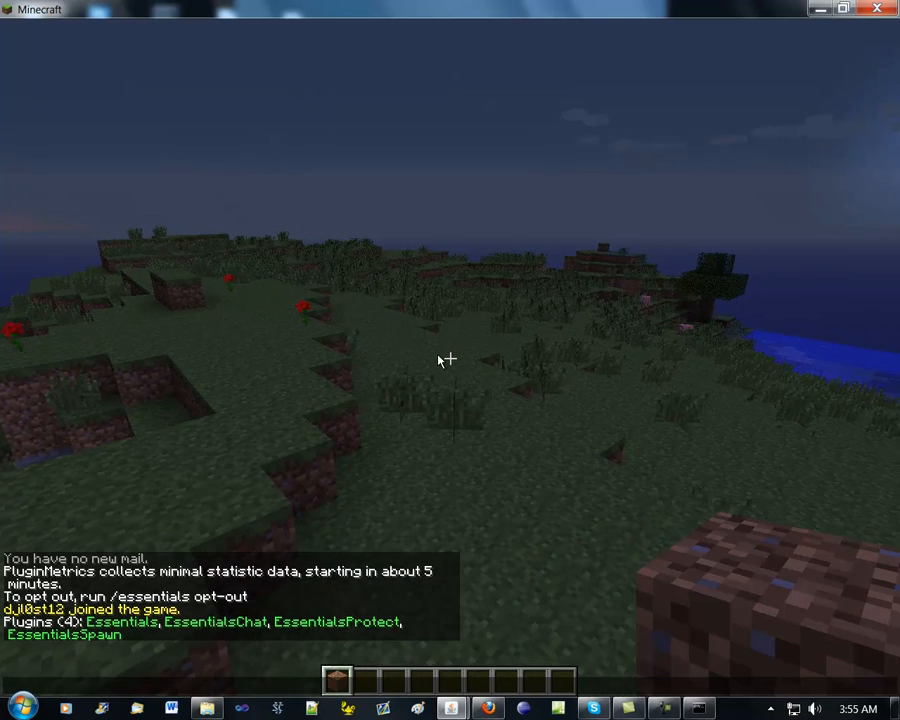
{"action": "type", "text": "/help"}
{"action": "key", "text": "Return"}
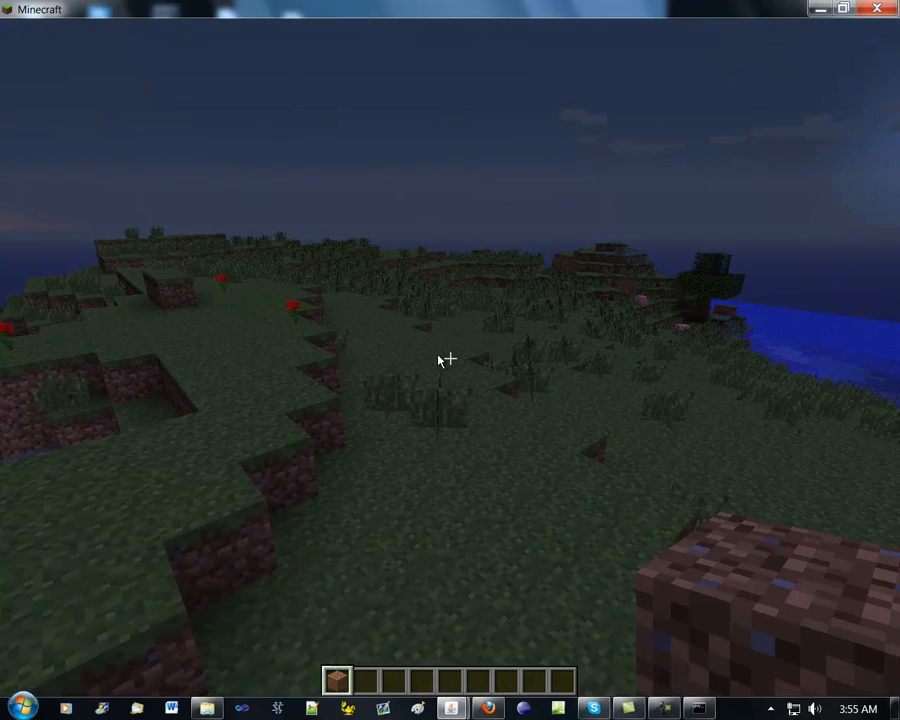
{"action": "key", "text": "t"}
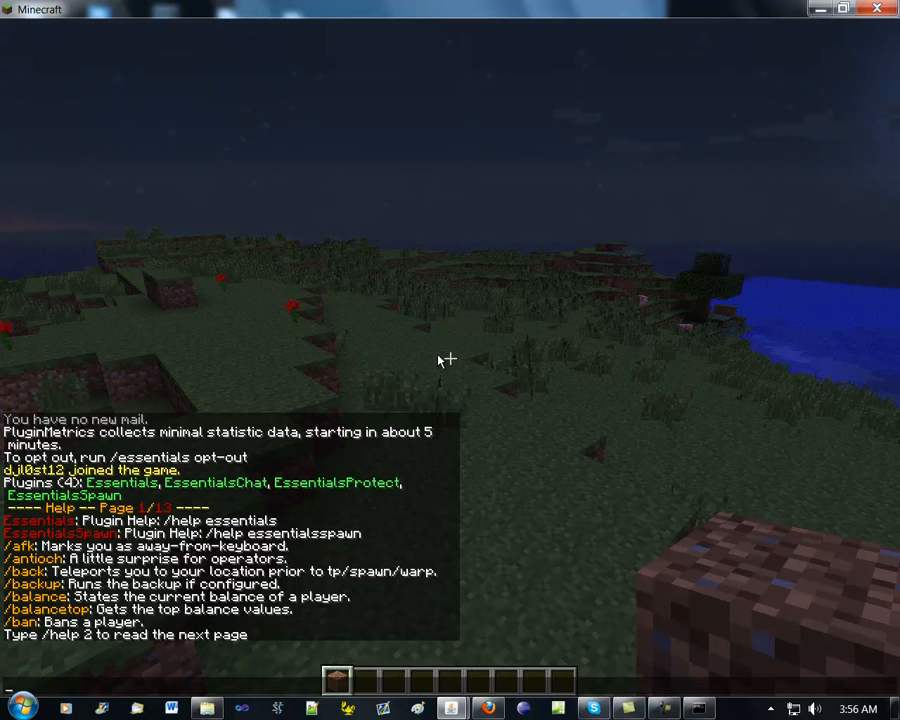
{"action": "key", "text": "Escape"}
{"action": "key", "text": "w"}
{"action": "key", "text": "w"}
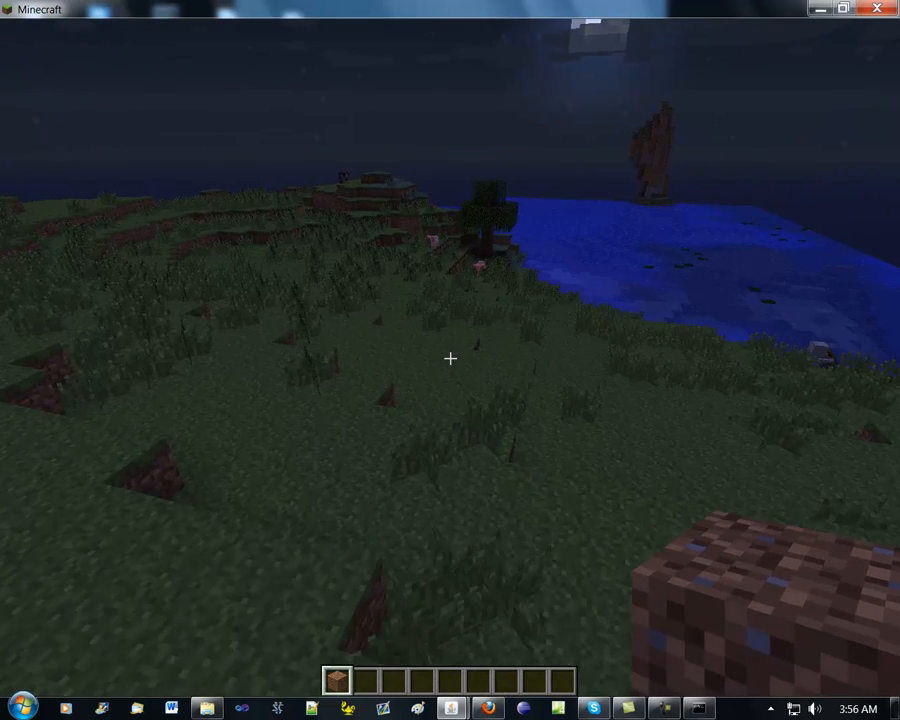
{"action": "key", "text": "w"}
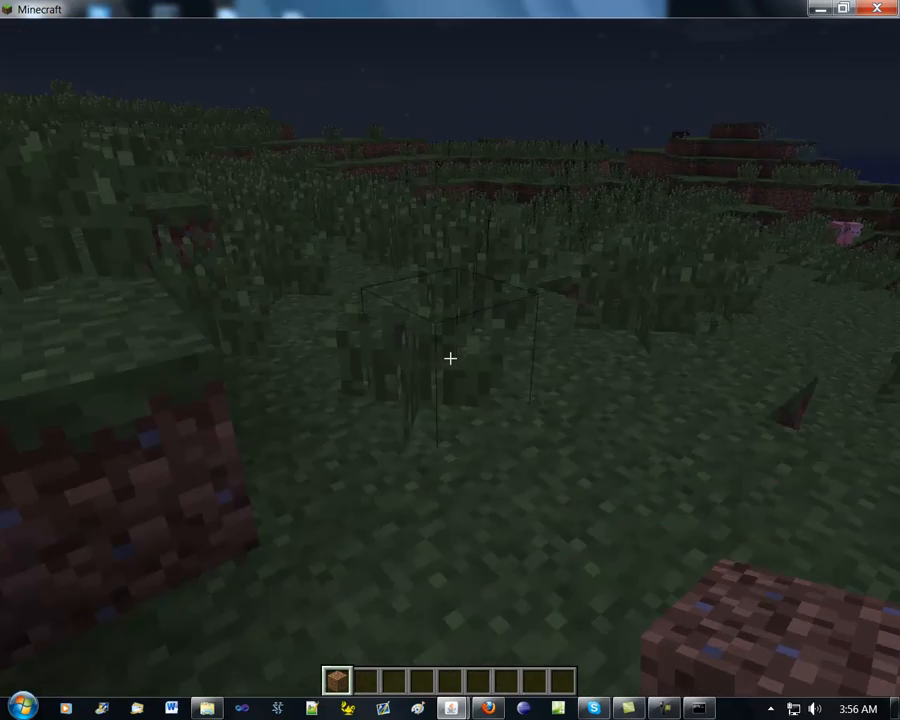
{"action": "key", "text": "w"}
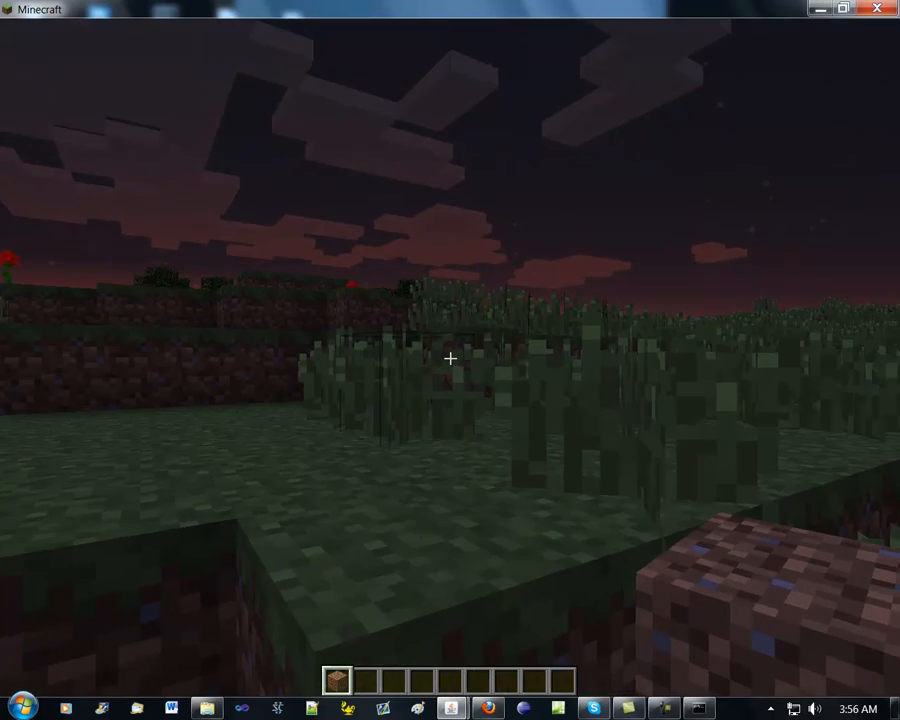
{"action": "key", "text": "space"}
{"action": "key", "text": "w"}
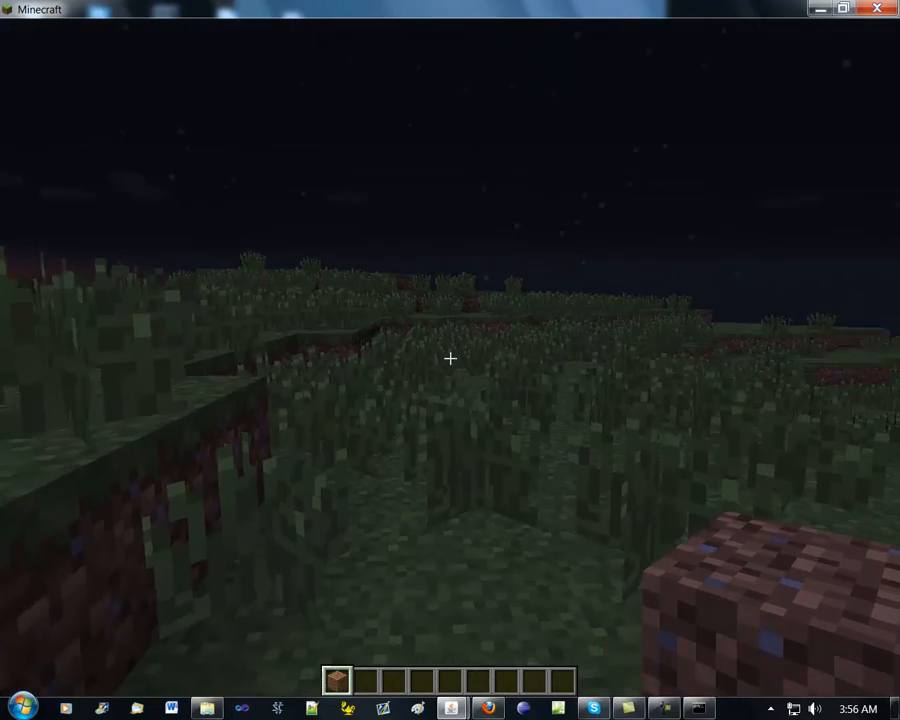
{"action": "key", "text": "w"}
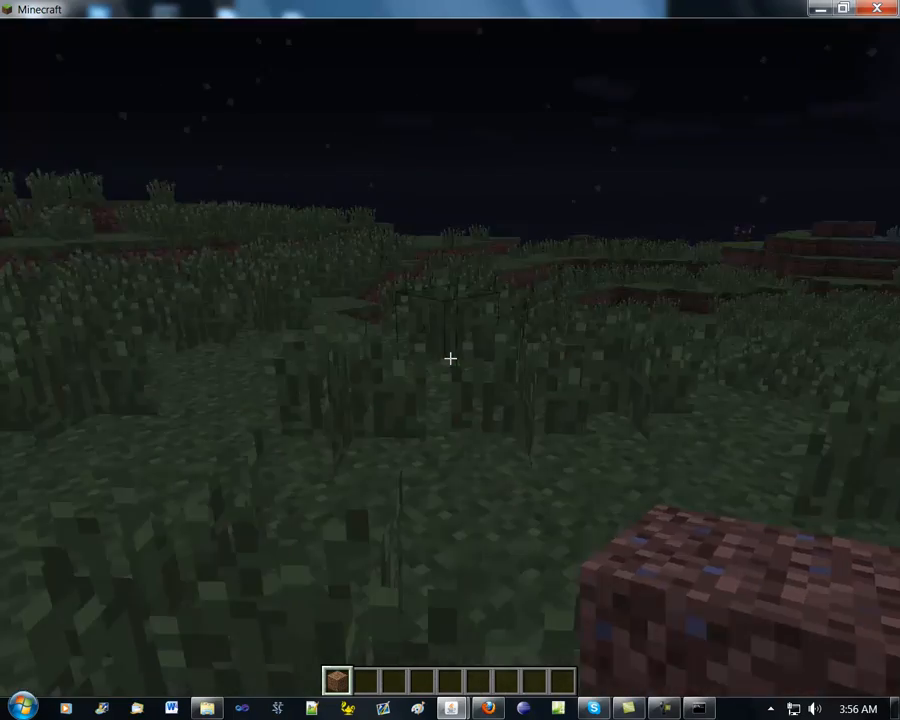
{"action": "key", "text": "space"}
{"action": "key", "text": "w"}
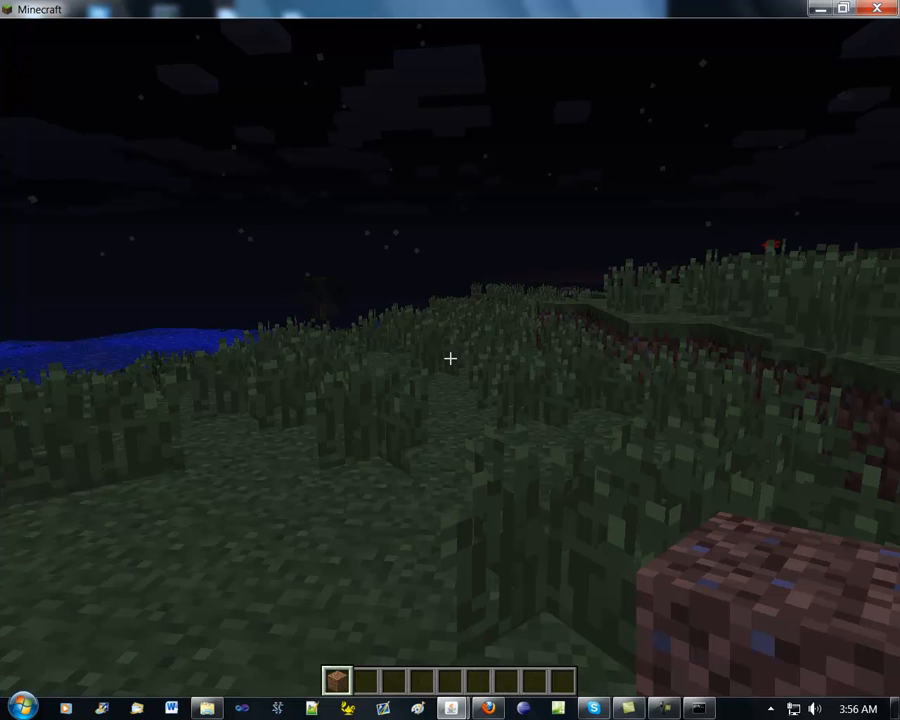
{"action": "key", "text": "t"}
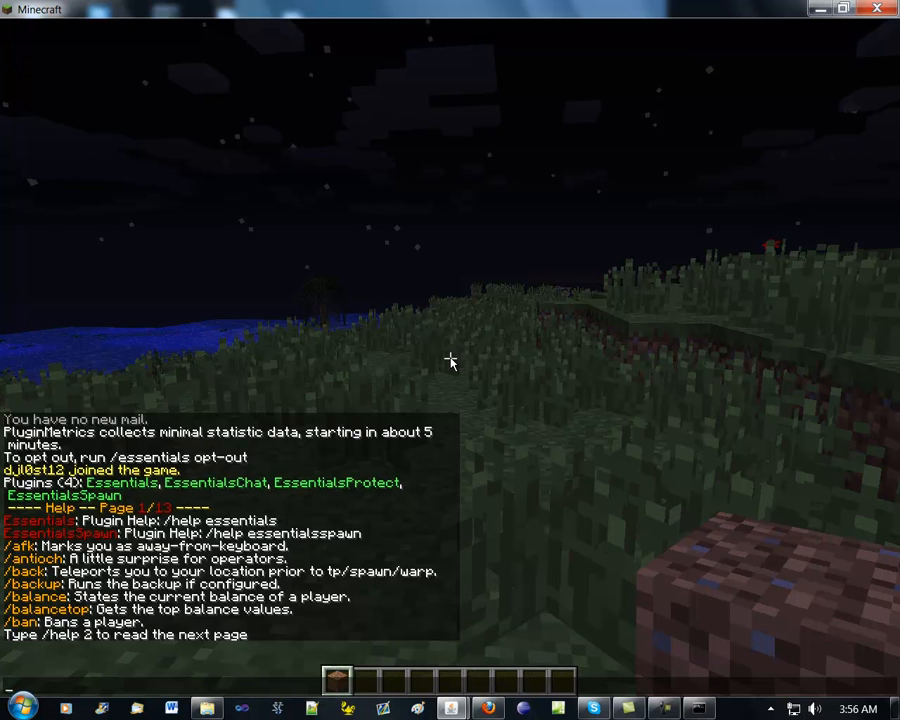
{"action": "key", "text": "Escape"}
Set the player's home at the current location with the chat command /sethome
{"action": "key", "text": "t"}
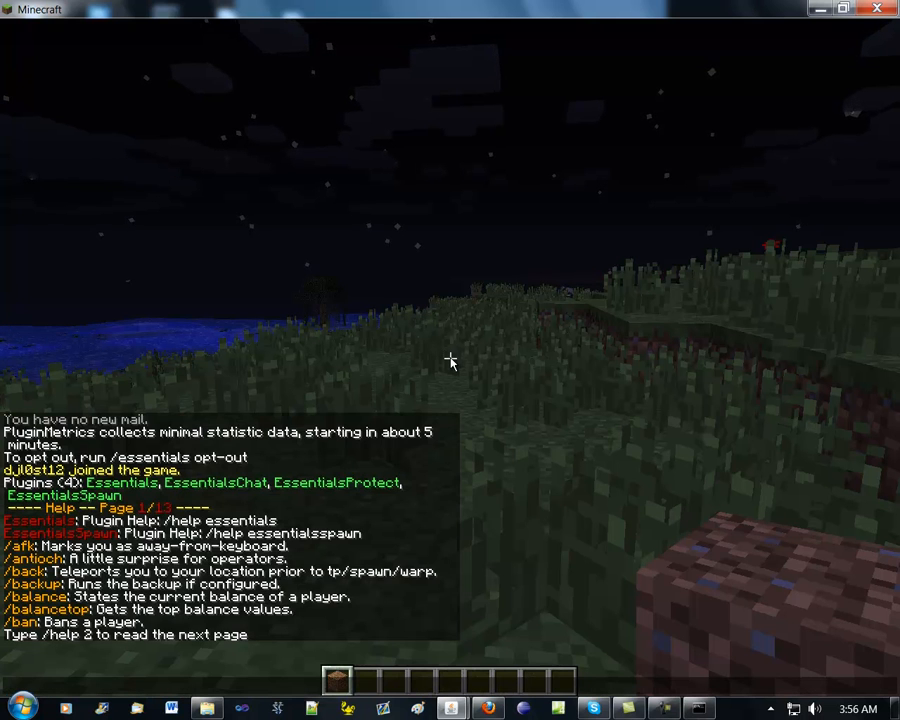
{"action": "key", "text": "Return"}
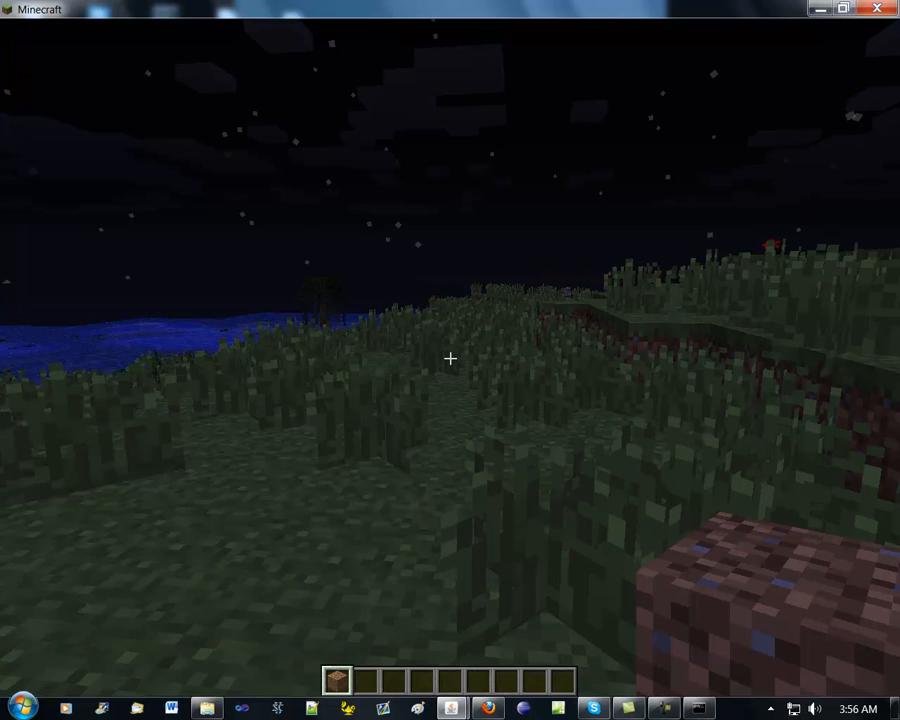
{"action": "key", "text": "t"}
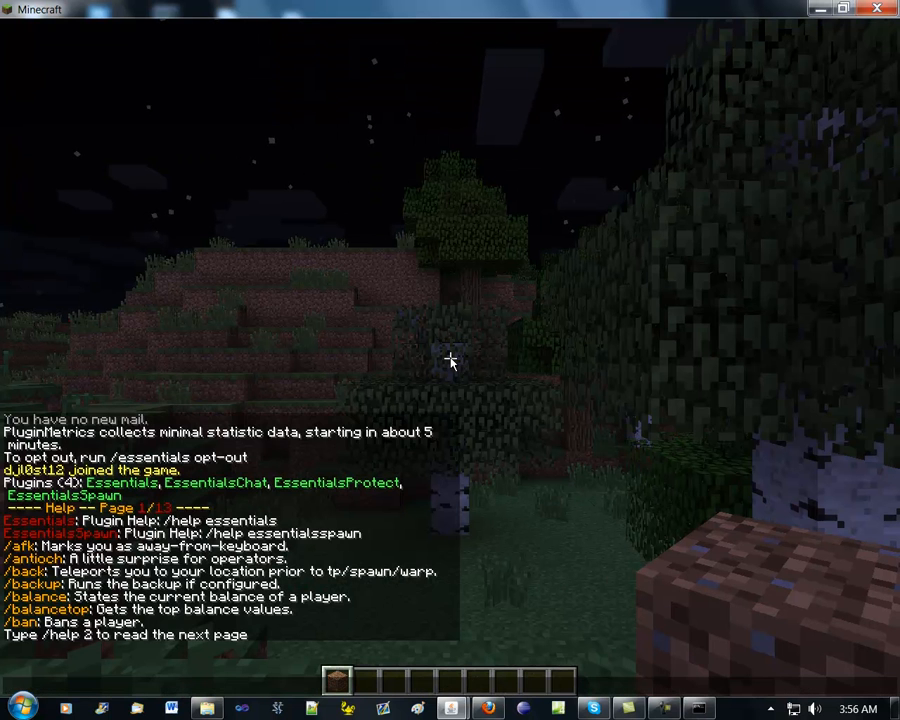
{"action": "type", "text": "/sethome"}
{"action": "key", "text": "Return"}
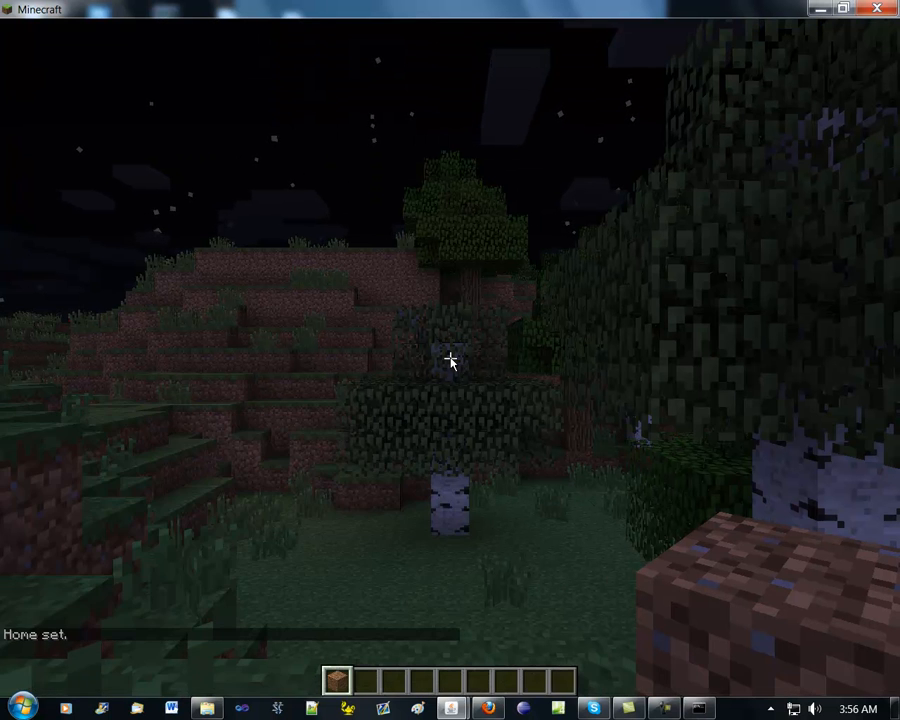
Try the /kill command without a player name, and kill the surrounding mobs with /butcher
{"action": "key", "text": "t"}
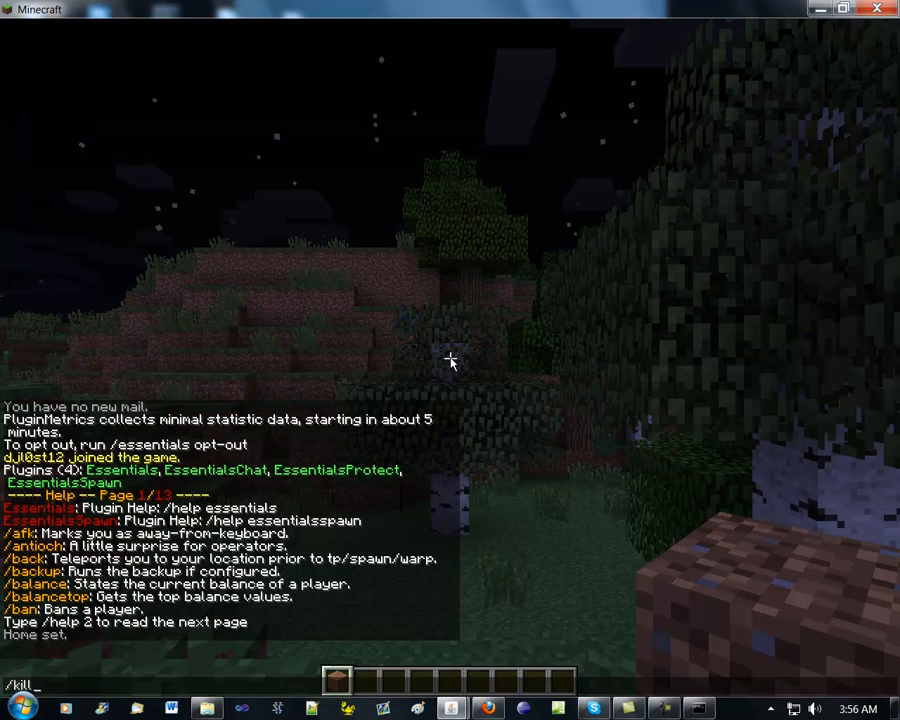
{"action": "key", "text": "Return"}
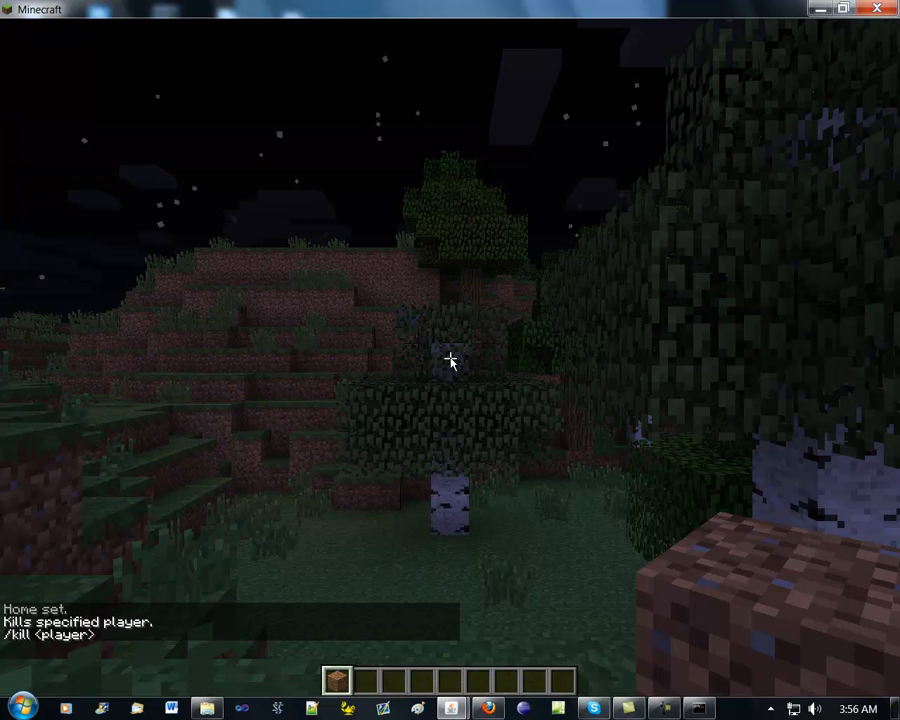
{"action": "key", "text": "t"}
{"action": "type", "text": "/butche"}
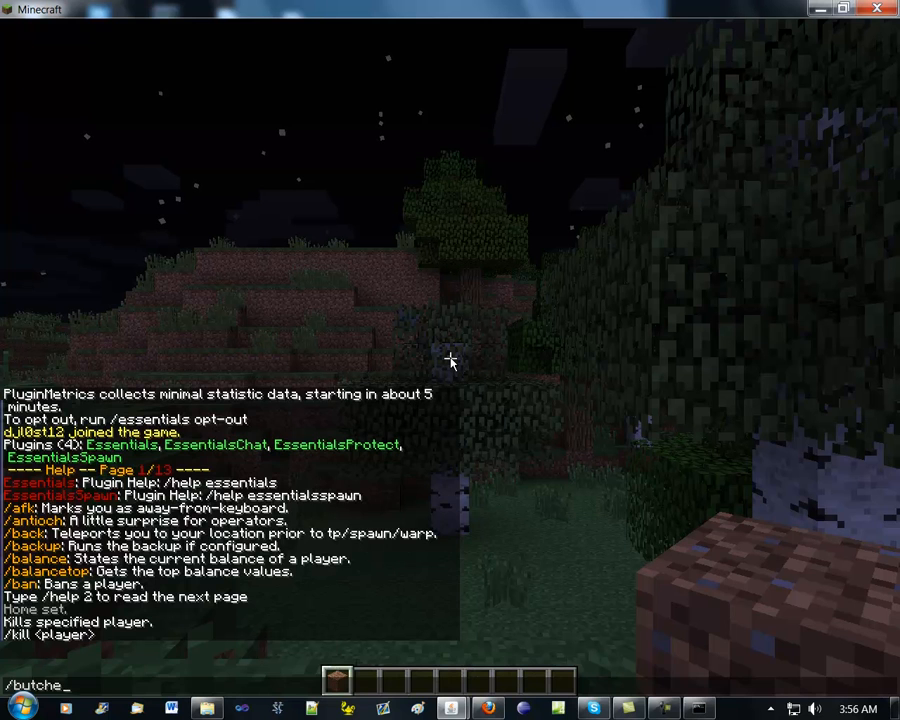
{"action": "key", "text": "Return"}
{"action": "key", "text": "t"}
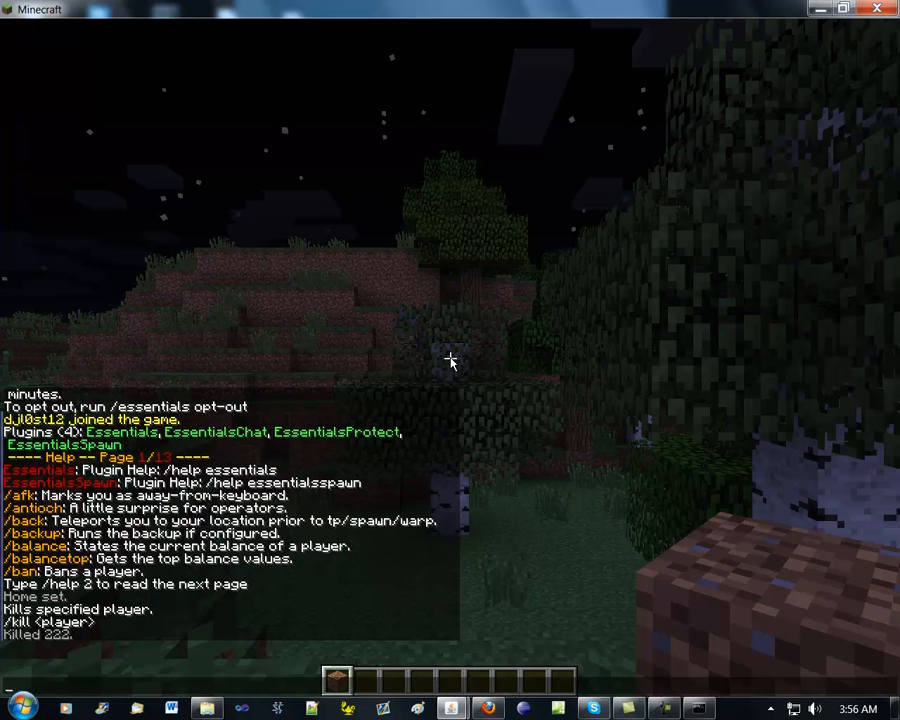
{"action": "key", "text": "Escape"}
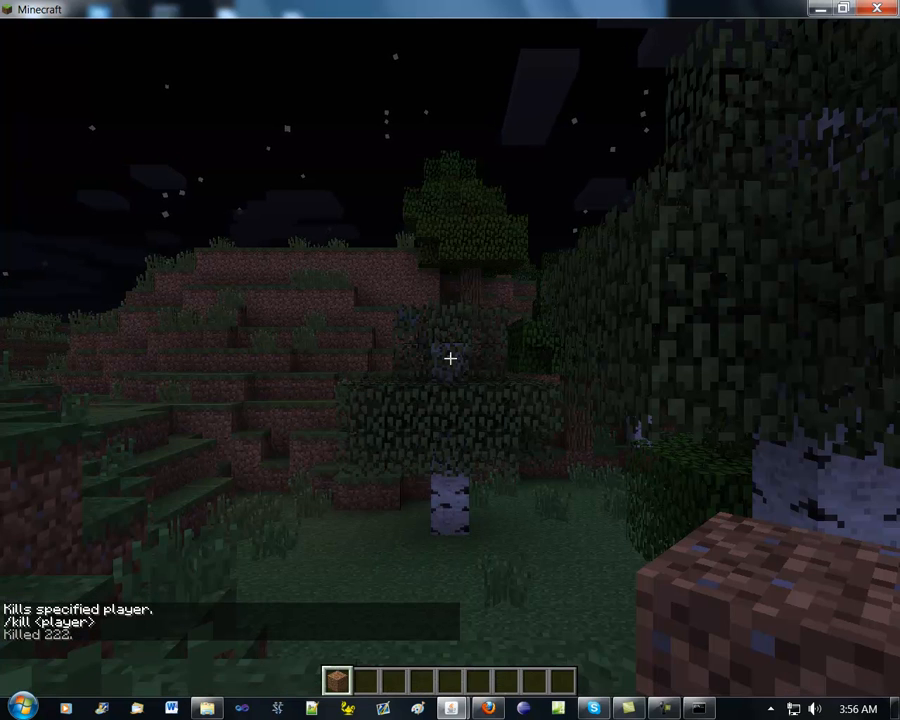
Switch to Windows Explorer and open the craftbukkit folder's plugins subfolder to examine the files Essentials generated
{"action": "key", "text": "t"}
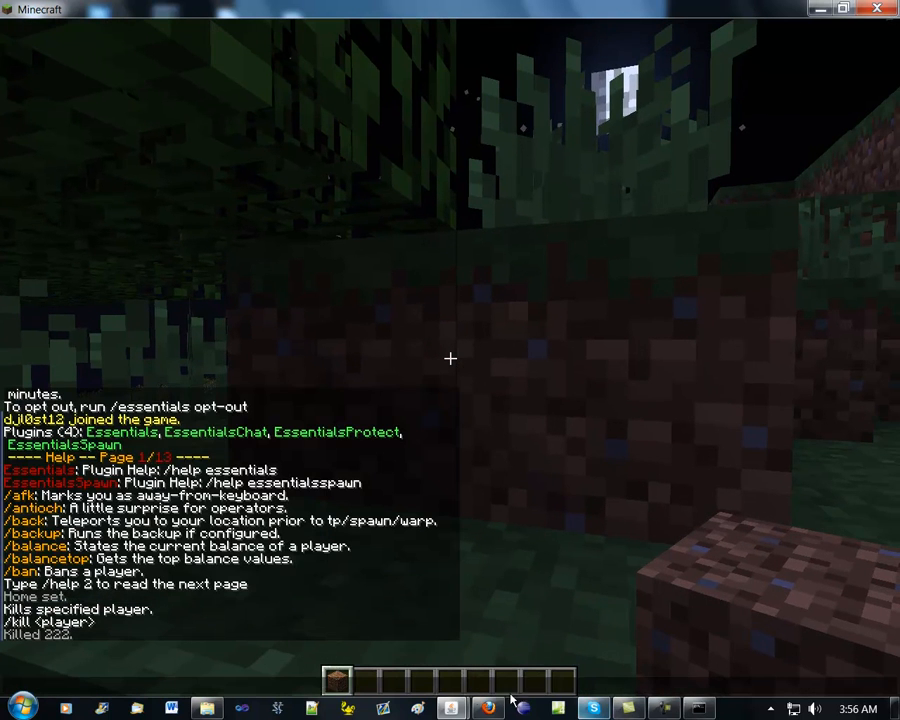
{"action": "left_click", "coordinate": [212, 709]}
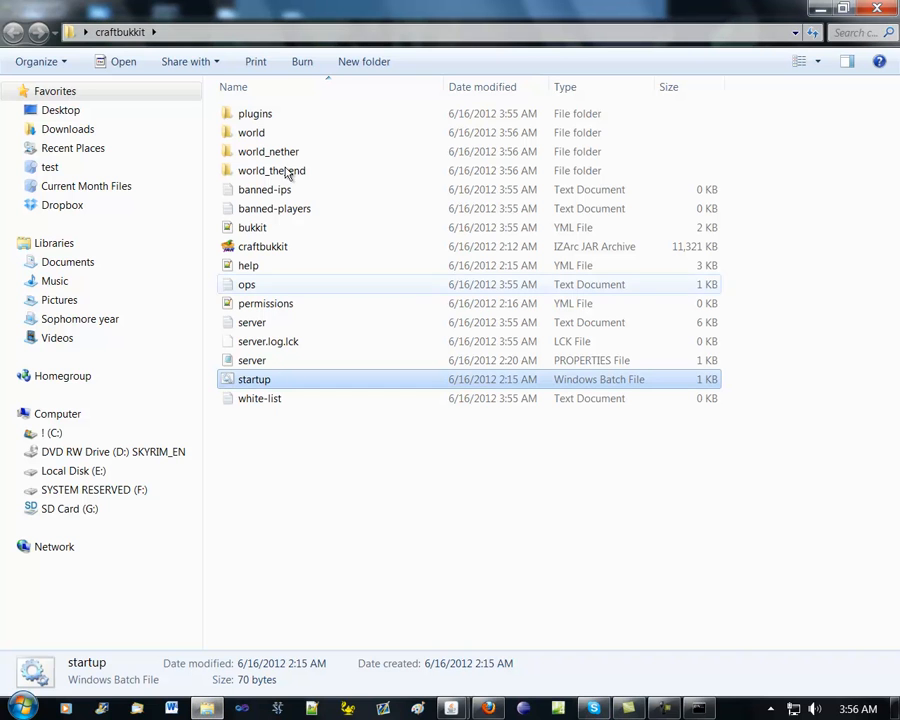
{"action": "double_click", "coordinate": [316, 121]}
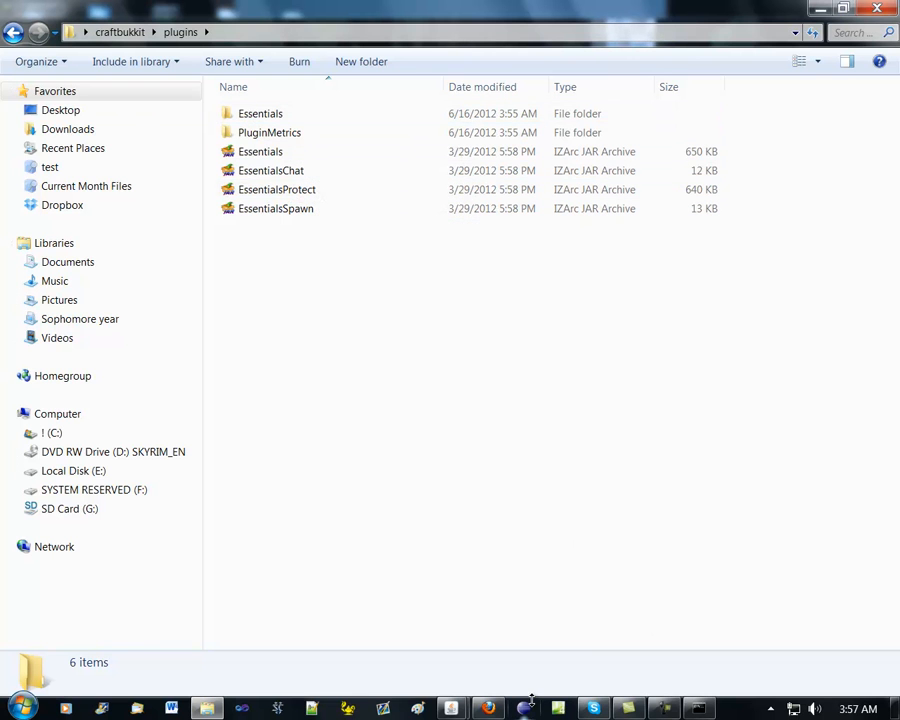
Return to Minecraft and try to opt out of the plugin statistics with the chat command /opt out
{"action": "mouse_move", "coordinate": [458, 707]}
{"action": "left_click", "coordinate": [507, 637]}
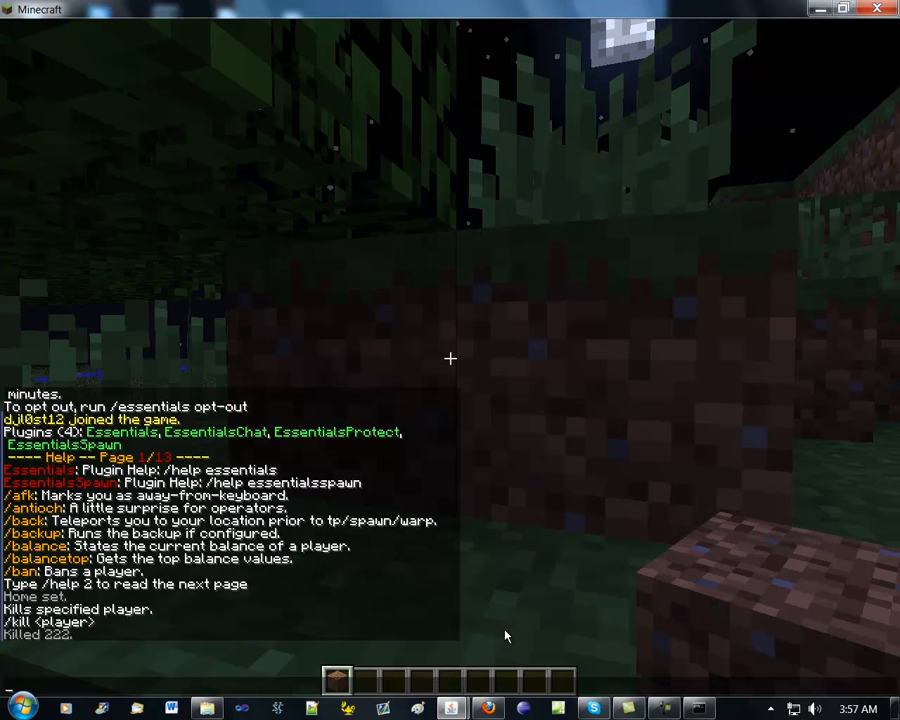
{"action": "type", "text": "/op"}
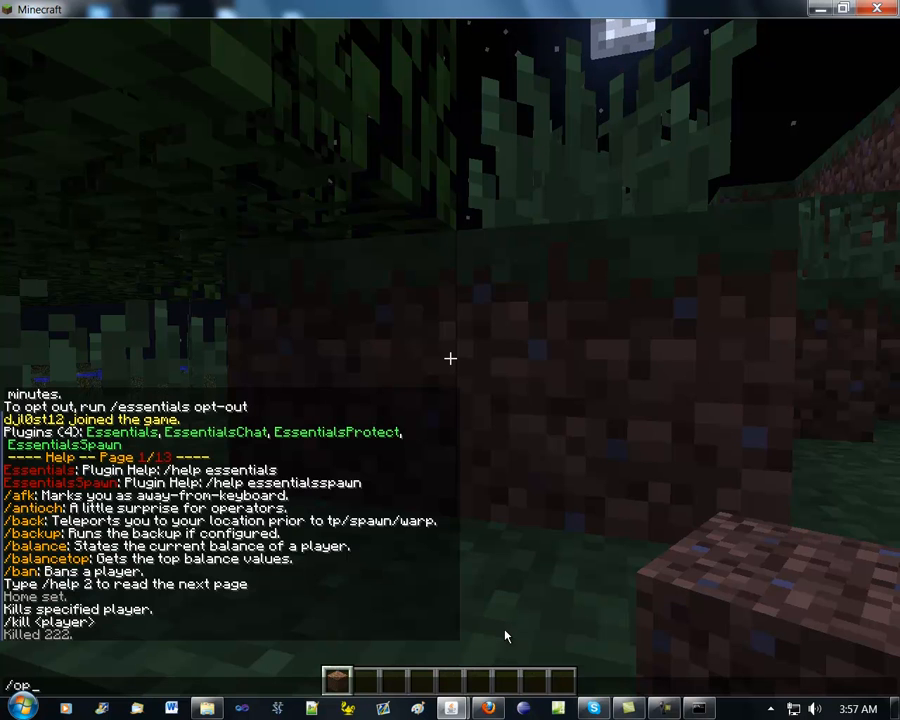
{"action": "type", "text": "[out"}
{"action": "key", "text": "Return"}
{"action": "type", "text": "/"}
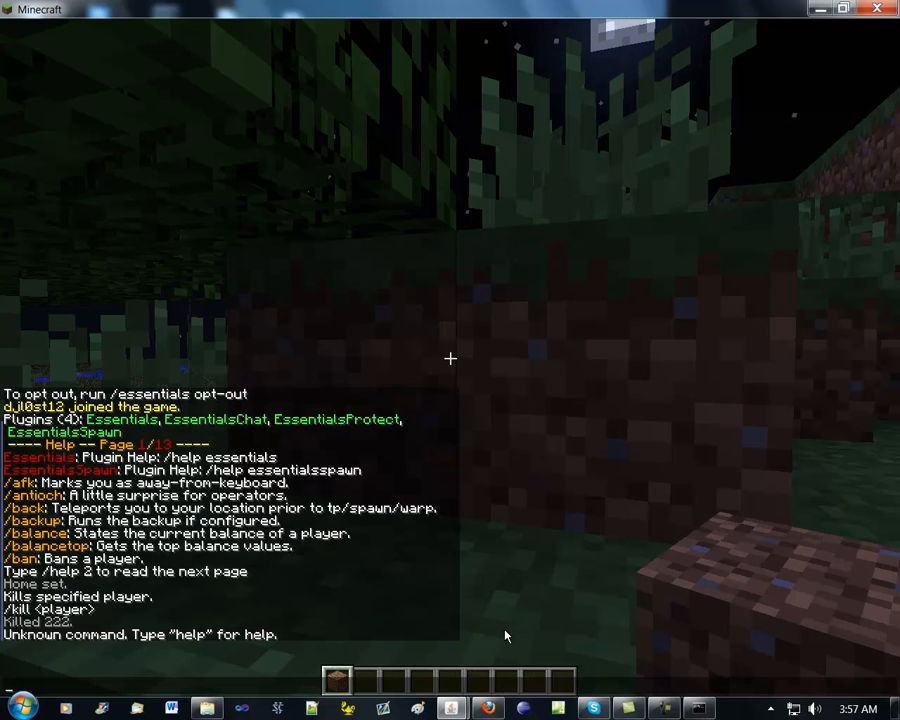
{"action": "type", "text": "opt out"}
{"action": "key", "text": "Return"}
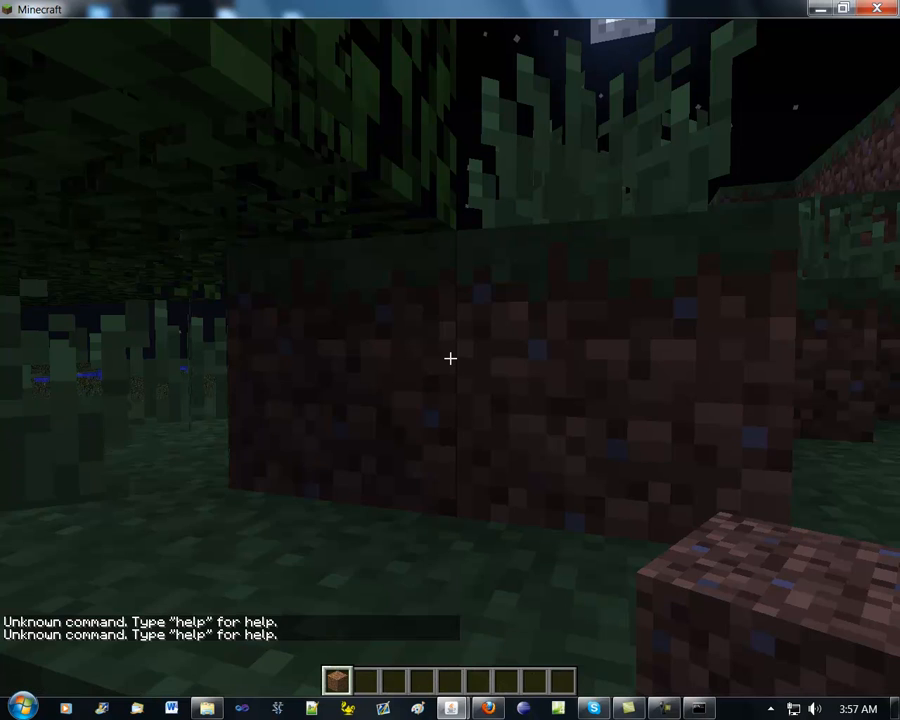
Switch to Windows Explorer and open the player's YML file from the Essentials plugin's userdata folder in Notepad++
{"action": "key", "text": "t"}
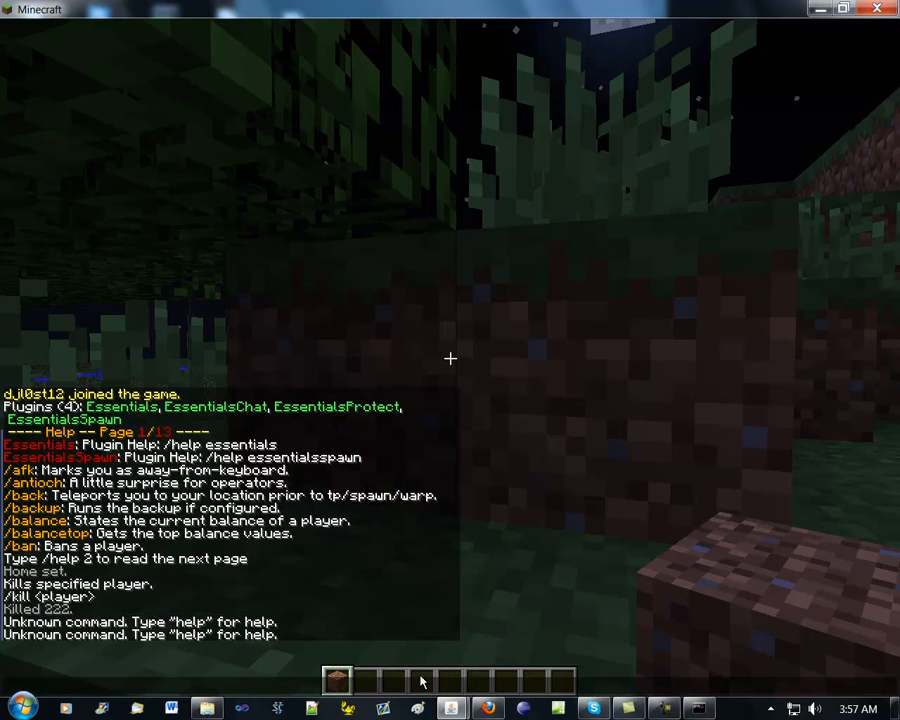
{"action": "left_click", "coordinate": [206, 707]}
{"action": "double_click", "coordinate": [279, 117]}
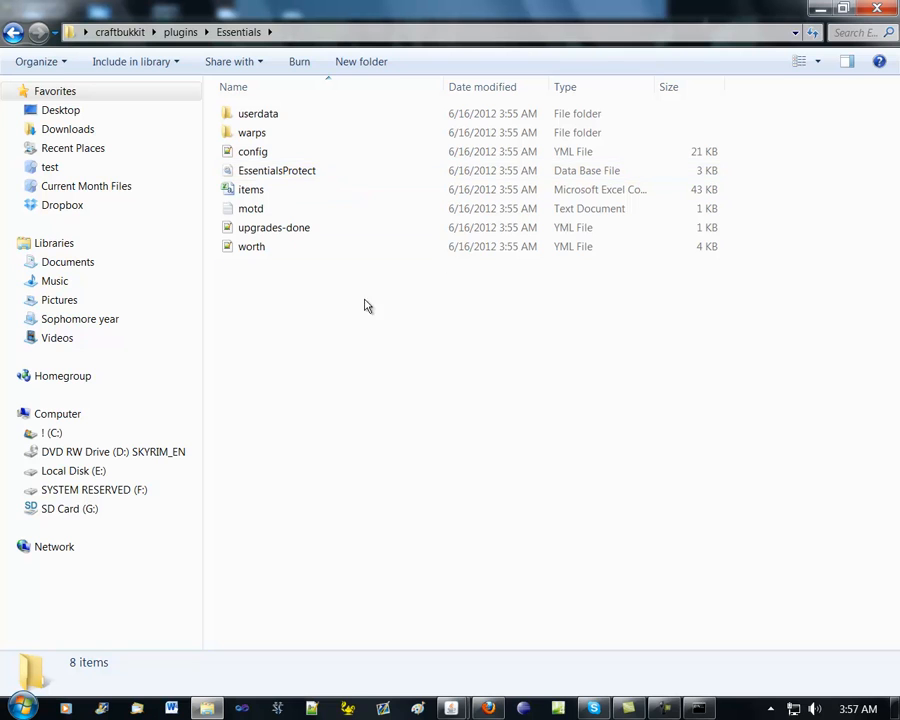
{"action": "left_click", "coordinate": [263, 115]}
{"action": "double_click", "coordinate": [263, 115]}
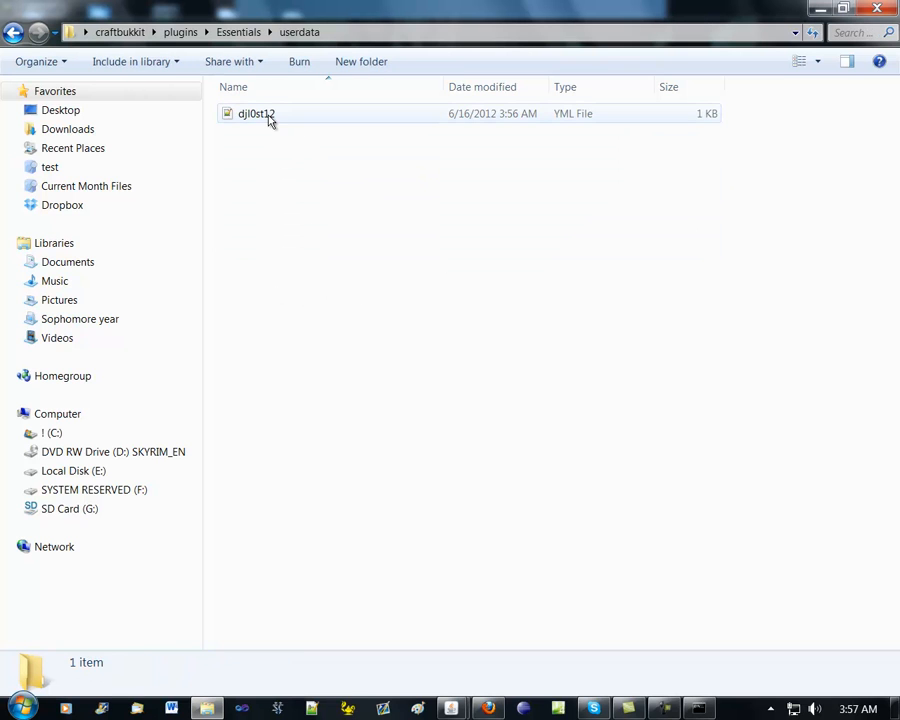
{"action": "left_click", "coordinate": [267, 117]}
{"action": "right_click", "coordinate": [267, 116]}
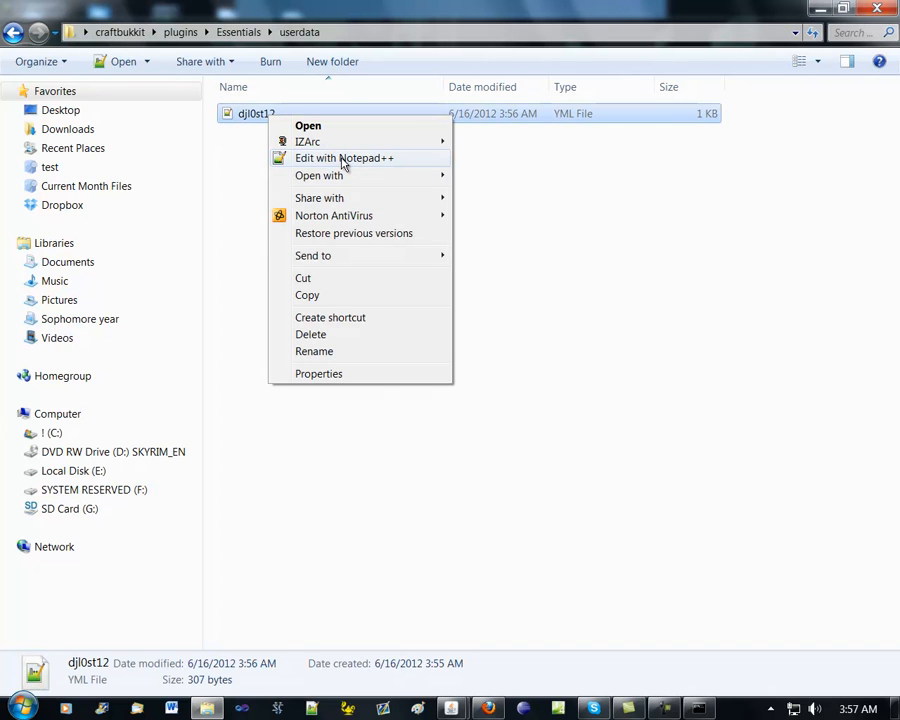
{"action": "left_click", "coordinate": [343, 163]}
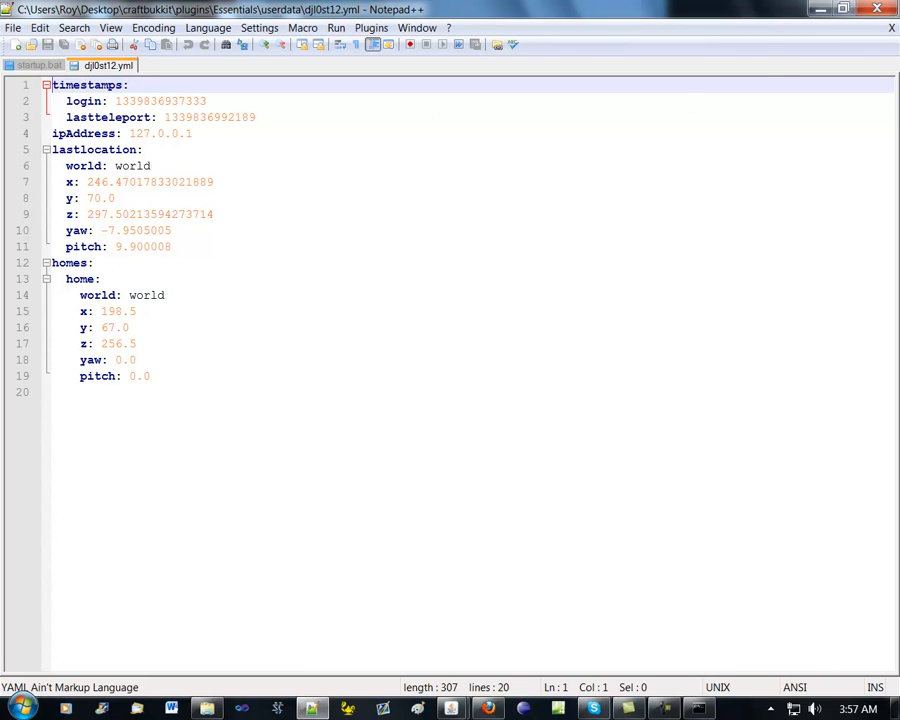
Close the player's data file, go back to the Essentials folder in Windows Explorer, and open its config YML file in Notepad++
{"action": "left_click", "coordinate": [888, 8]}
{"action": "left_click", "coordinate": [17, 34]}
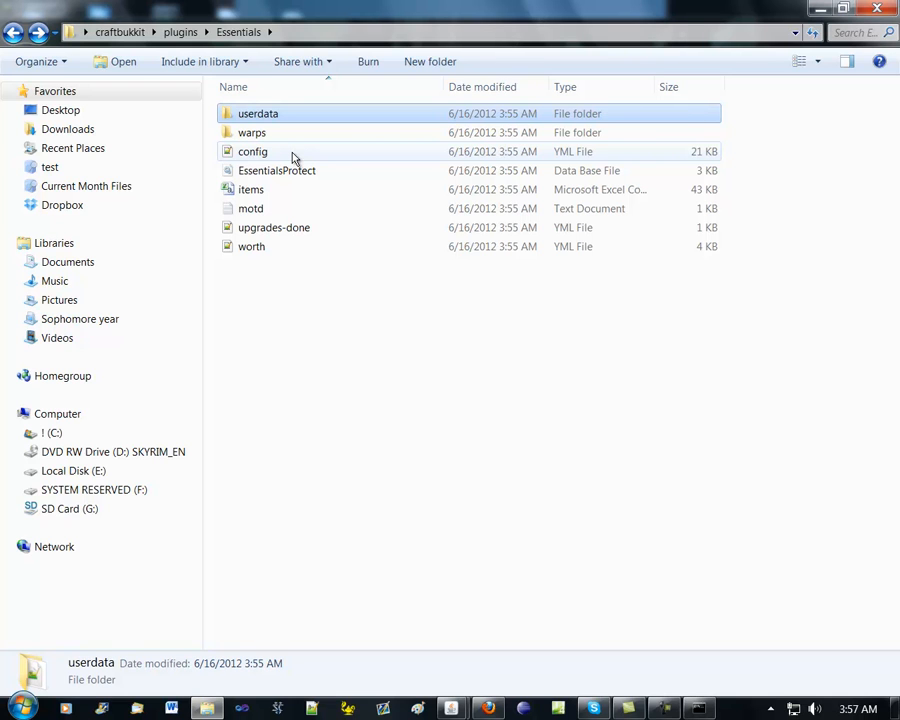
{"action": "left_click", "coordinate": [295, 156]}
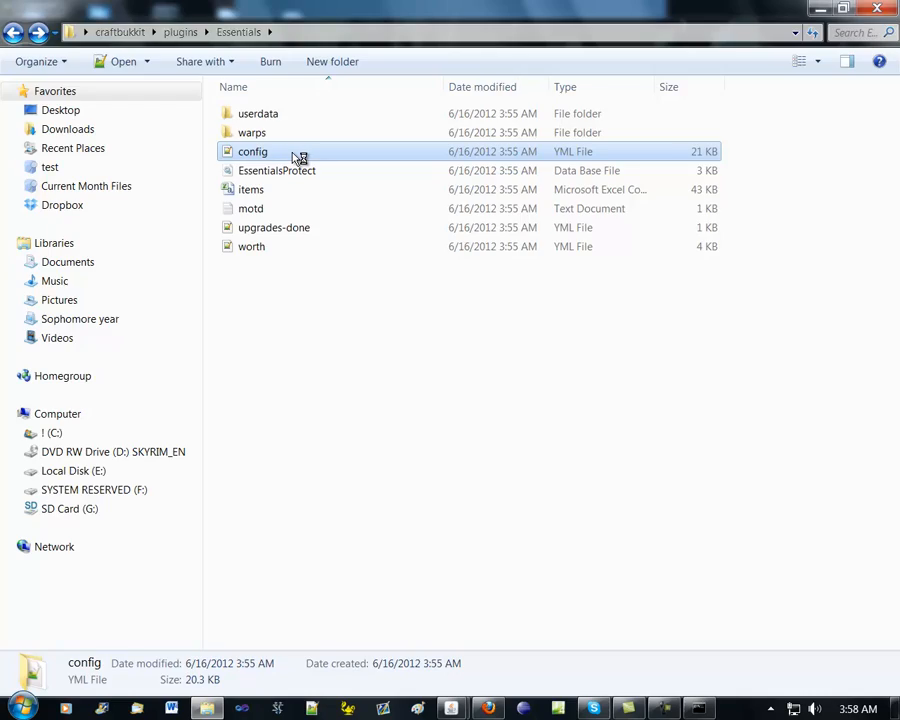
{"action": "double_click", "coordinate": [297, 156]}
Examine config.yml from the global Essentials settings through the home, economy and creature spawn sections to the block protection options
{"action": "scroll", "coordinate": [259, 298], "scroll_direction": "down", "scroll_amount": 20}
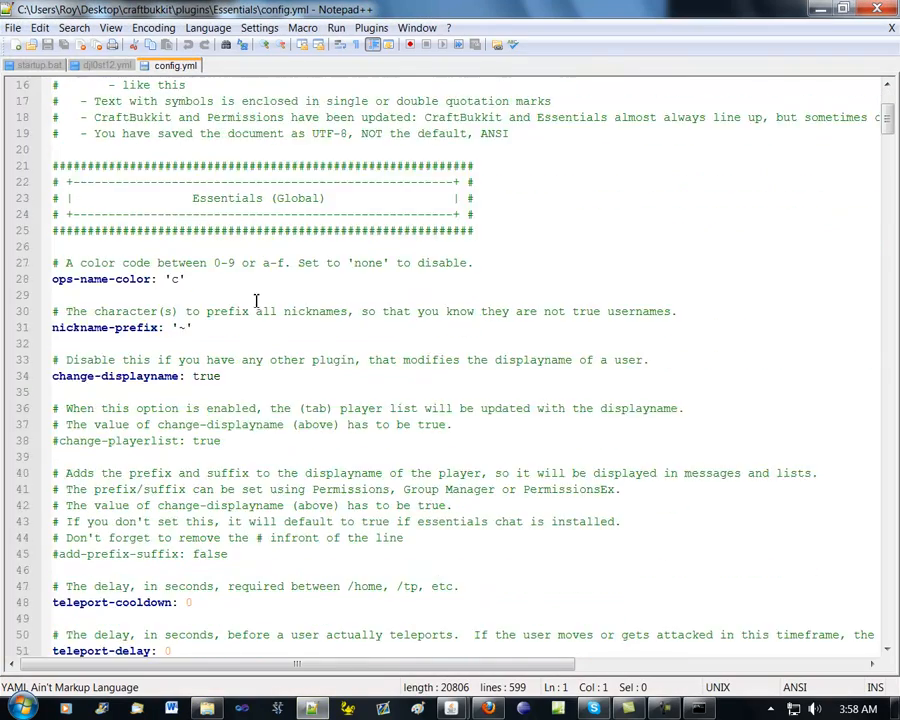
{"action": "scroll", "coordinate": [259, 298], "scroll_direction": "down", "scroll_amount": 20}
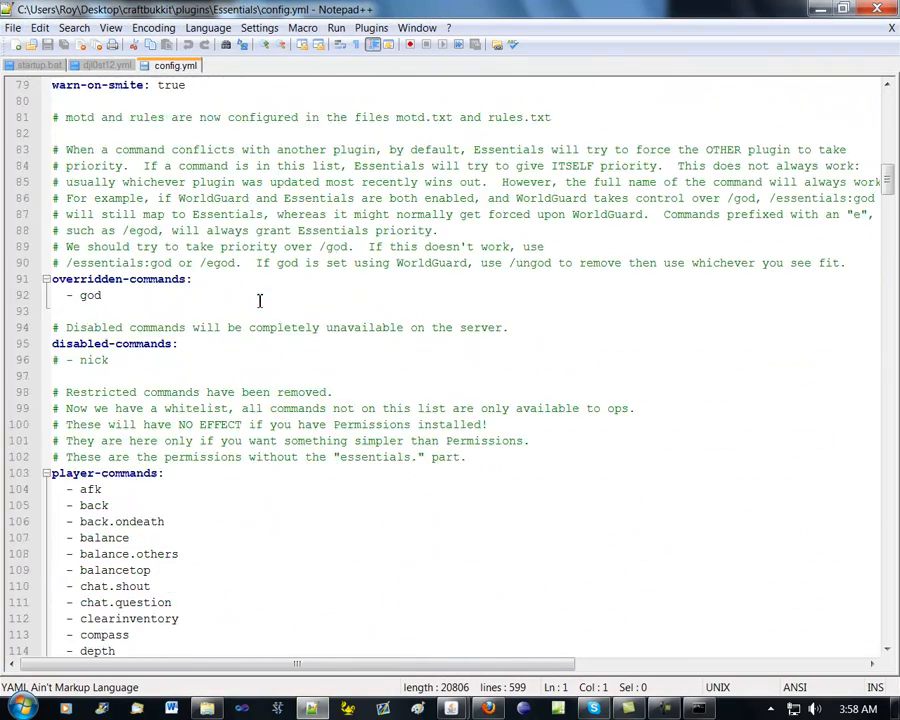
{"action": "scroll", "coordinate": [268, 301], "scroll_direction": "down", "scroll_amount": 20}
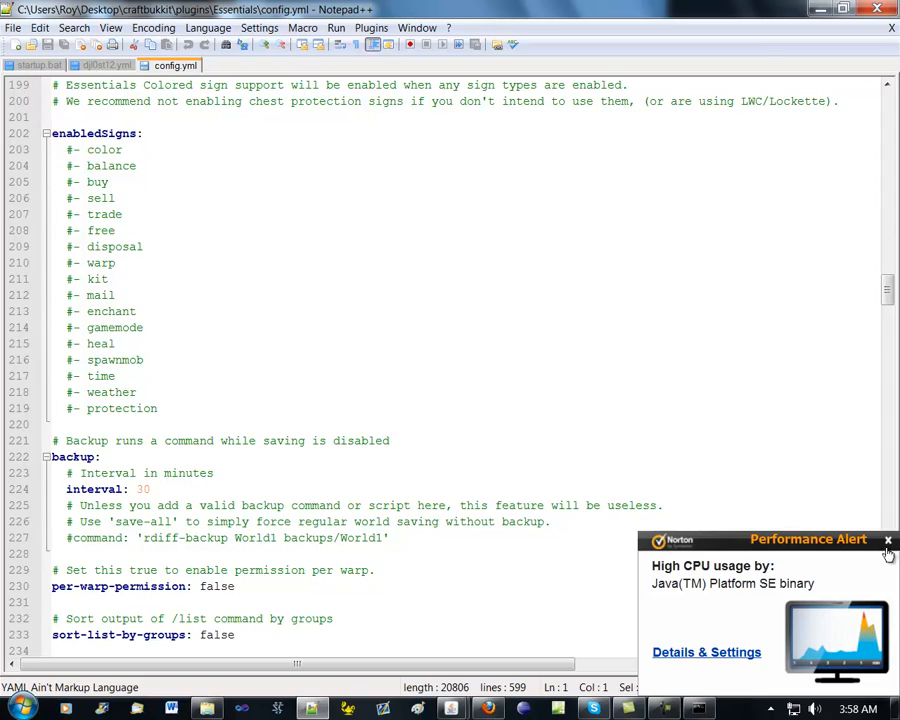
{"action": "scroll", "coordinate": [474, 428], "scroll_direction": "down", "scroll_amount": 20}
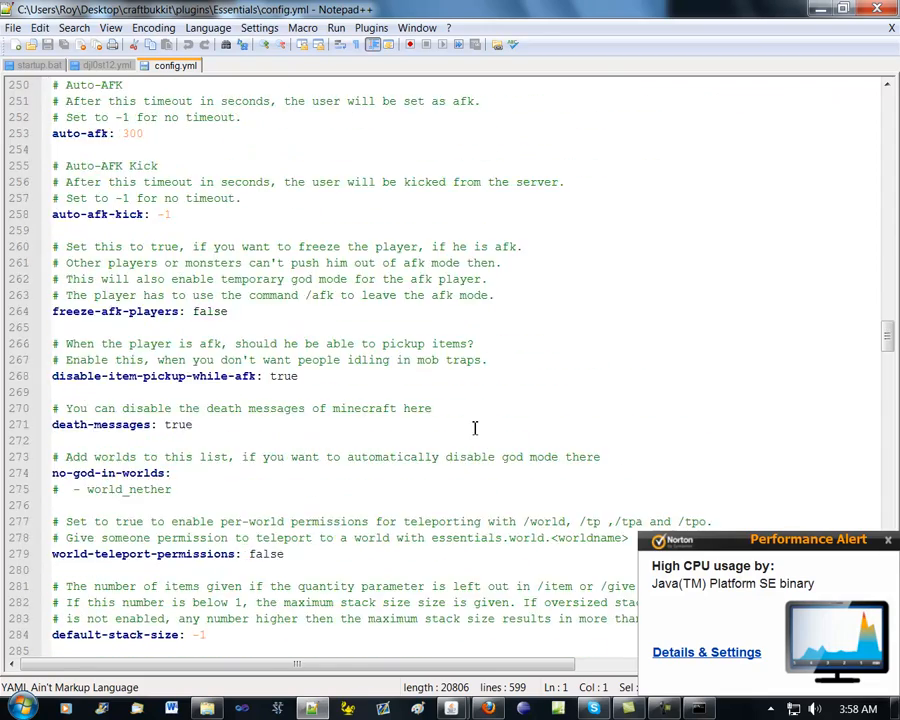
{"action": "scroll", "coordinate": [476, 428], "scroll_direction": "down", "scroll_amount": 8}
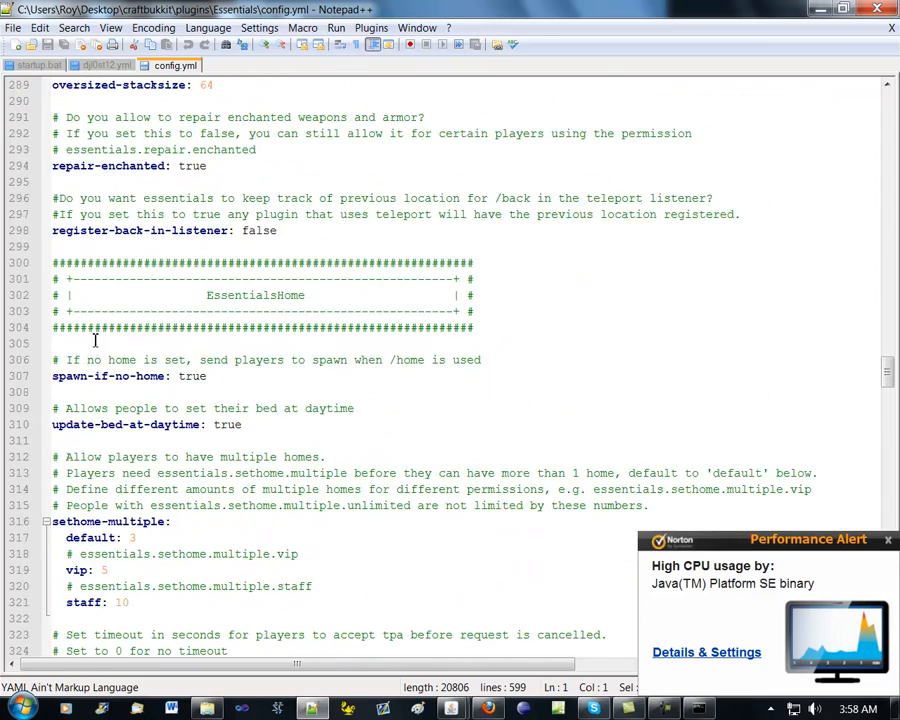
{"action": "scroll", "coordinate": [95, 340], "scroll_direction": "down", "scroll_amount": 14}
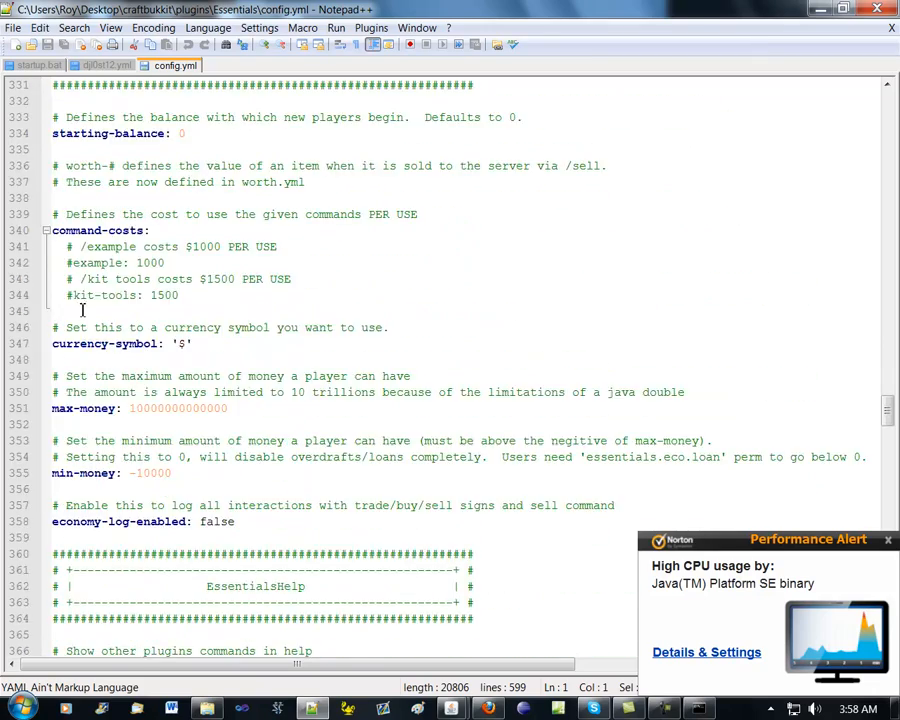
{"action": "scroll", "coordinate": [83, 310], "scroll_direction": "down", "scroll_amount": 20}
{"action": "scroll", "coordinate": [124, 321], "scroll_direction": "down", "scroll_amount": 20}
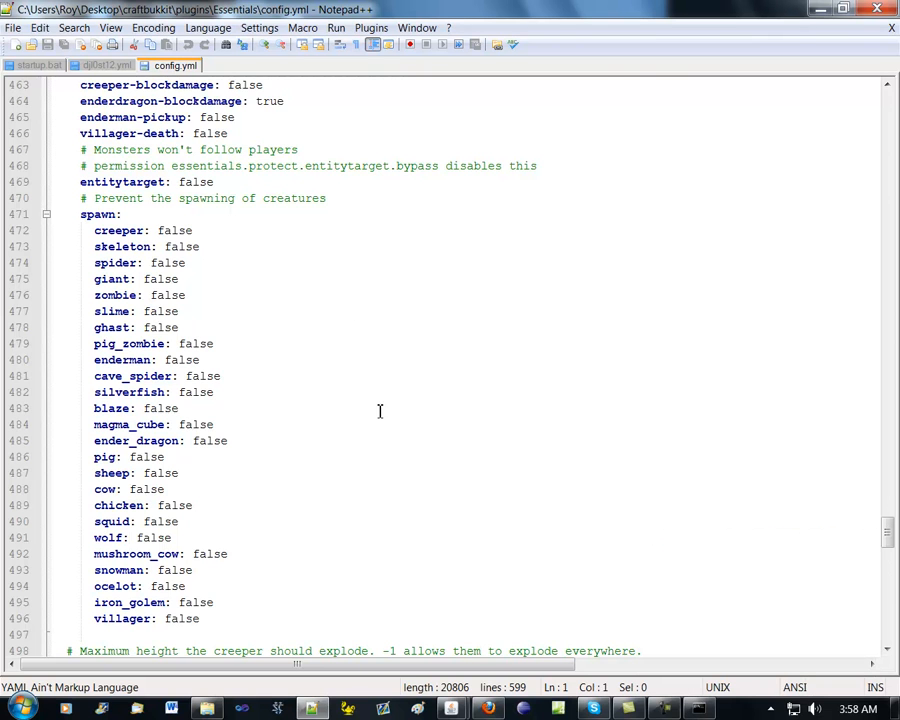
{"action": "scroll", "coordinate": [380, 410], "scroll_direction": "down", "scroll_amount": 7}
{"action": "scroll", "coordinate": [381, 410], "scroll_direction": "down", "scroll_amount": 5}
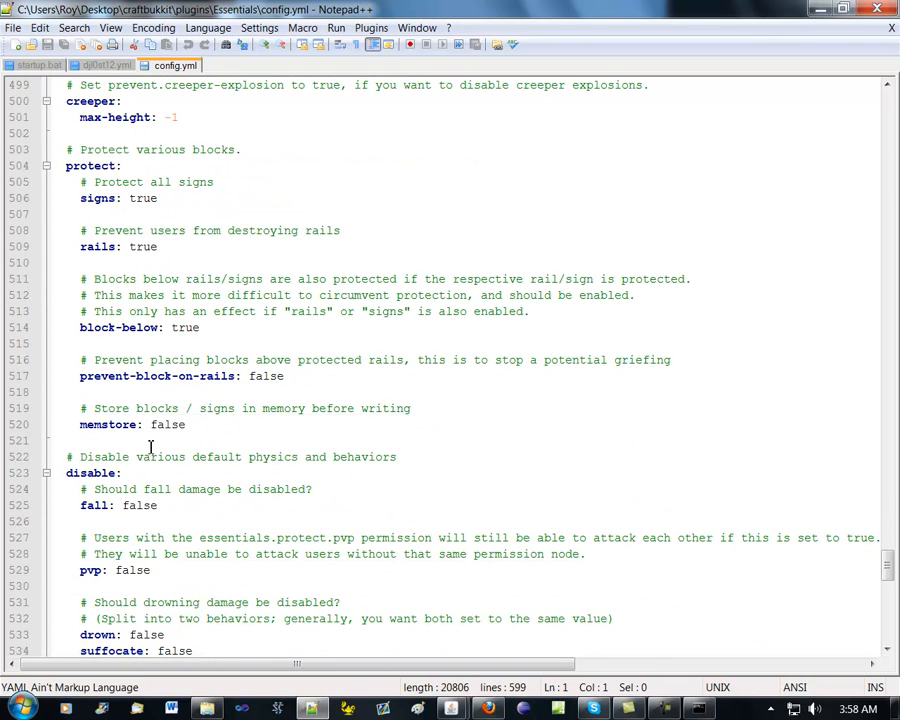
Review config.yml backwards from the block protection options through the chat, home and AFK settings to the opening notes
{"action": "scroll", "coordinate": [148, 457], "scroll_direction": "up", "scroll_amount": 4}
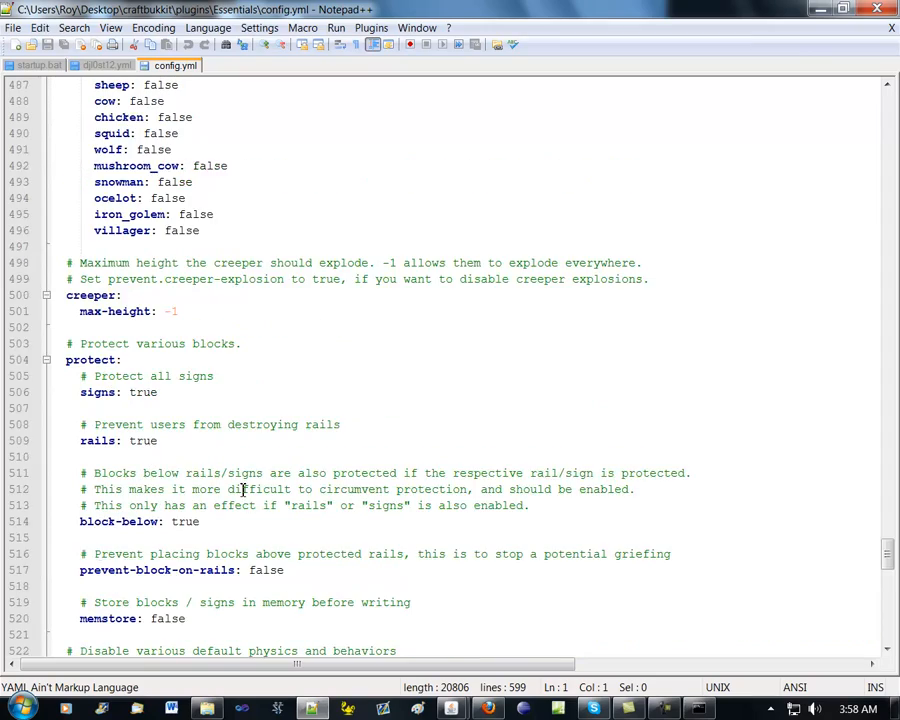
{"action": "scroll", "coordinate": [243, 490], "scroll_direction": "up", "scroll_amount": 19}
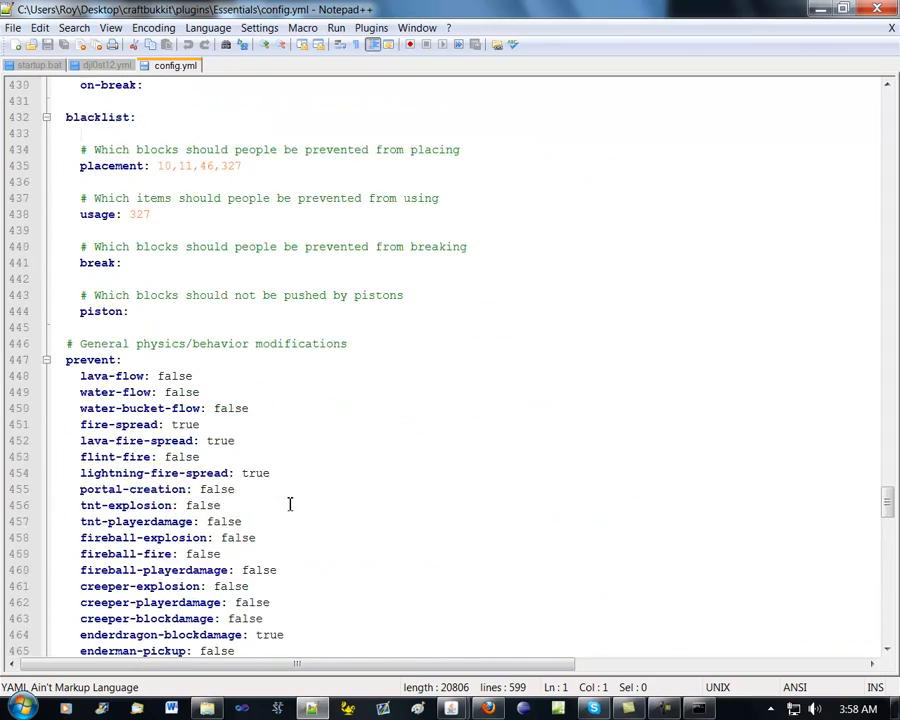
{"action": "scroll", "coordinate": [290, 504], "scroll_direction": "up", "scroll_amount": 20}
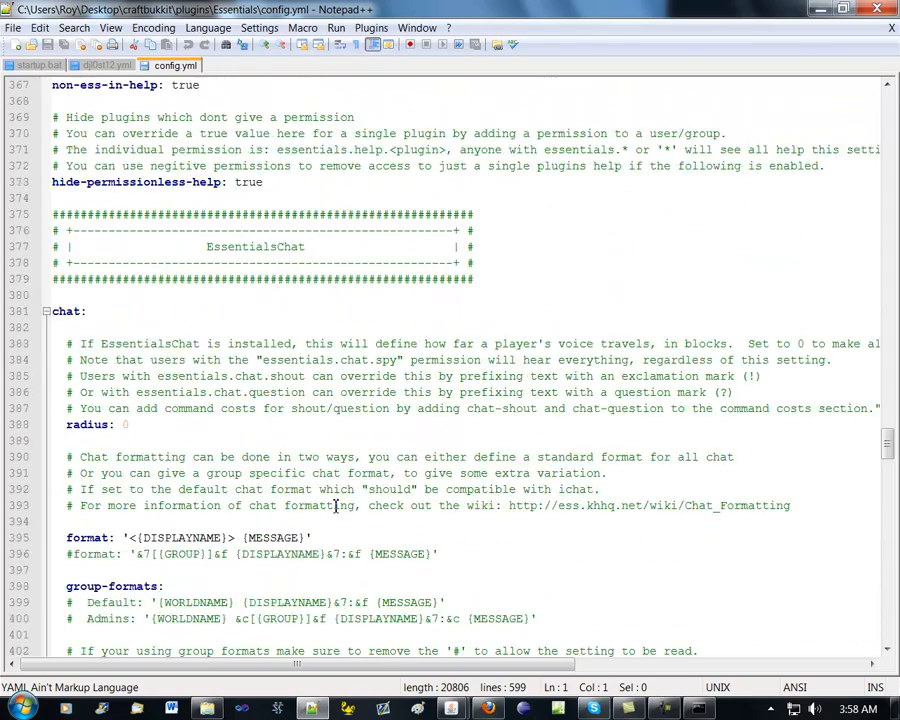
{"action": "scroll", "coordinate": [336, 505], "scroll_direction": "up", "scroll_amount": 20}
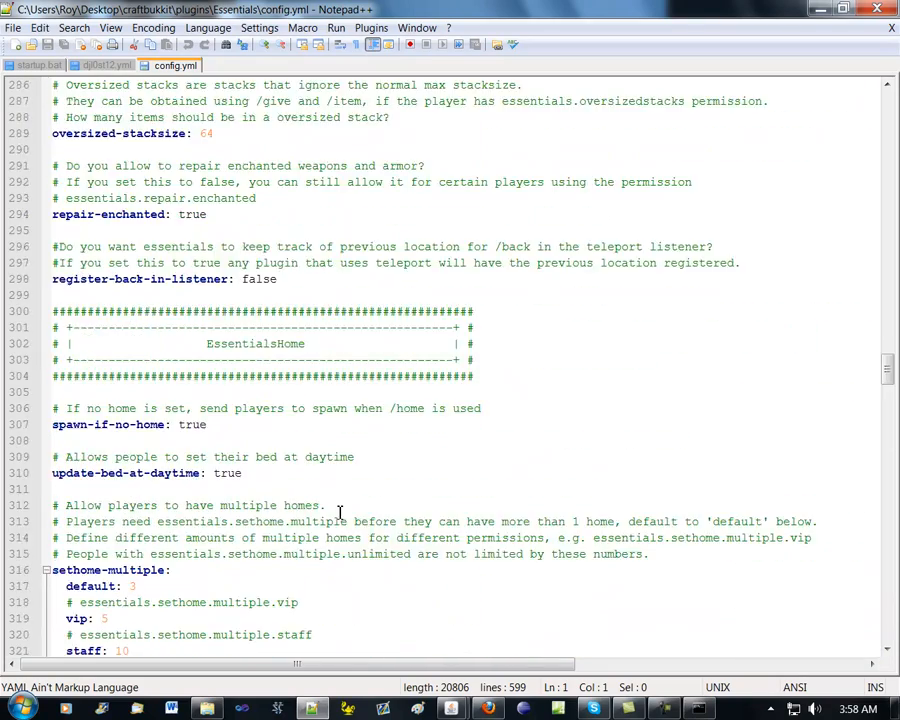
{"action": "scroll", "coordinate": [340, 512], "scroll_direction": "up", "scroll_amount": 20}
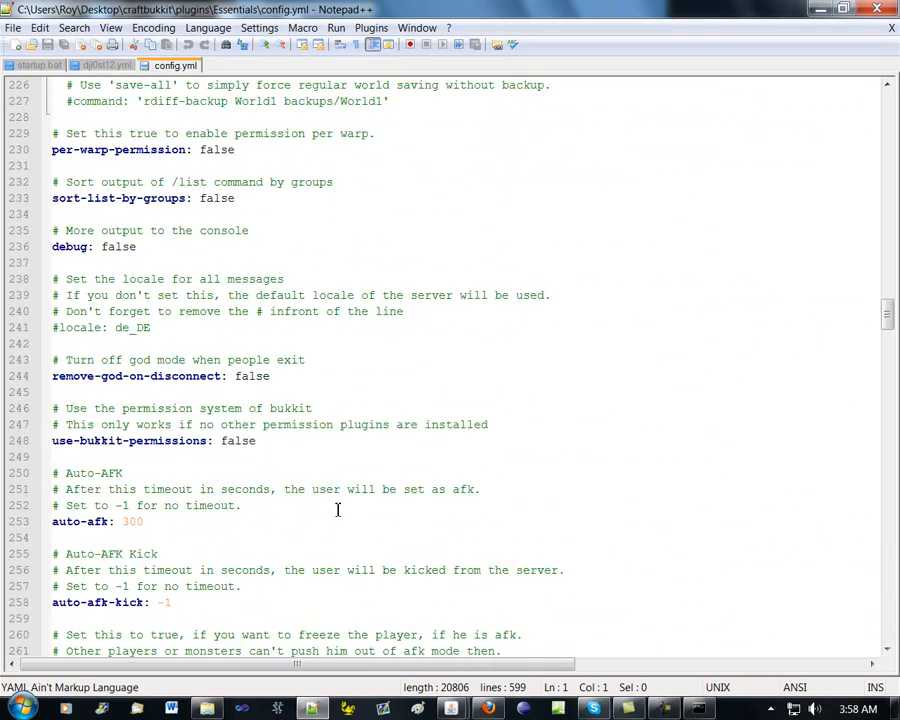
{"action": "scroll", "coordinate": [337, 510], "scroll_direction": "up", "scroll_amount": 20}
{"action": "scroll", "coordinate": [337, 510], "scroll_direction": "up", "scroll_amount": 20}
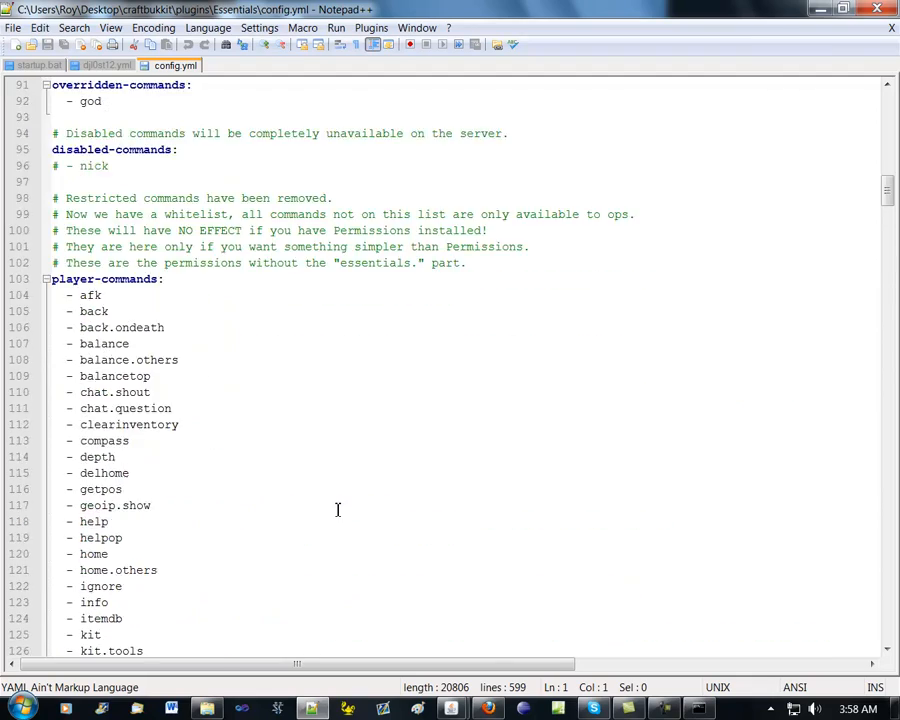
{"action": "scroll", "coordinate": [337, 510], "scroll_direction": "up", "scroll_amount": 20}
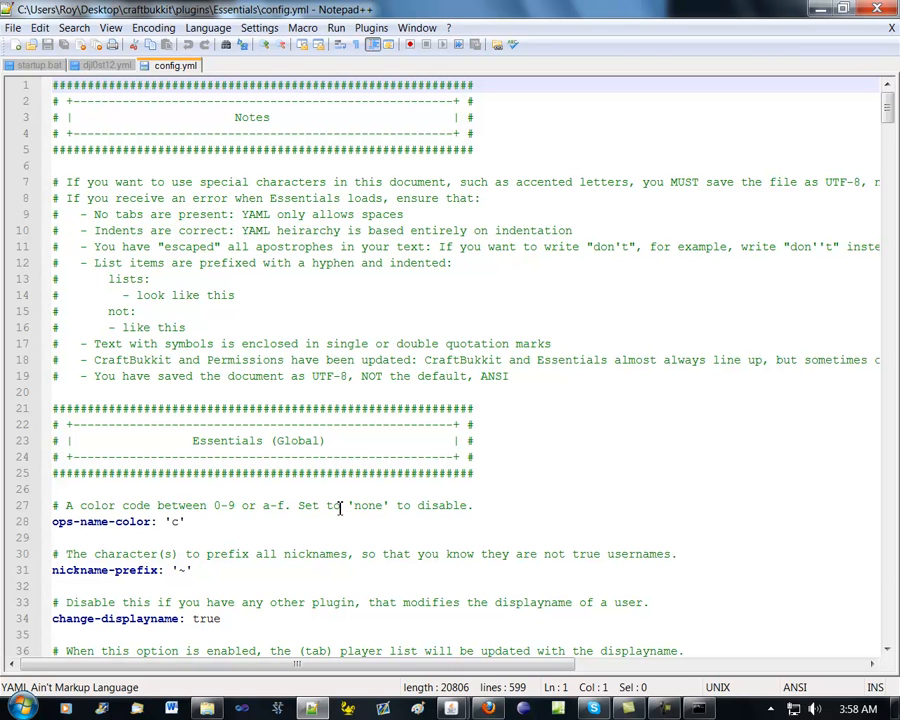
Examine the teleport delays, player-commands whitelist and kits definitions in config.yml, and close Notepad++
{"action": "scroll", "coordinate": [403, 506], "scroll_direction": "down", "scroll_amount": 5}
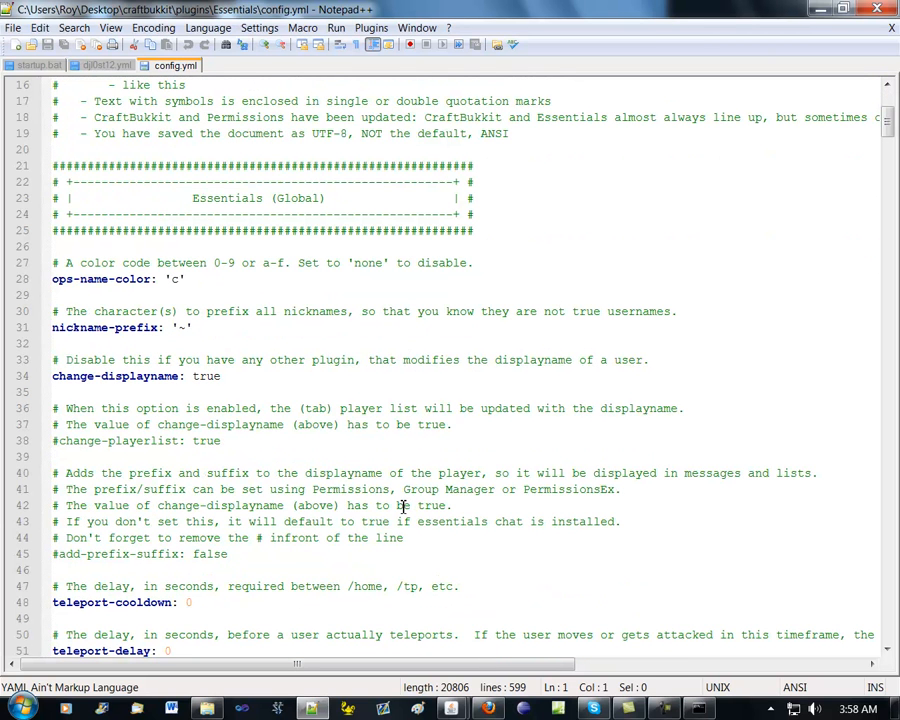
{"action": "scroll", "coordinate": [370, 510], "scroll_direction": "down", "scroll_amount": 20}
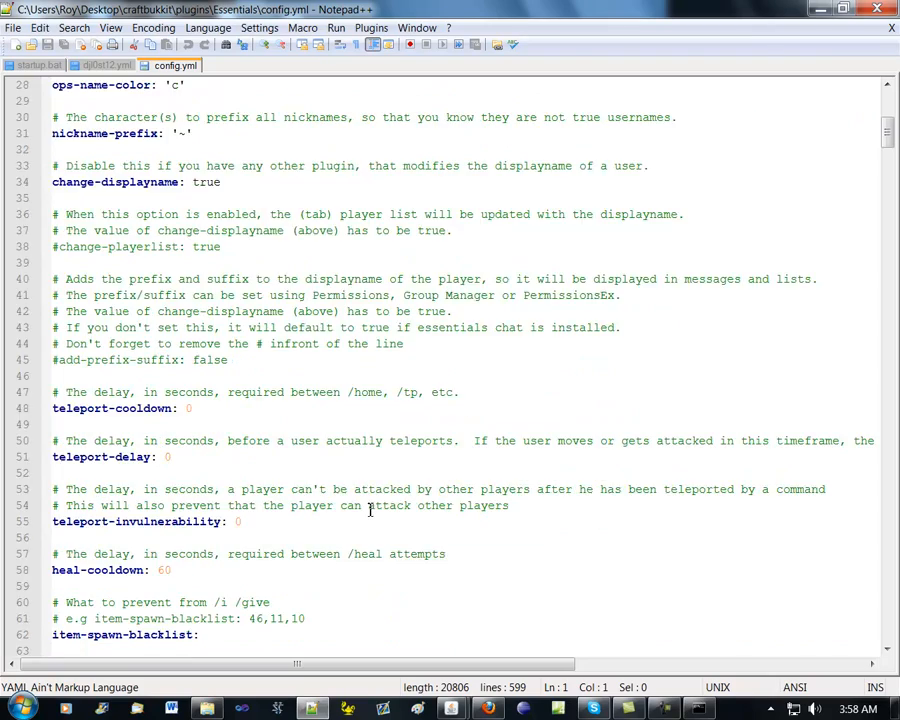
{"action": "scroll", "coordinate": [369, 509], "scroll_direction": "down", "scroll_amount": 20}
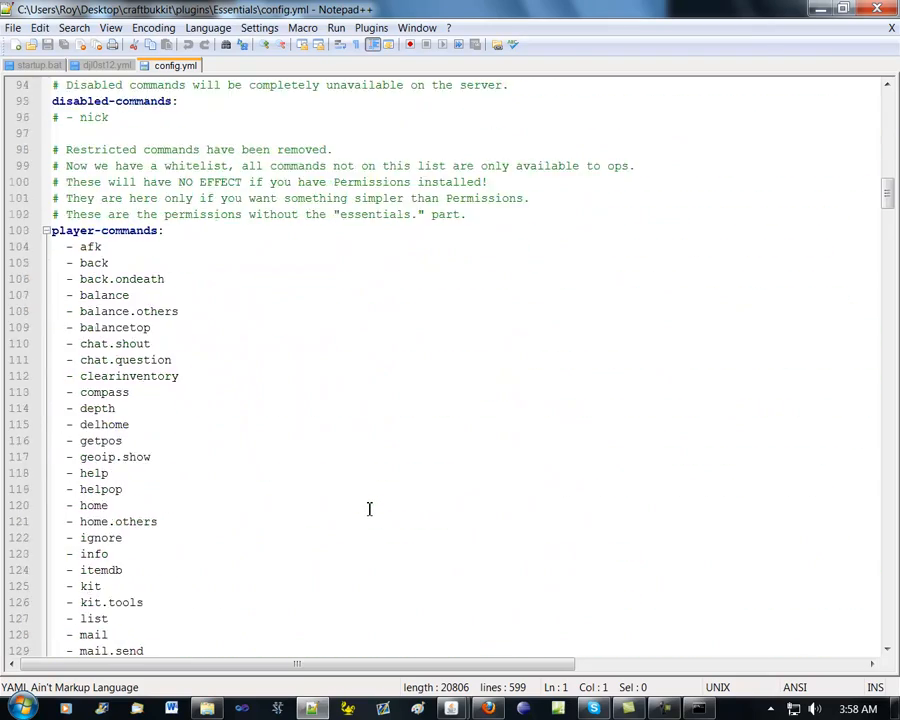
{"action": "scroll", "coordinate": [367, 506], "scroll_direction": "down", "scroll_amount": 12}
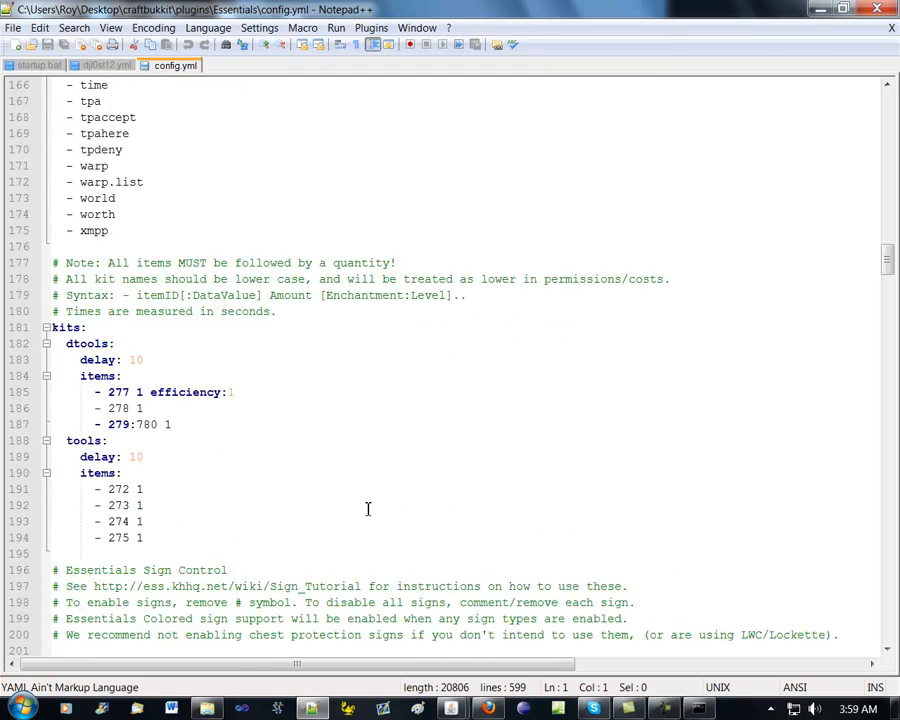
{"action": "scroll", "coordinate": [366, 504], "scroll_direction": "up", "scroll_amount": 7}
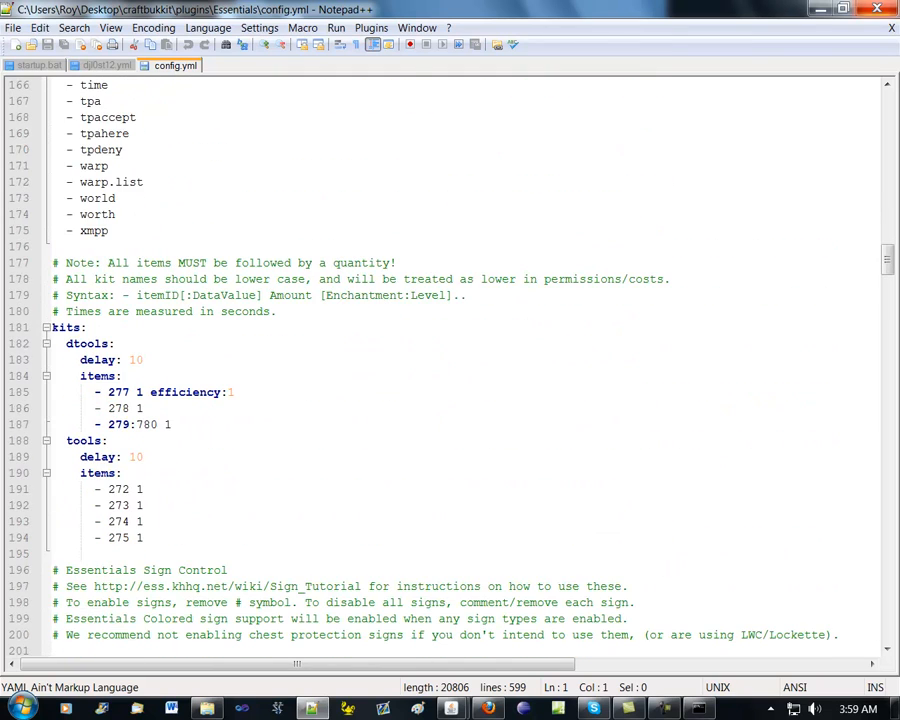
{"action": "left_click", "coordinate": [876, 8]}
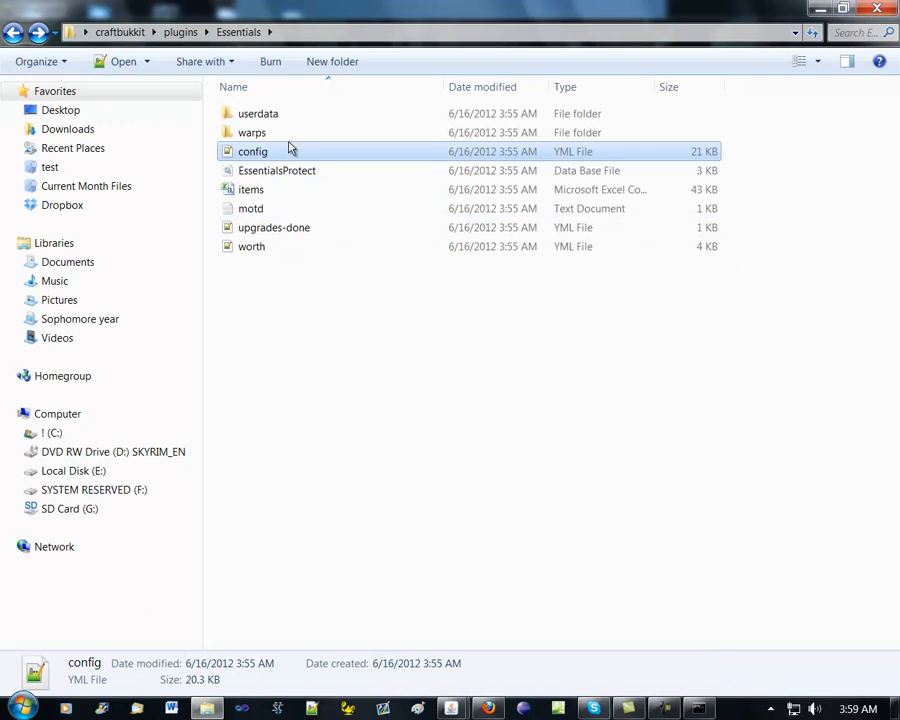
Go back up to the craftbukkit folder and look briefly into its world and plugins subfolders
{"action": "left_click", "coordinate": [13, 32]}
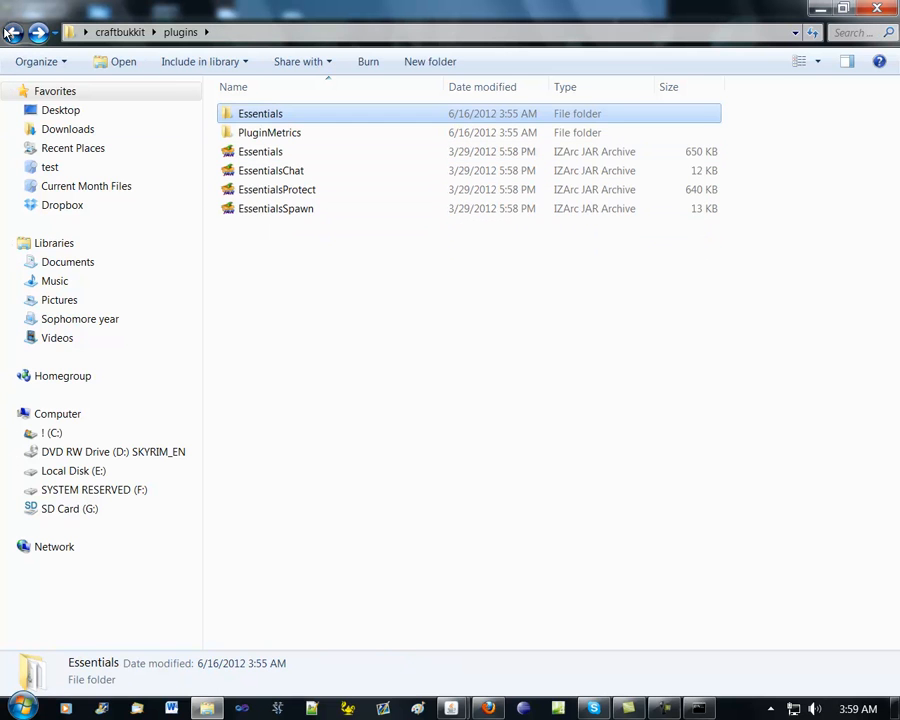
{"action": "left_click", "coordinate": [12, 32]}
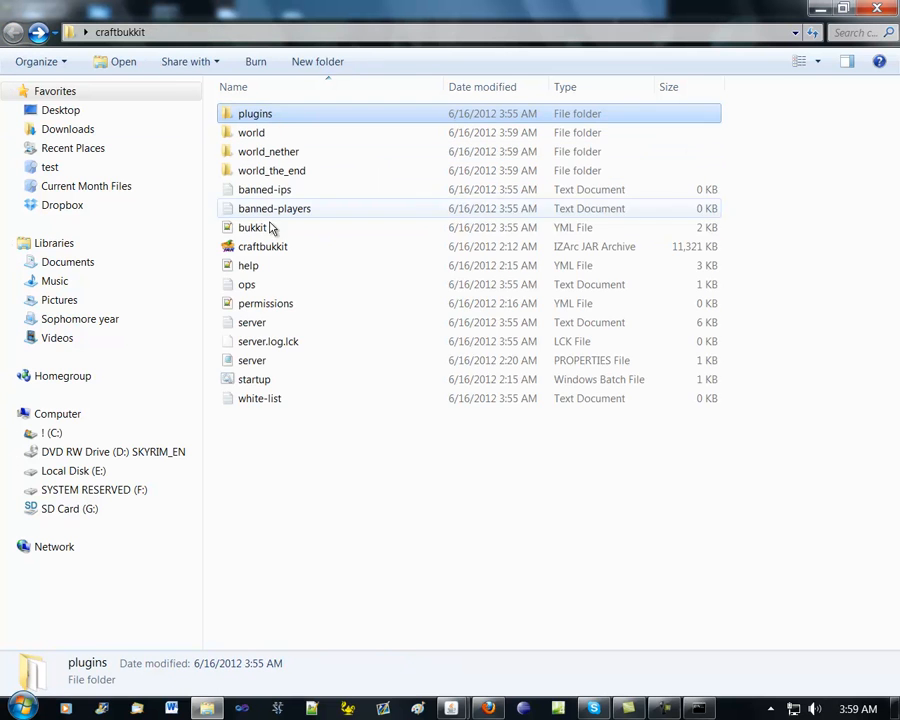
{"action": "double_click", "coordinate": [297, 131]}
{"action": "left_click", "coordinate": [13, 32]}
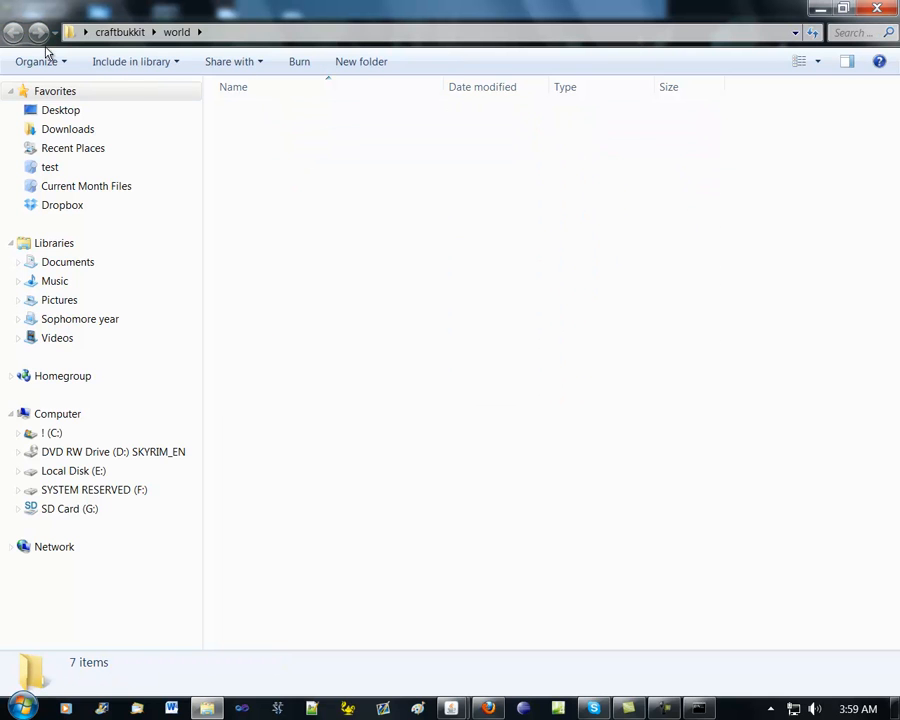
{"action": "double_click", "coordinate": [265, 115]}
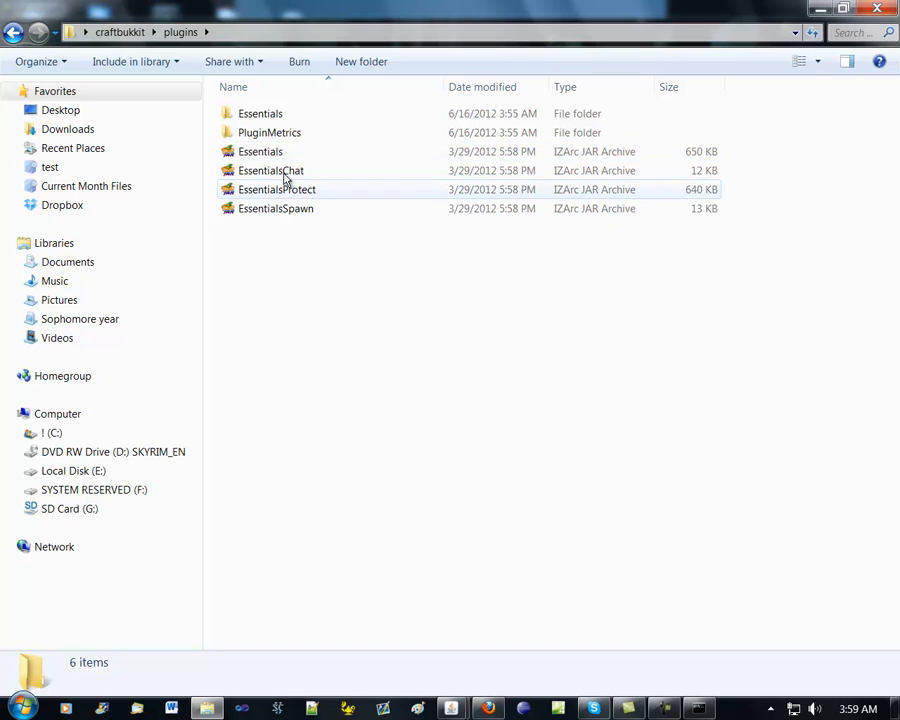
{"action": "left_click", "coordinate": [14, 32]}
{"action": "left_click", "coordinate": [347, 515]}
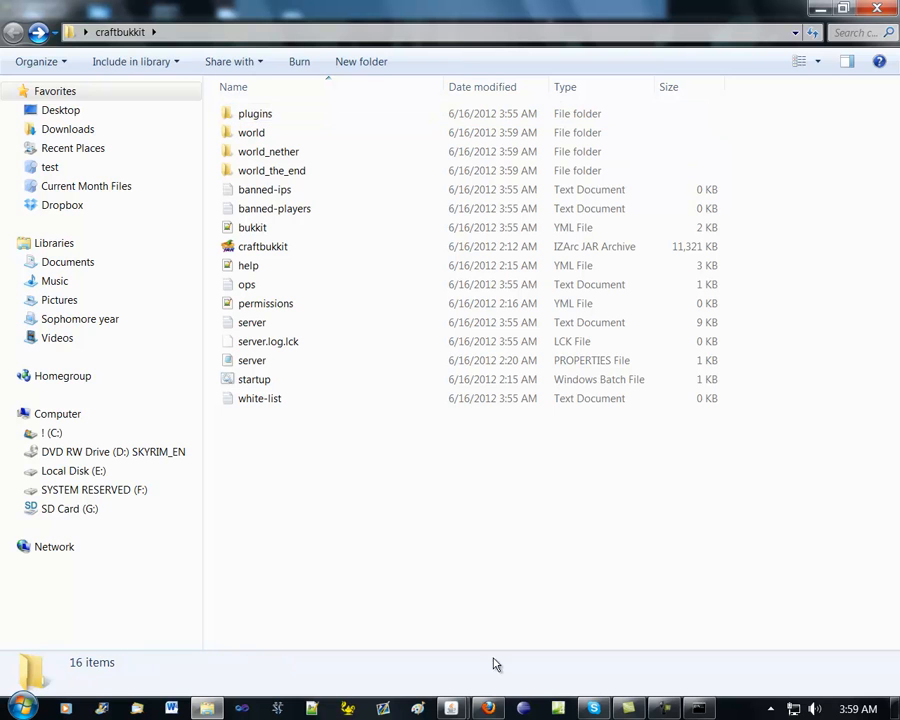
Switch to Firefox and examine the download links, supported CraftBukkit versions and version notes in the Essentials 2.9.1 forum thread
{"action": "left_click", "coordinate": [487, 708]}
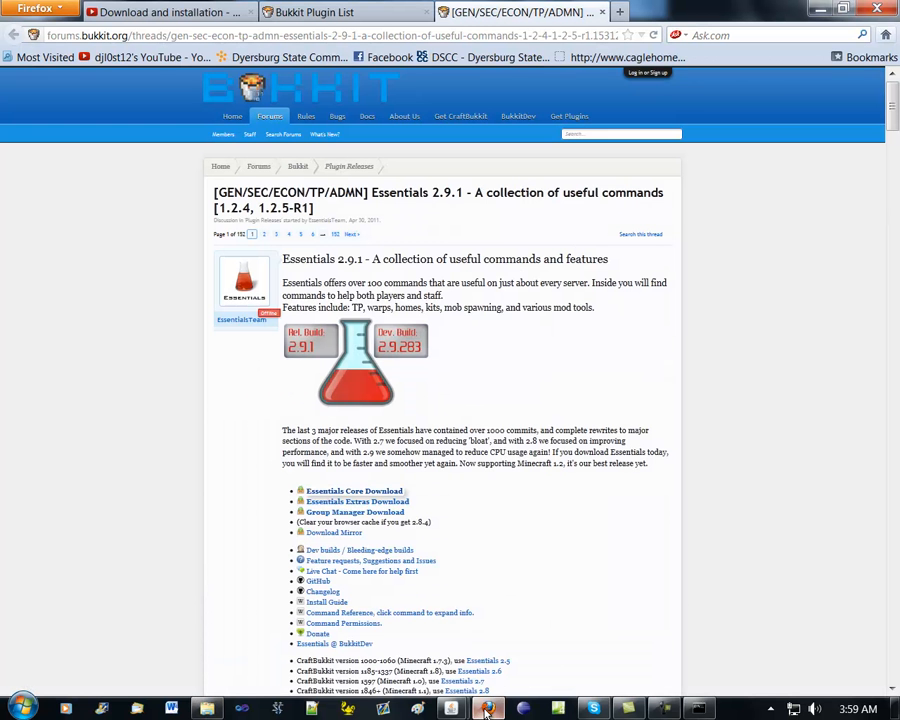
{"action": "scroll", "coordinate": [340, 460], "scroll_direction": "down", "scroll_amount": 3}
{"action": "scroll", "coordinate": [343, 460], "scroll_direction": "down", "scroll_amount": 2}
{"action": "scroll", "coordinate": [344, 472], "scroll_direction": "up", "scroll_amount": 3}
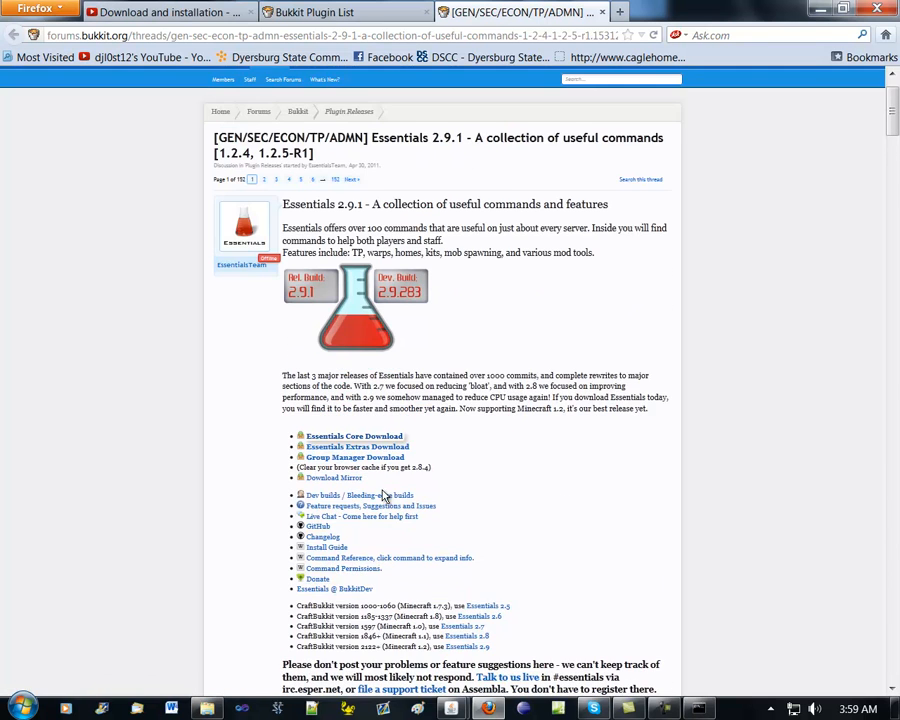
{"action": "scroll", "coordinate": [375, 505], "scroll_direction": "up", "scroll_amount": 1}
{"action": "scroll", "coordinate": [375, 495], "scroll_direction": "down", "scroll_amount": 1}
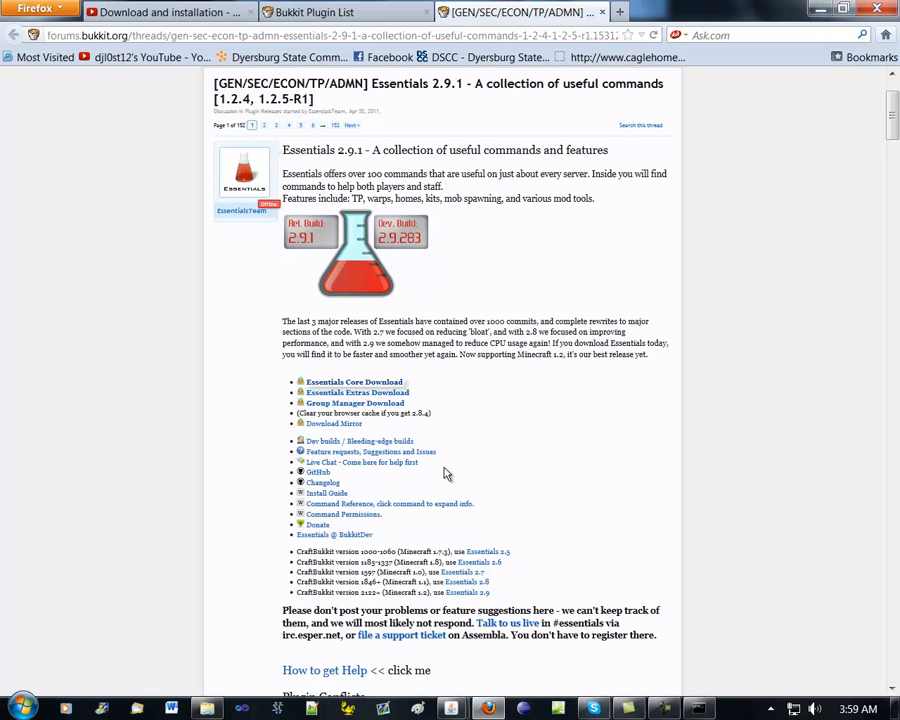
{"action": "scroll", "coordinate": [446, 474], "scroll_direction": "down", "scroll_amount": 5}
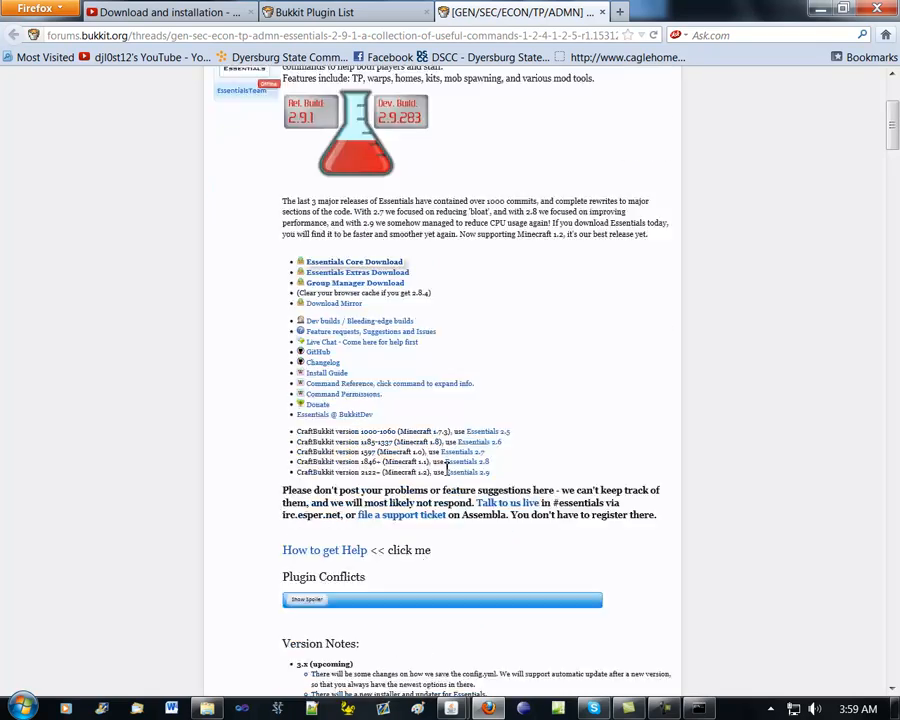
{"action": "scroll", "coordinate": [446, 474], "scroll_direction": "down", "scroll_amount": 10}
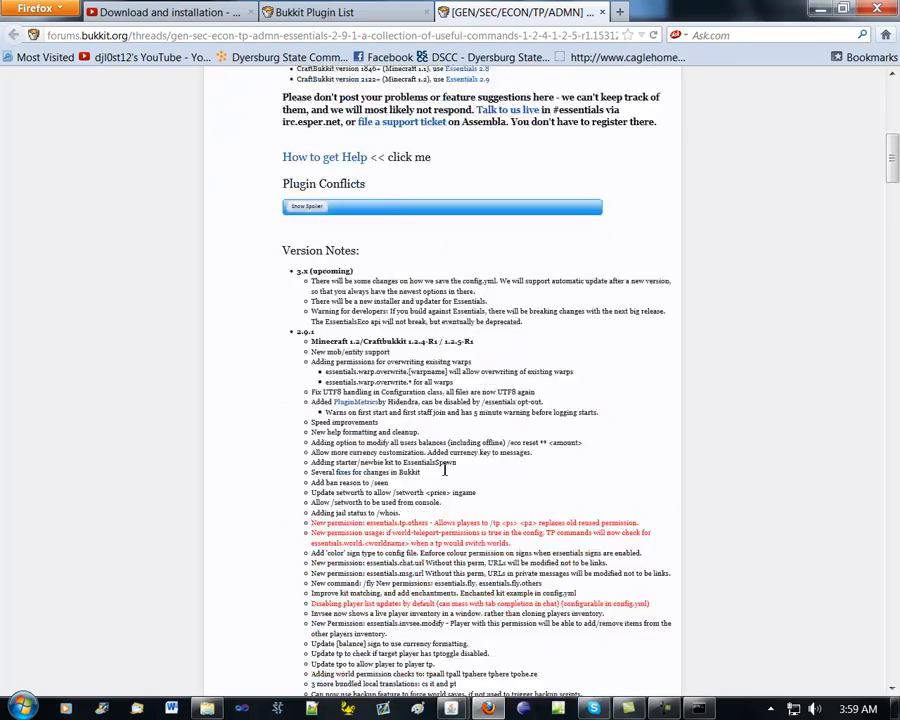
{"action": "scroll", "coordinate": [446, 472], "scroll_direction": "up", "scroll_amount": 9}
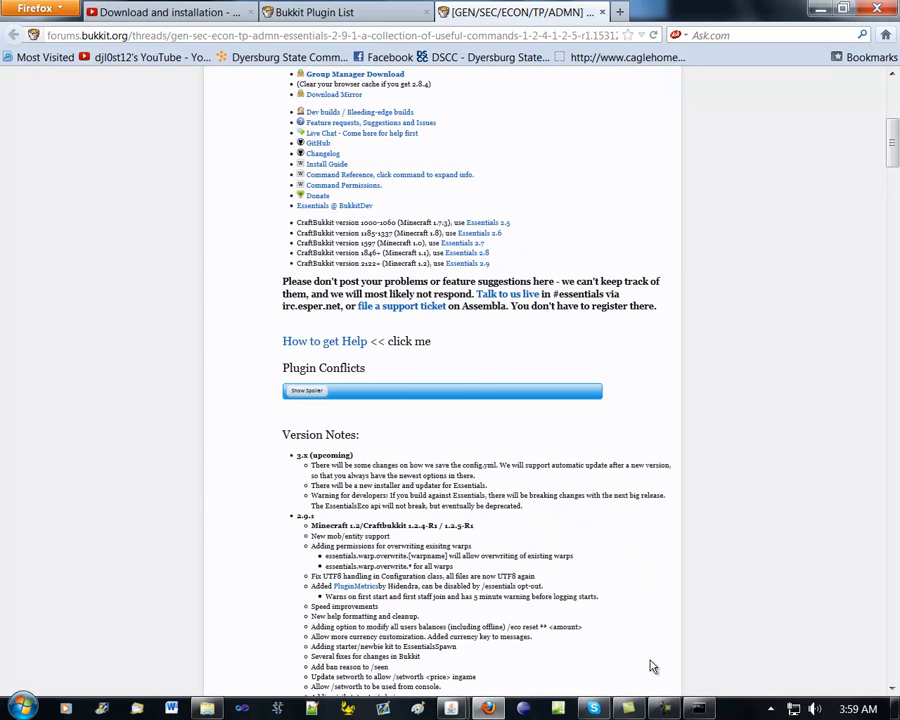
Return to Minecraft and bring up the server's command console over the game to view its log
{"action": "mouse_move", "coordinate": [456, 712]}
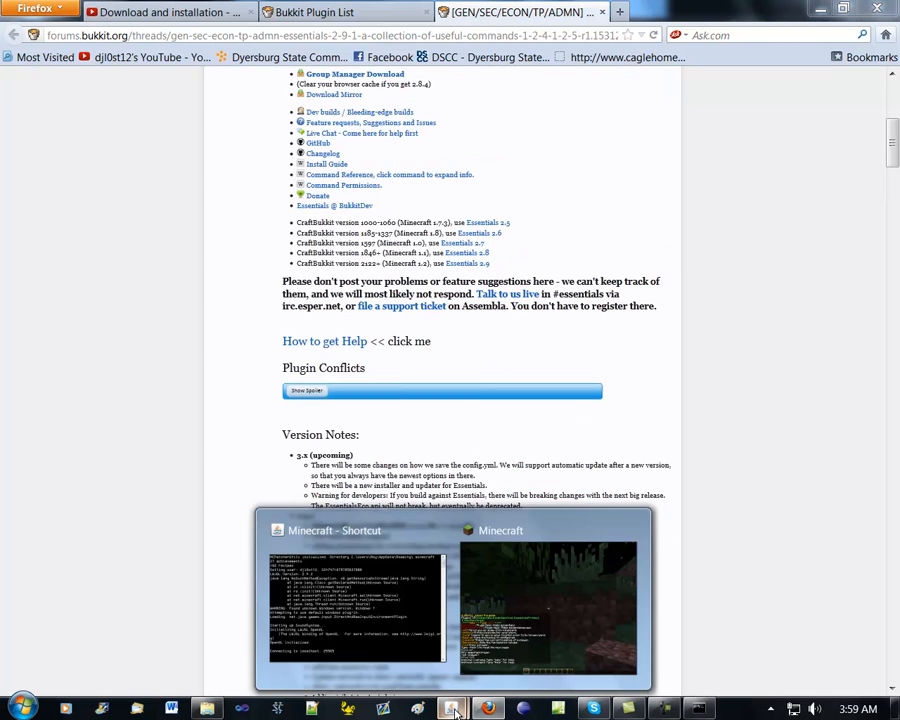
{"action": "left_click", "coordinate": [530, 625]}
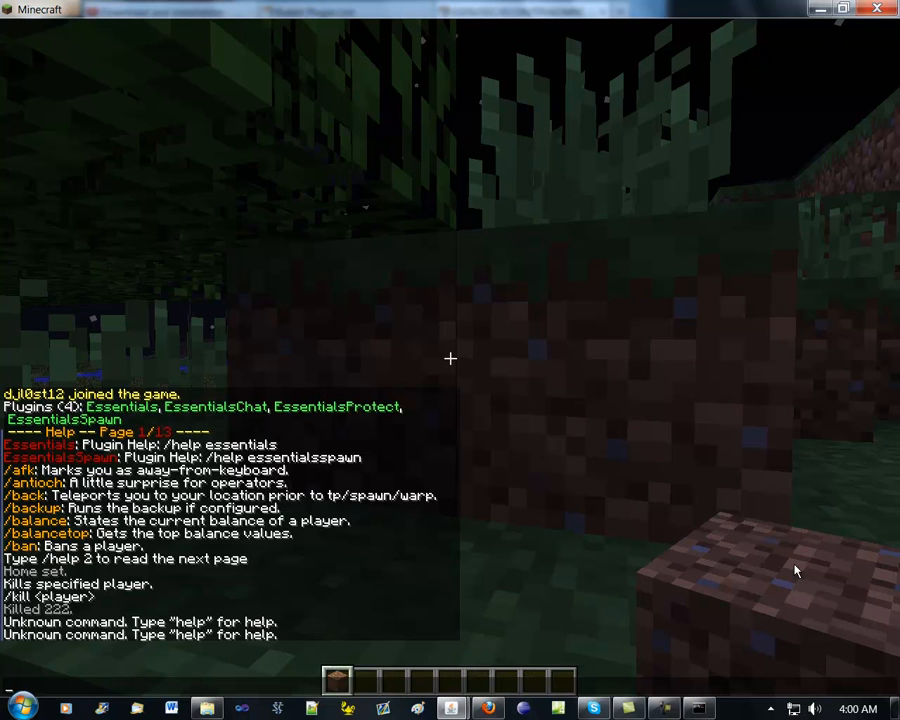
{"action": "left_click", "coordinate": [697, 707]}
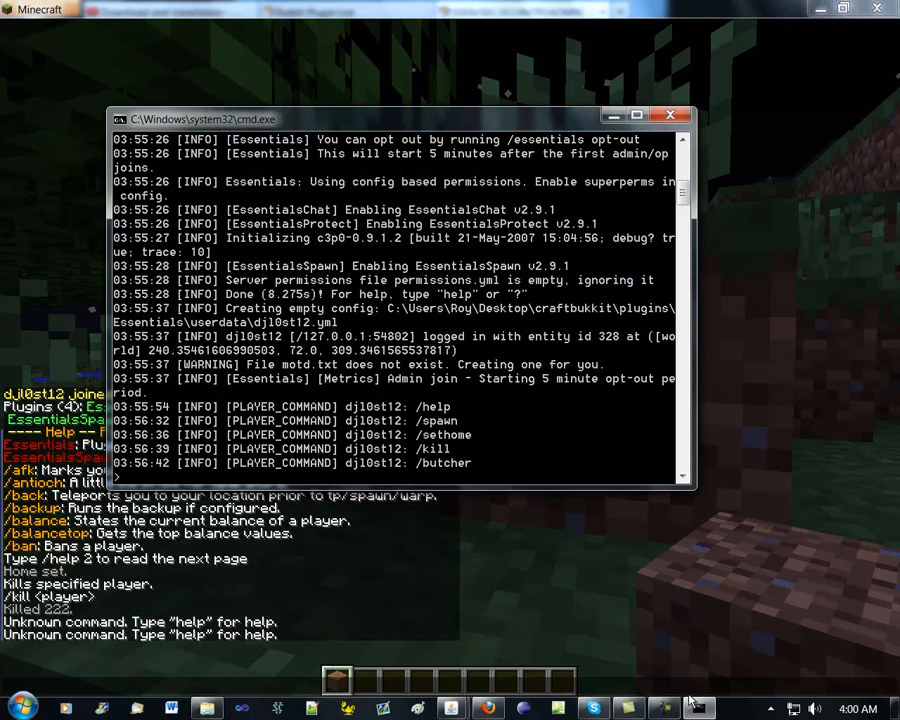